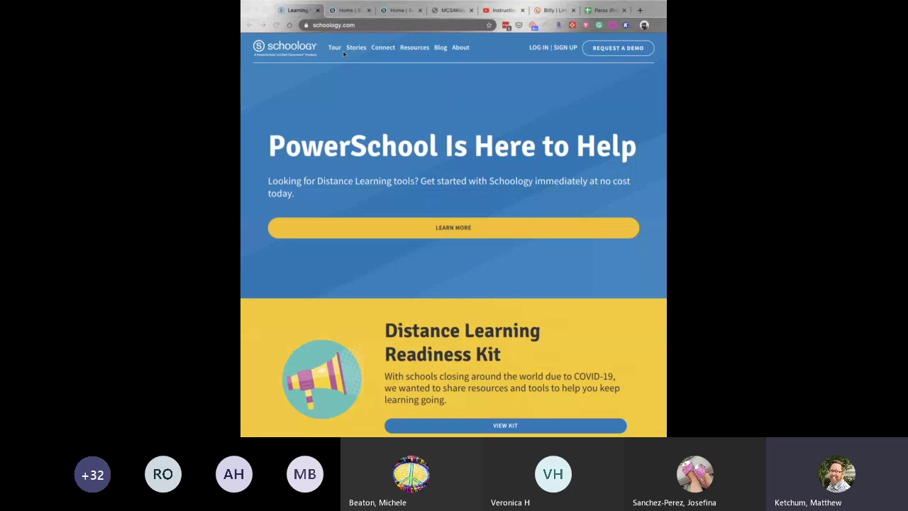
# Switch to the Schoology tab and go to Courses > My Courses, reaching the sign-in page.
pyautogui.click(449, 91)
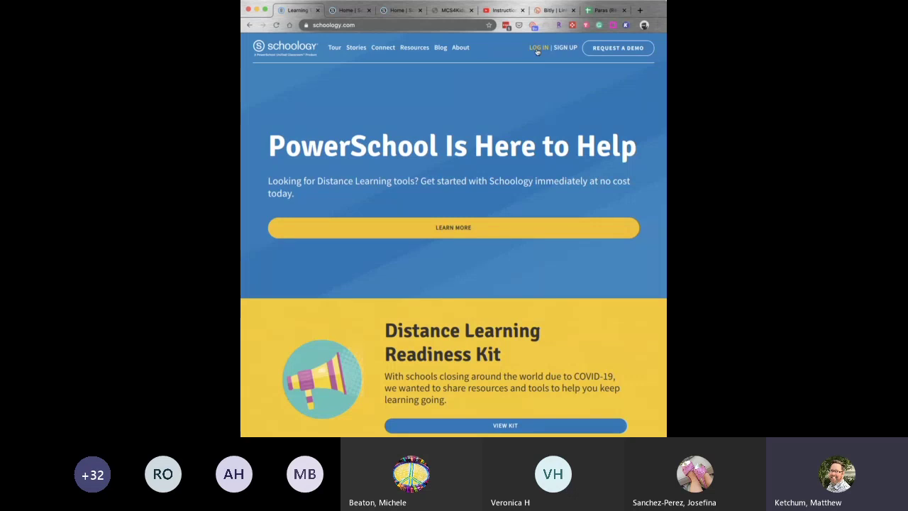
pyautogui.click(345, 10)
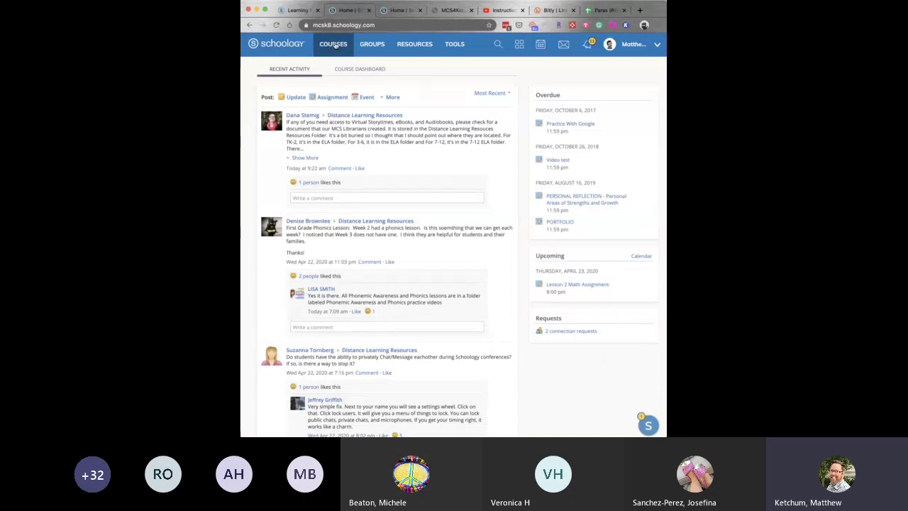
pyautogui.click(335, 44)
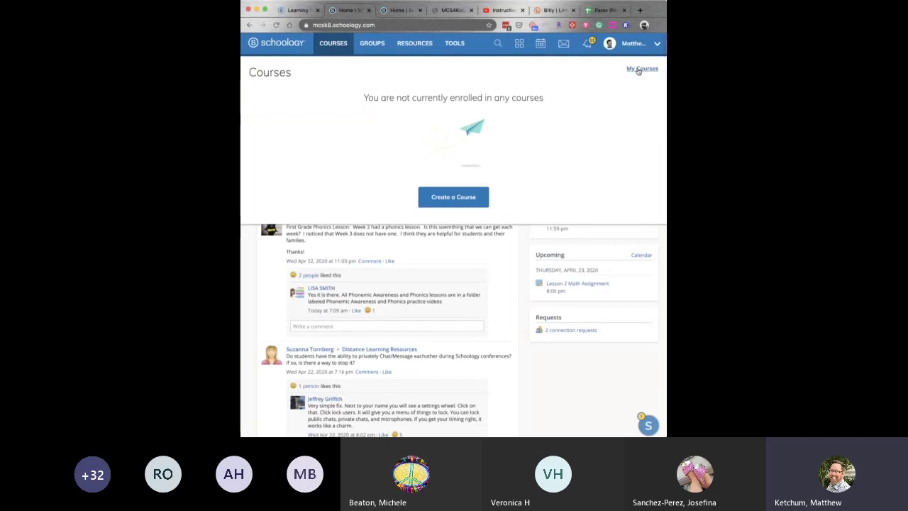
pyautogui.click(639, 70)
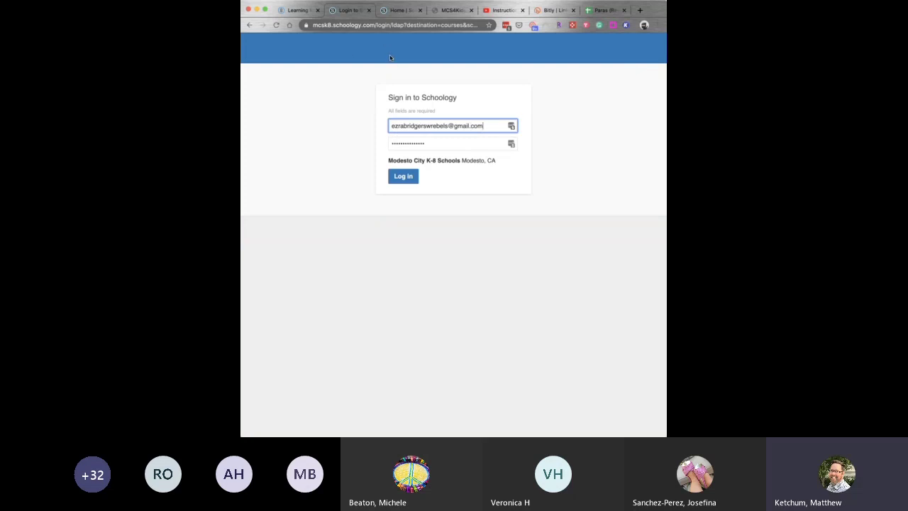
# Sign in with the teacher's username and password, then open the Courses overview.
pyautogui.tripleClick(448, 125)
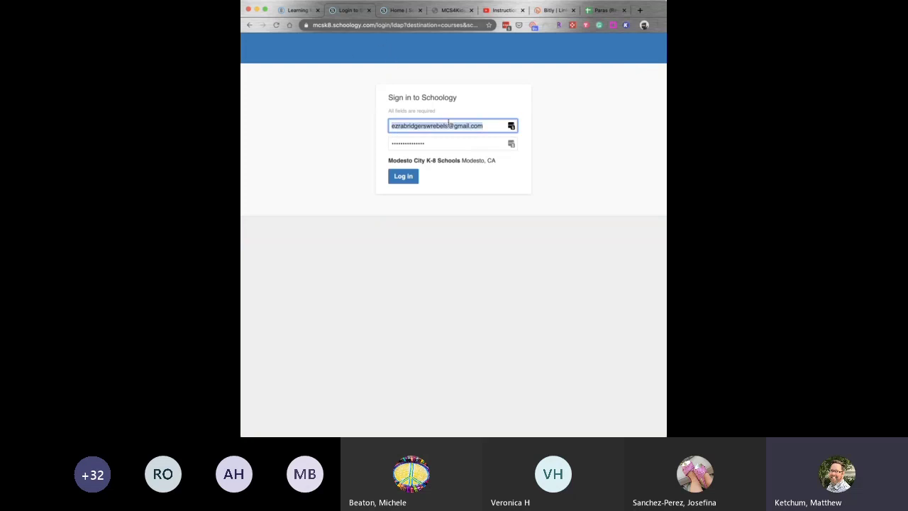
pyautogui.write('ketchum.m')
pyautogui.press('Tab')
pyautogui.write('•')
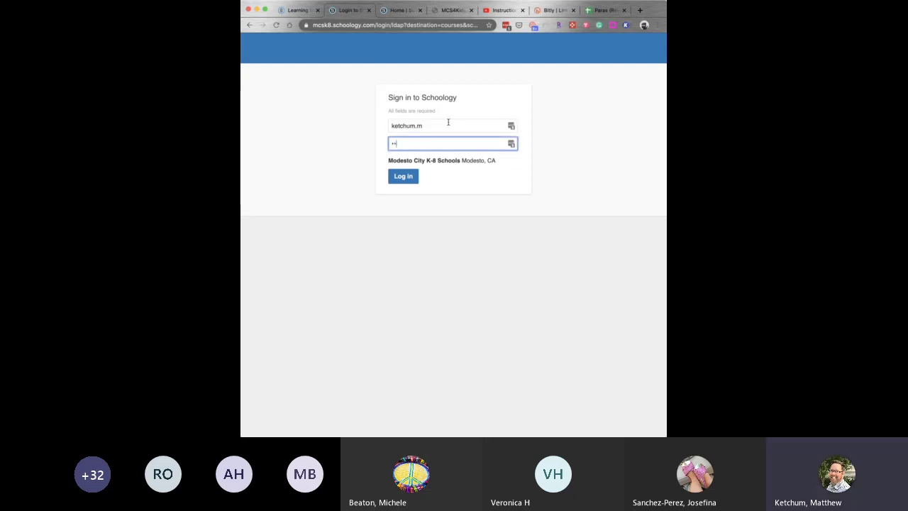
pyautogui.write('••••••••')
pyautogui.press('Return')
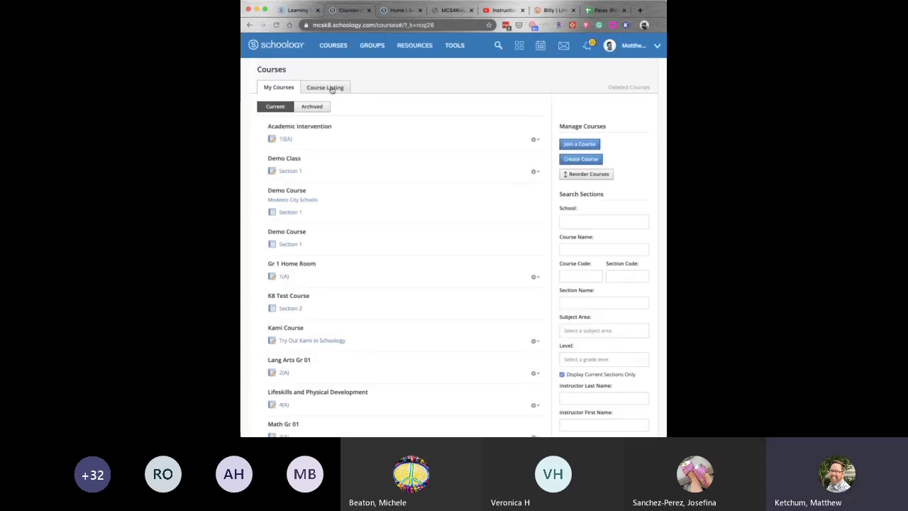
pyautogui.click(294, 47)
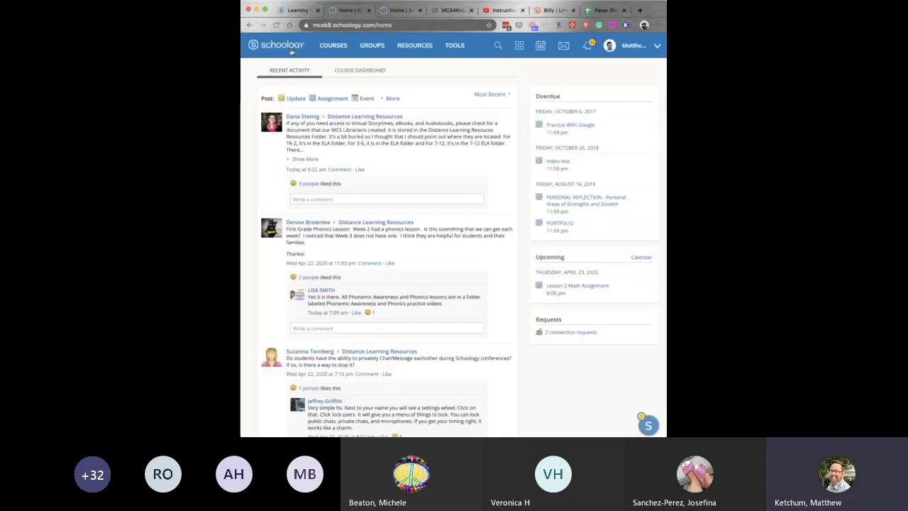
pyautogui.click(335, 45)
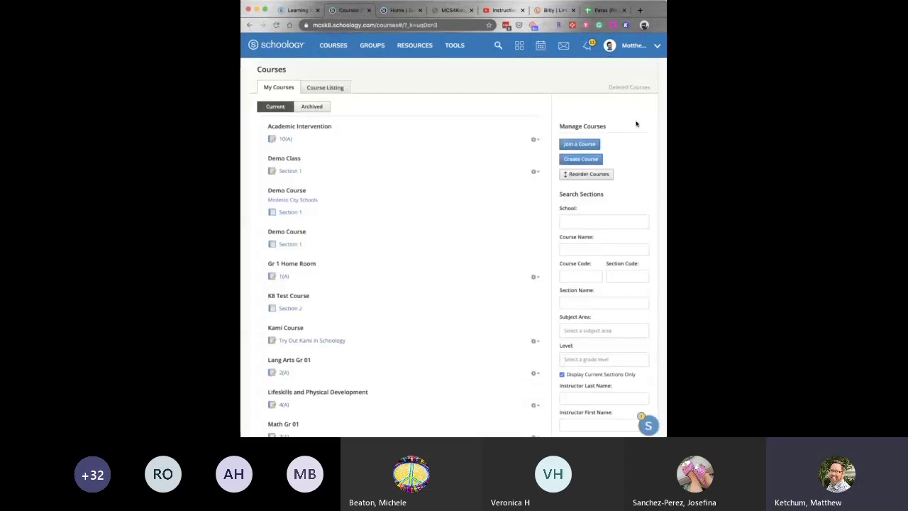
# Start a new course and enter the para class course name.
pyautogui.click(593, 160)
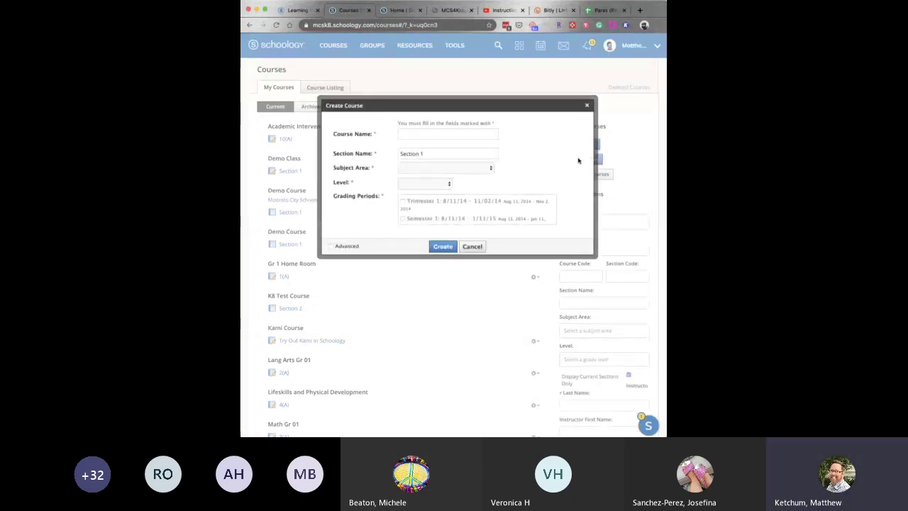
pyautogui.click(447, 135)
pyautogui.write('Para Ketch')
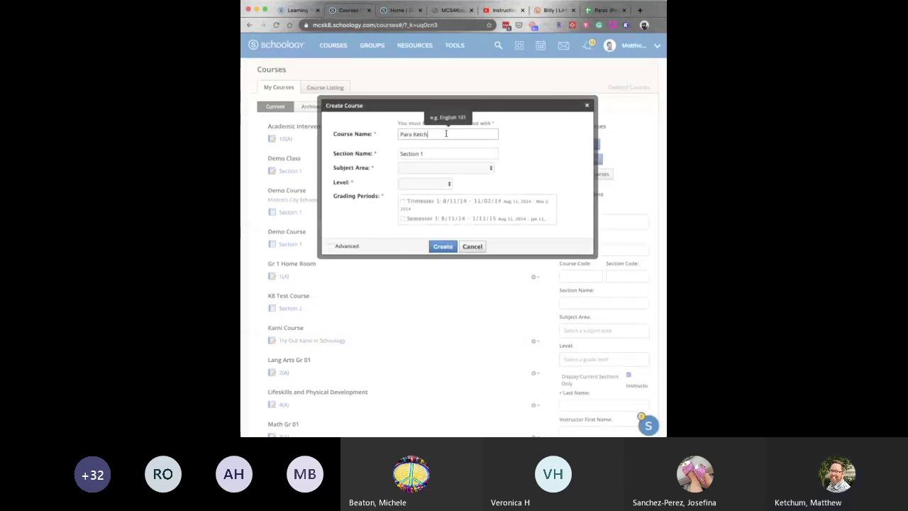
pyautogui.write('um Class')
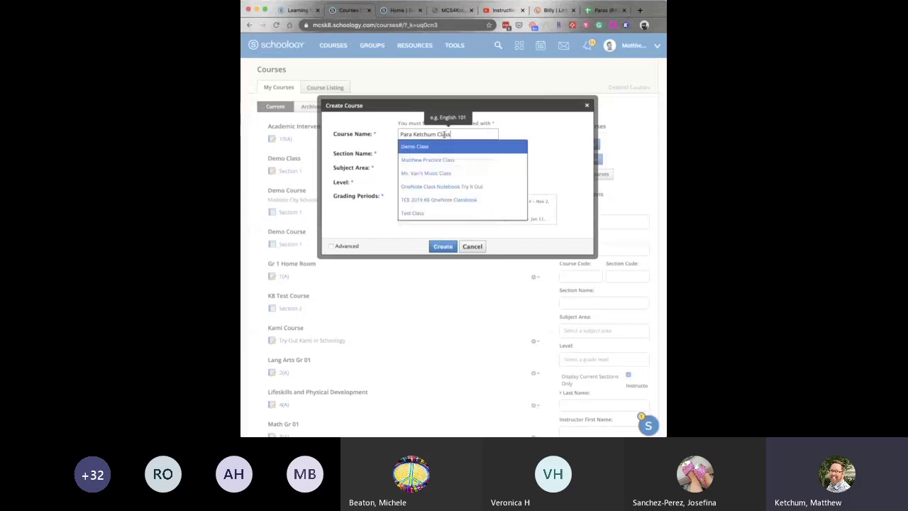
pyautogui.click(543, 134)
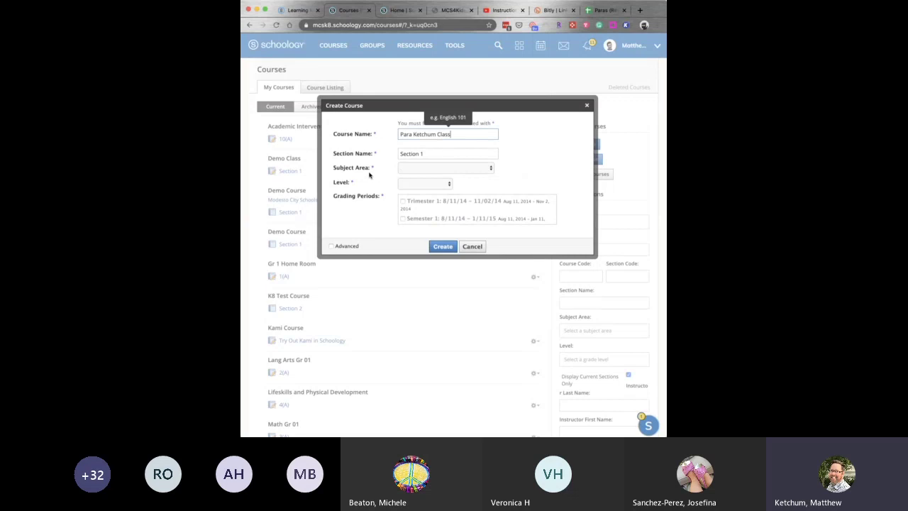
# Set subject area Other, level None and grading period Trimester 3, then create the course.
pyautogui.click(479, 169)
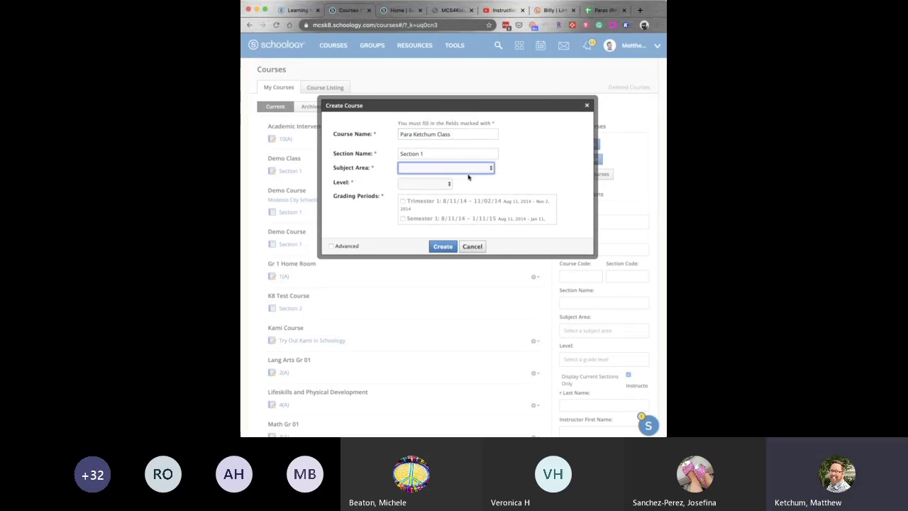
pyautogui.click(468, 177)
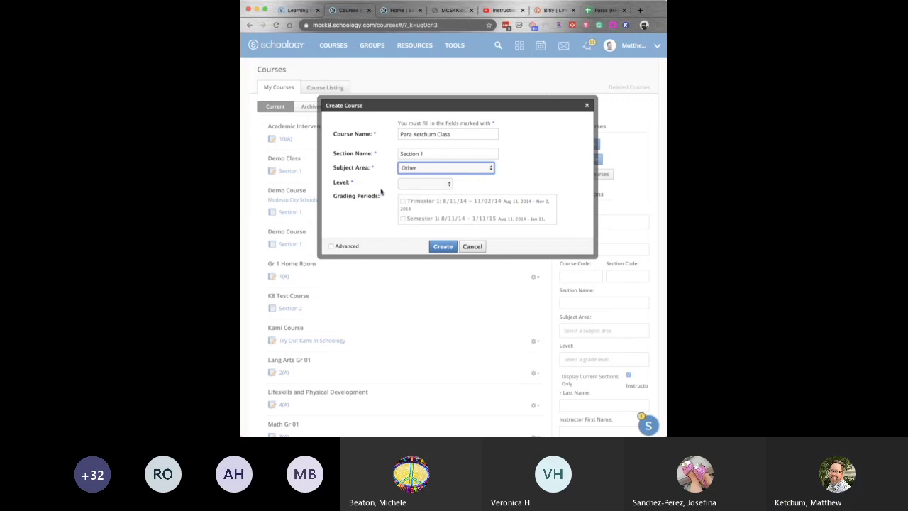
pyautogui.click(424, 186)
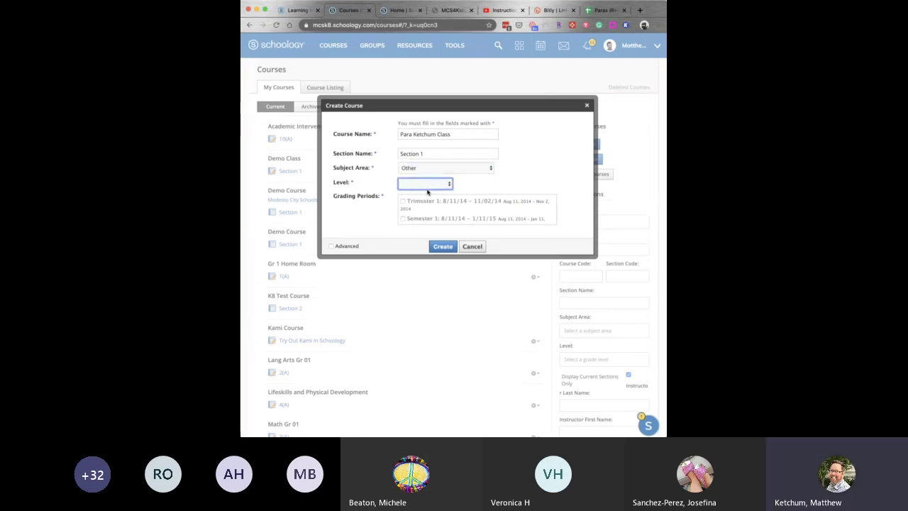
pyautogui.click(421, 192)
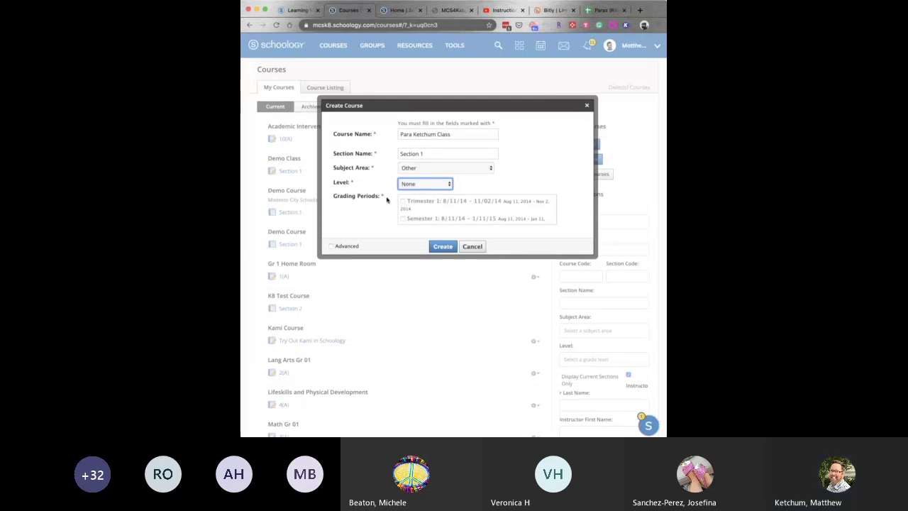
pyautogui.scroll(-4, 514, 211)
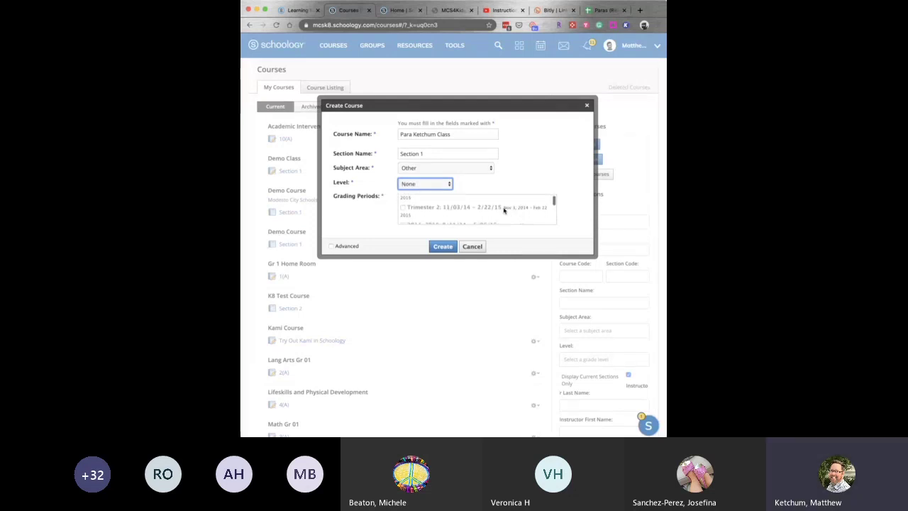
pyautogui.moveTo(554, 204); pyautogui.dragTo(554, 220)
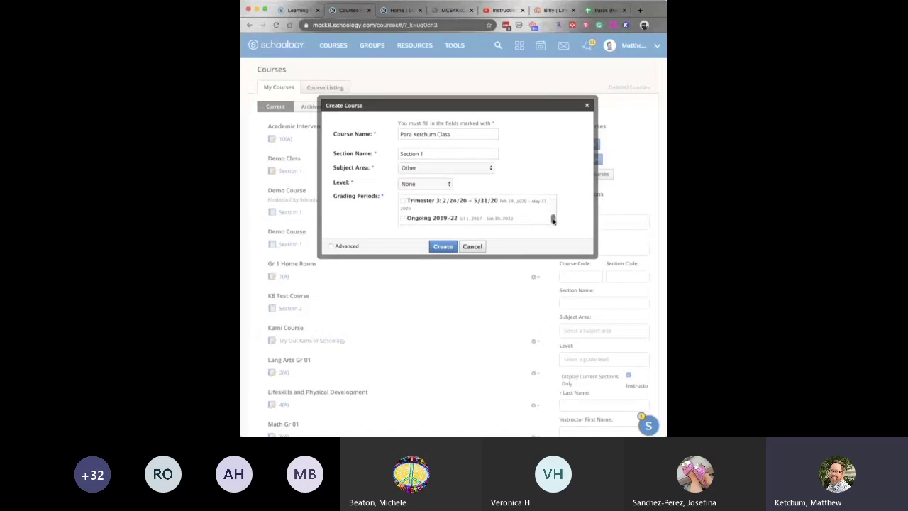
pyautogui.scroll(1, 476, 209)
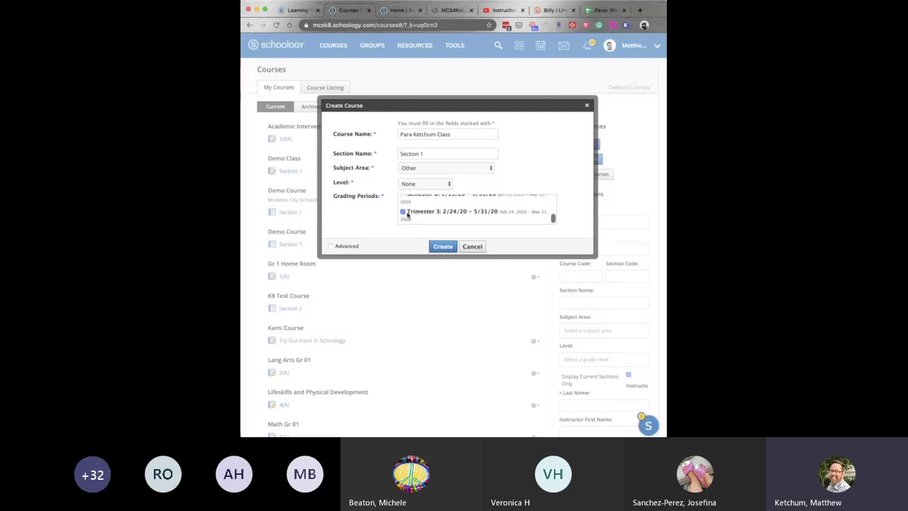
pyautogui.click(442, 247)
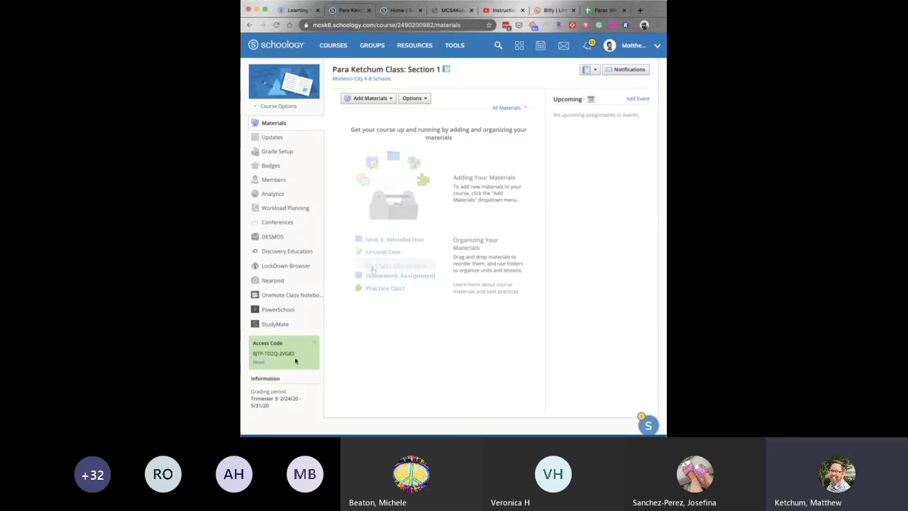
# Select the new course's access code in the sidebar and return to the Courses overview.
pyautogui.moveTo(297, 356); pyautogui.dragTo(254, 353)
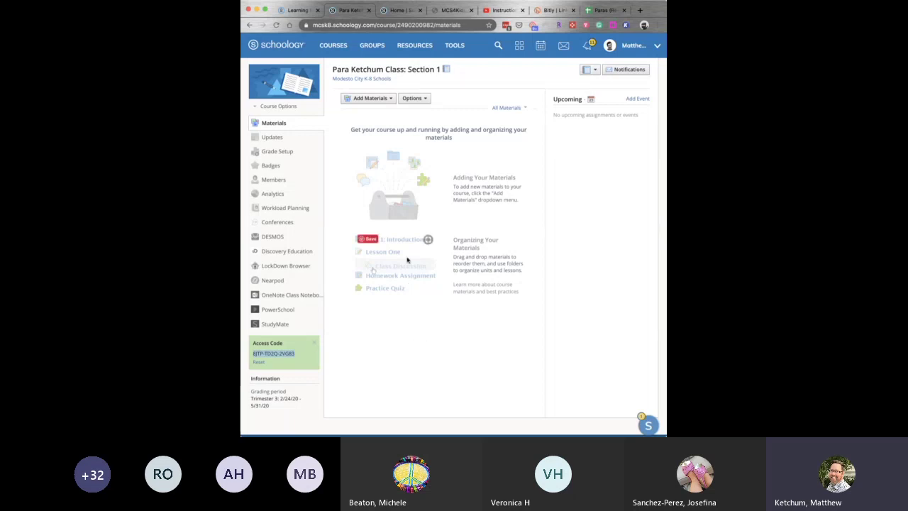
pyautogui.click(333, 45)
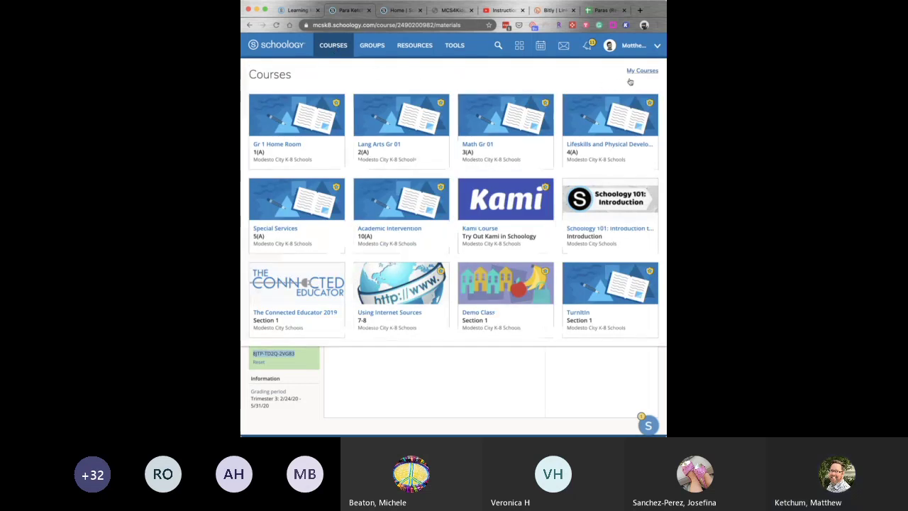
# From My Courses, open and cancel Join a Course, then return to the new course's page.
pyautogui.click(643, 71)
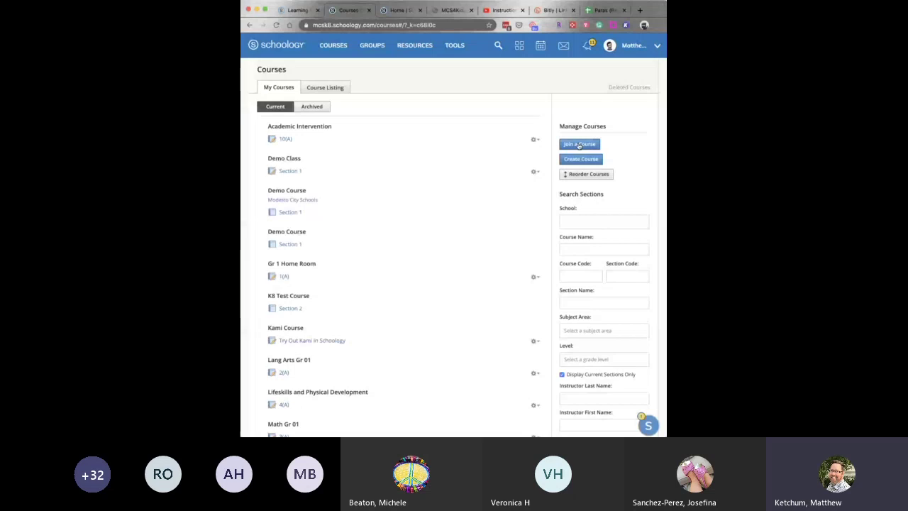
pyautogui.click(580, 145)
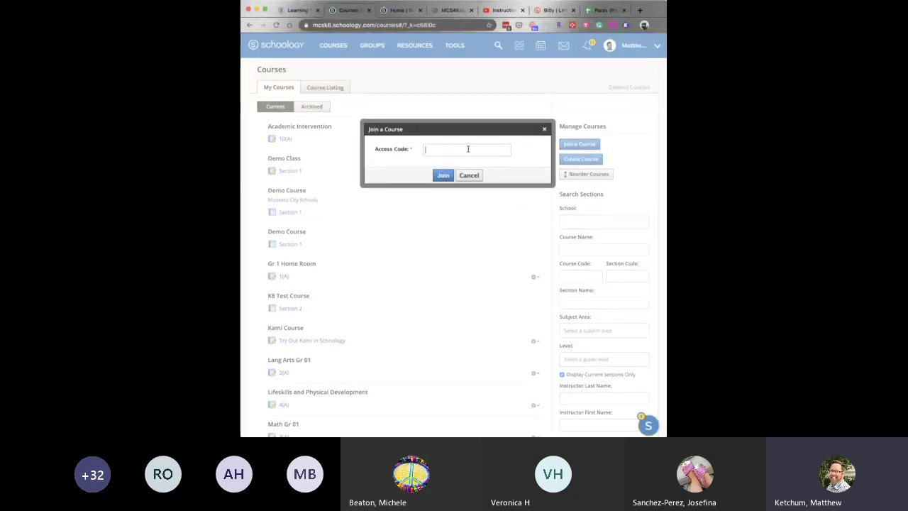
pyautogui.click(476, 177)
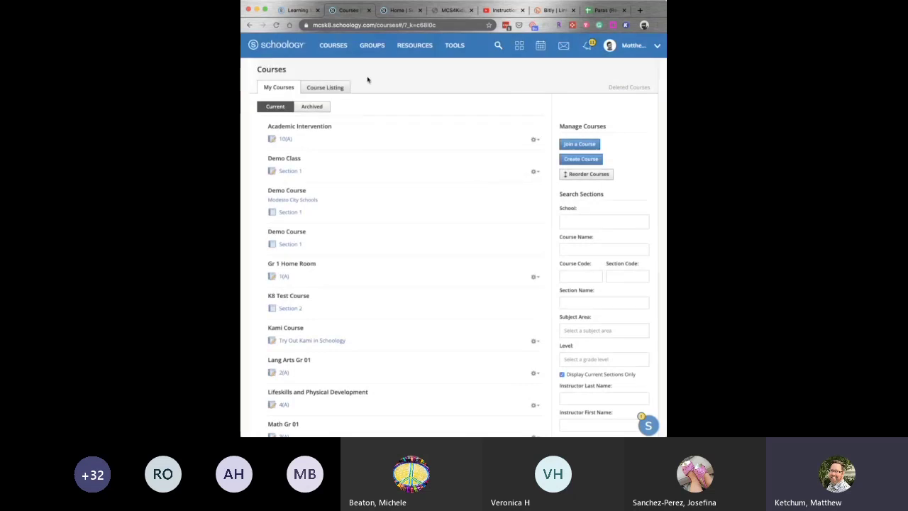
pyautogui.click(250, 26)
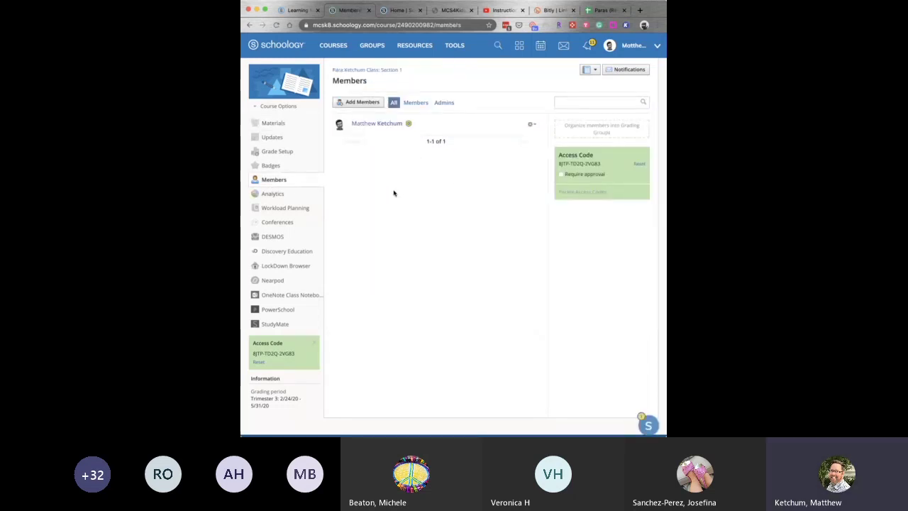
# Open Add Members and list people from Alberta Martone Elementary School.
pyautogui.click(361, 103)
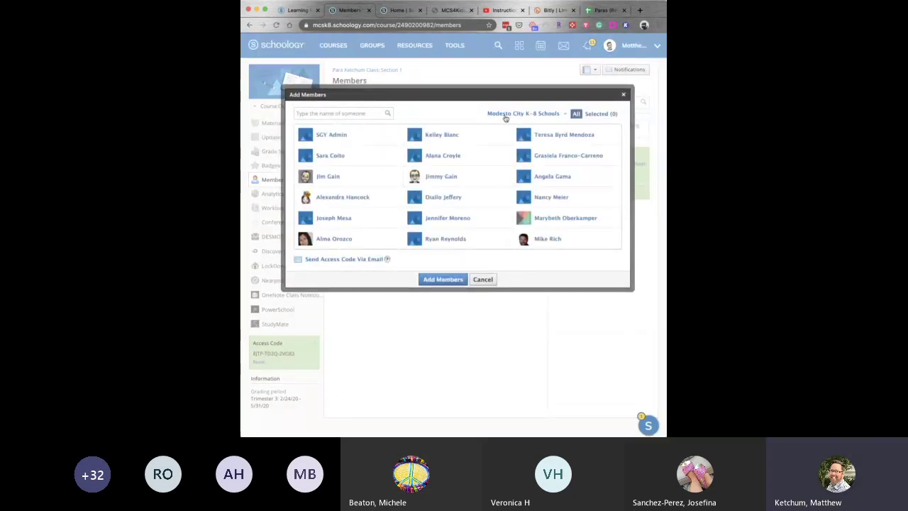
pyautogui.click(565, 114)
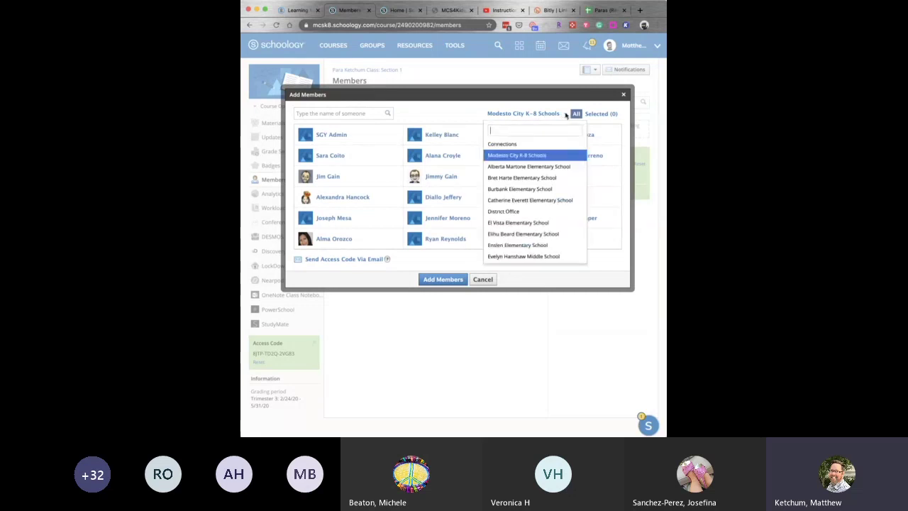
pyautogui.click(546, 167)
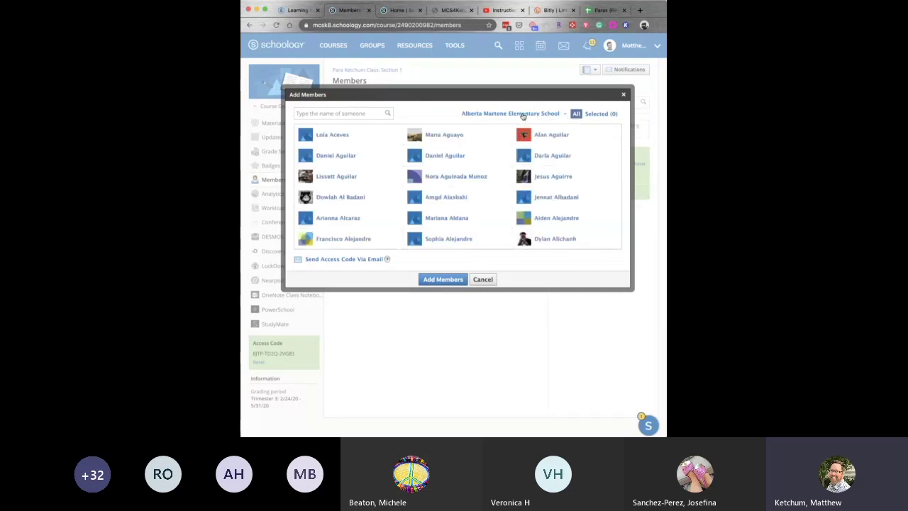
pyautogui.click(565, 114)
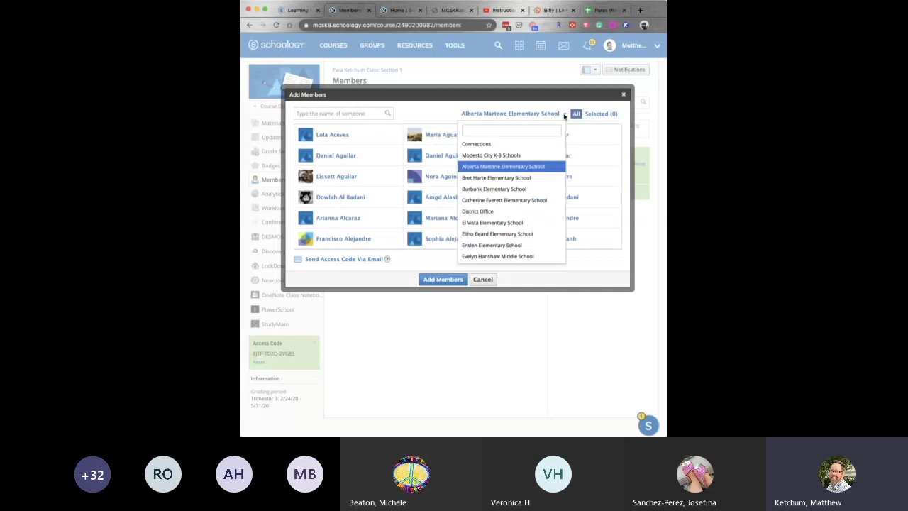
pyautogui.click(537, 167)
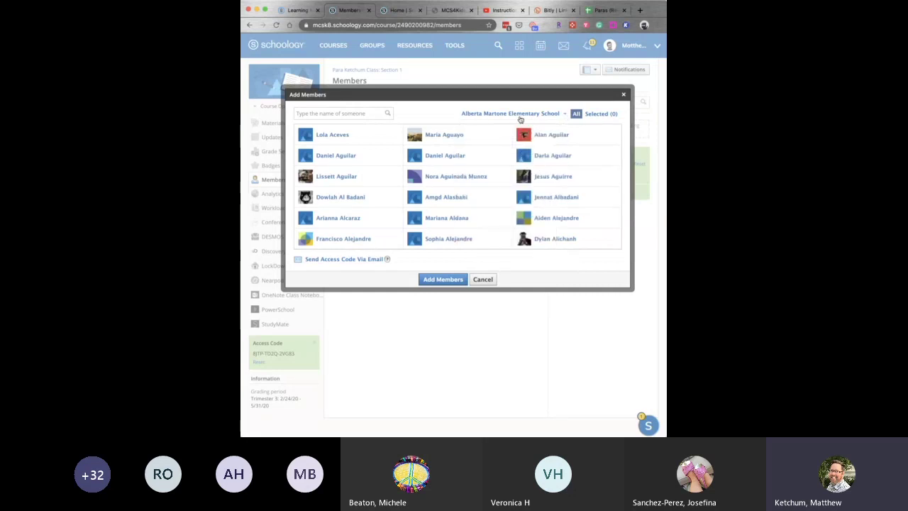
pyautogui.click(339, 114)
# Select three students, then cancel Add Members twice without adding anyone.
pyautogui.click(368, 157)
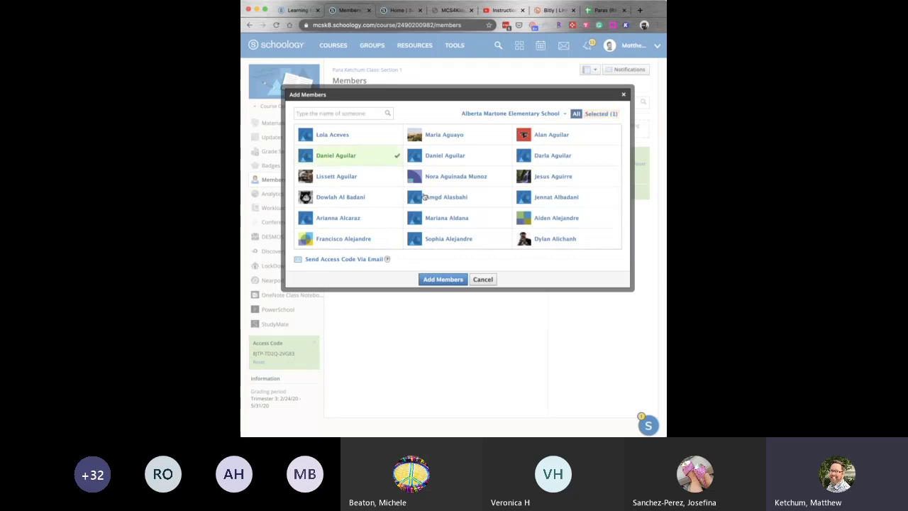
pyautogui.click(485, 198)
pyautogui.click(382, 218)
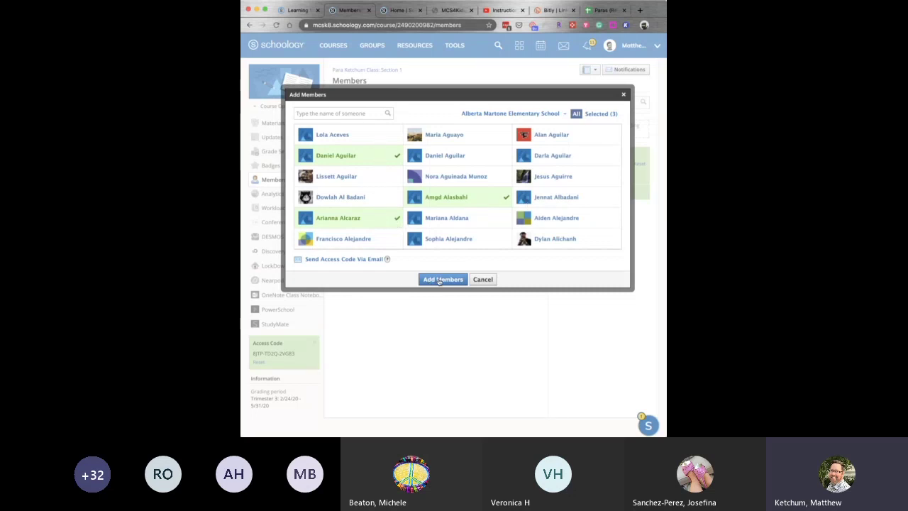
pyautogui.click(482, 279)
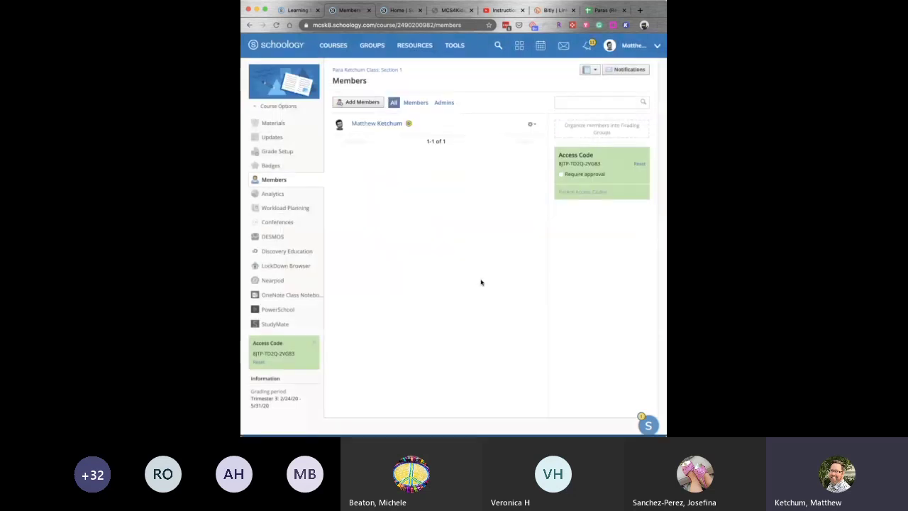
pyautogui.click(362, 103)
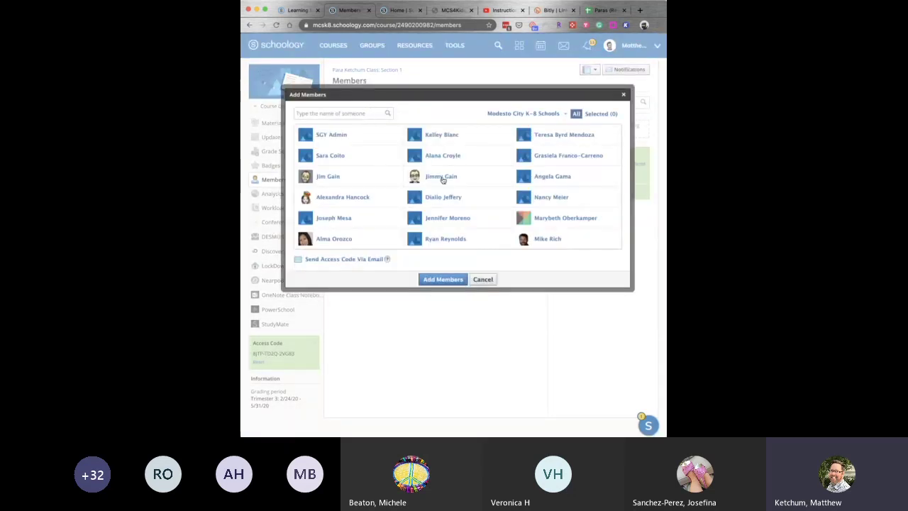
pyautogui.click(481, 280)
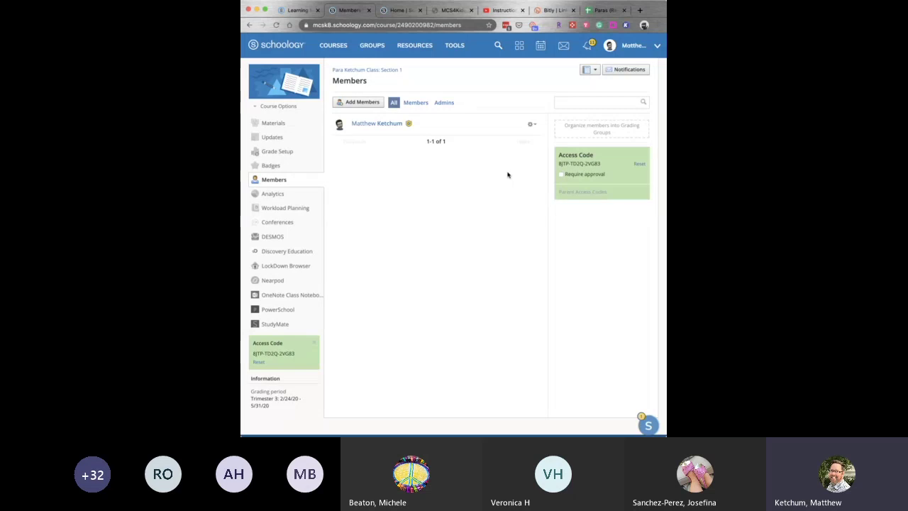
# Open the teacher's membership options, then go via Materials to the course Conferences page.
pyautogui.click(532, 126)
pyautogui.scroll(2, 406, 174)
pyautogui.click(273, 123)
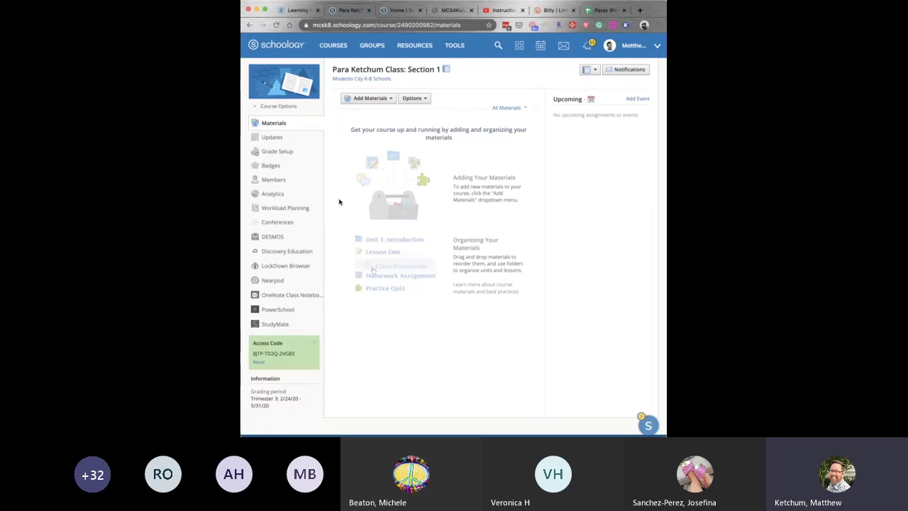
pyautogui.click(277, 224)
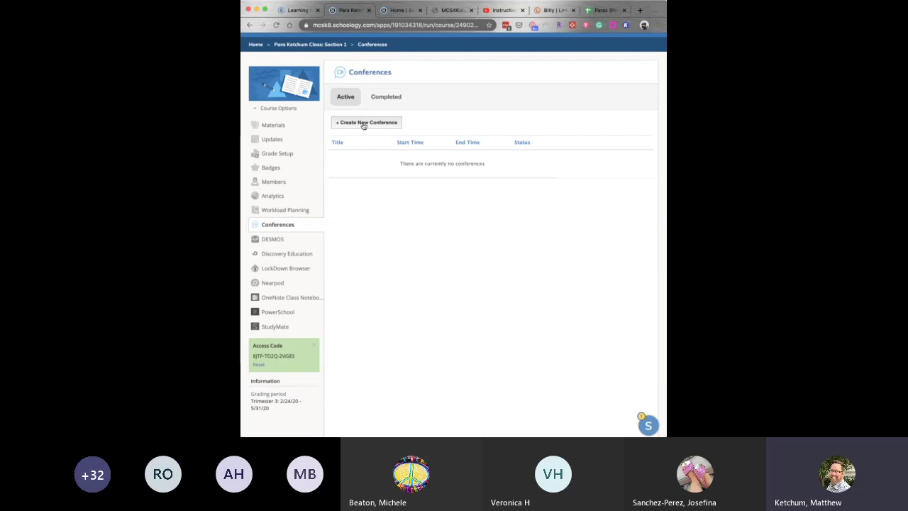
# Create the conference 'Thursday 4/23 Group 1 meet at 10am' with start date April 23, 2020.
pyautogui.click(363, 124)
pyautogui.click(453, 155)
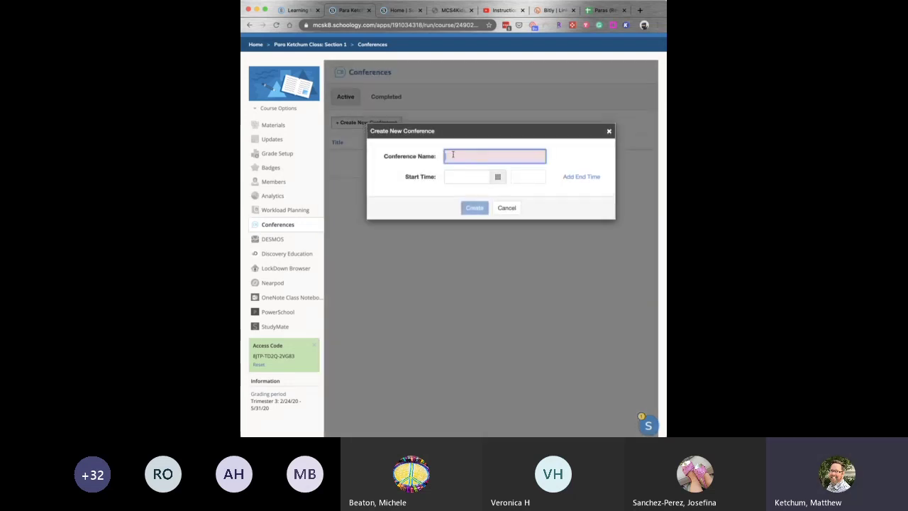
pyautogui.write('Thursday')
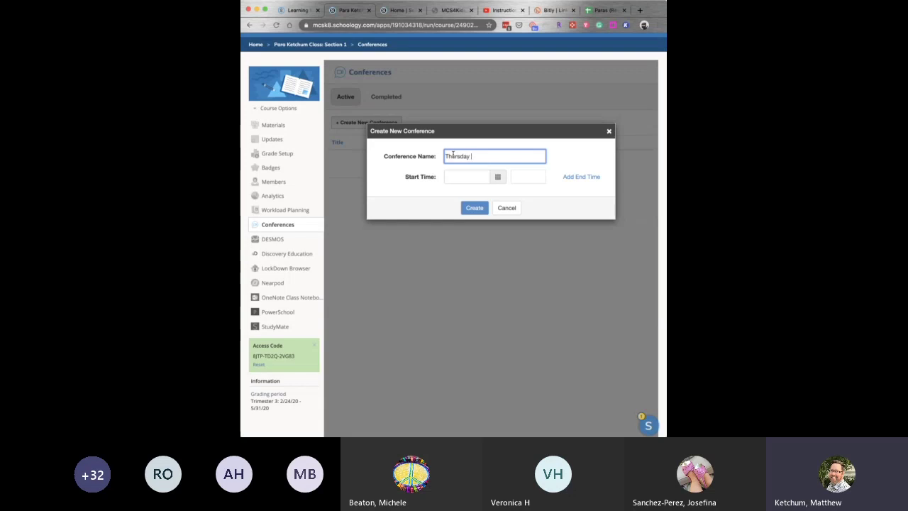
pyautogui.write(' Group 1 meet at 10am')
pyautogui.click(471, 156)
pyautogui.write('4/23')
pyautogui.click(499, 176)
pyautogui.click(503, 255)
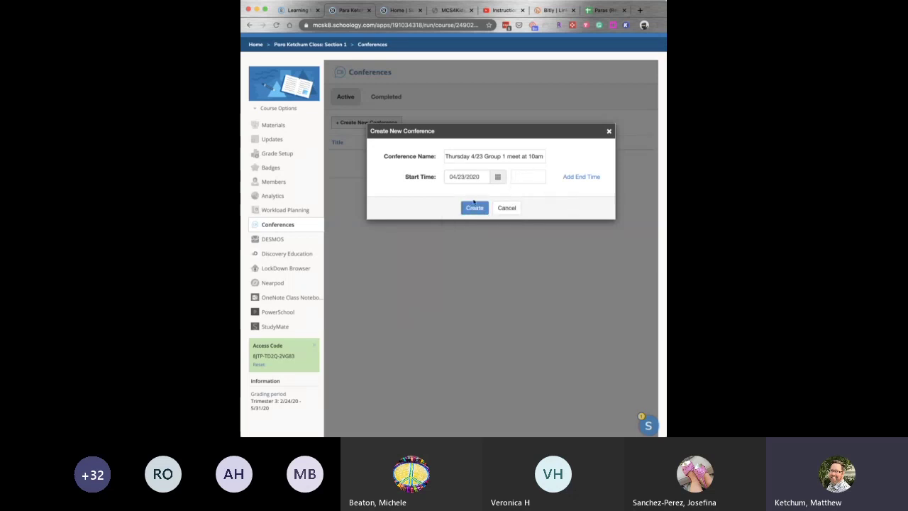
pyautogui.click(474, 207)
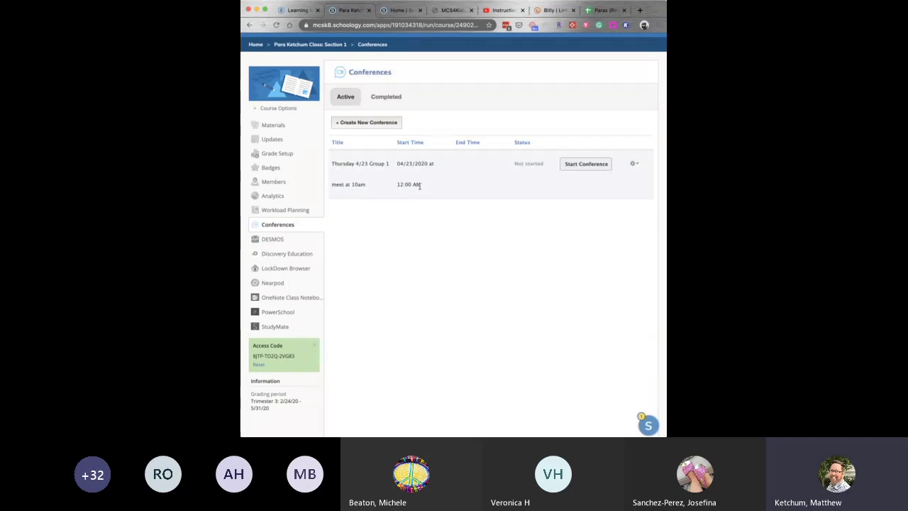
# Edit the conference and change its start hour to 10, saving a 10:00 AM start.
pyautogui.click(636, 165)
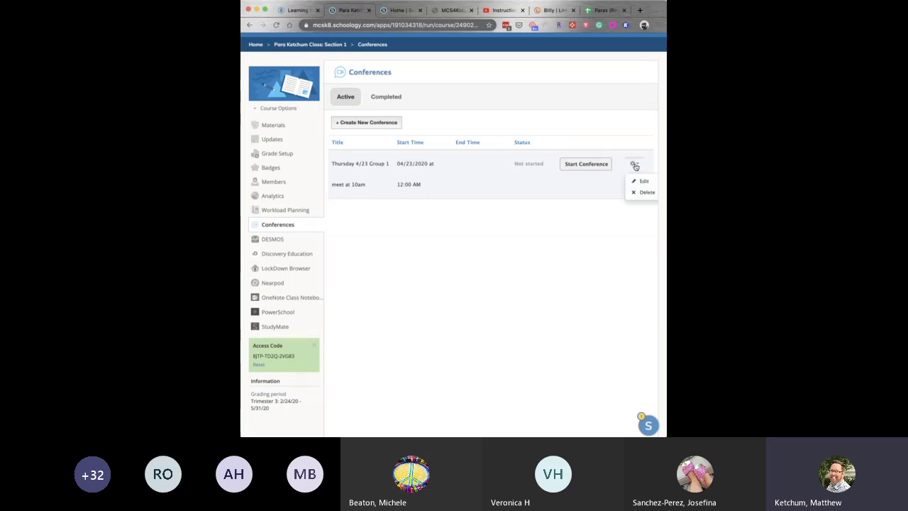
pyautogui.click(649, 184)
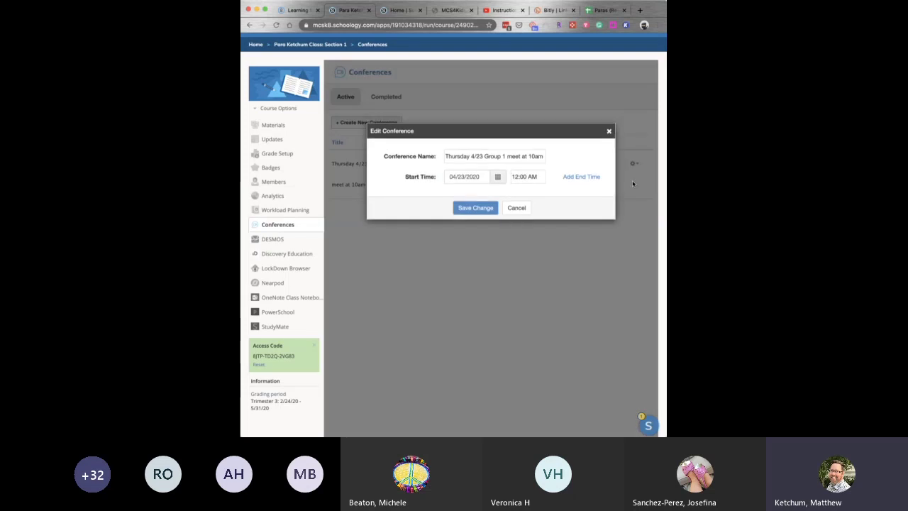
pyautogui.click(540, 177)
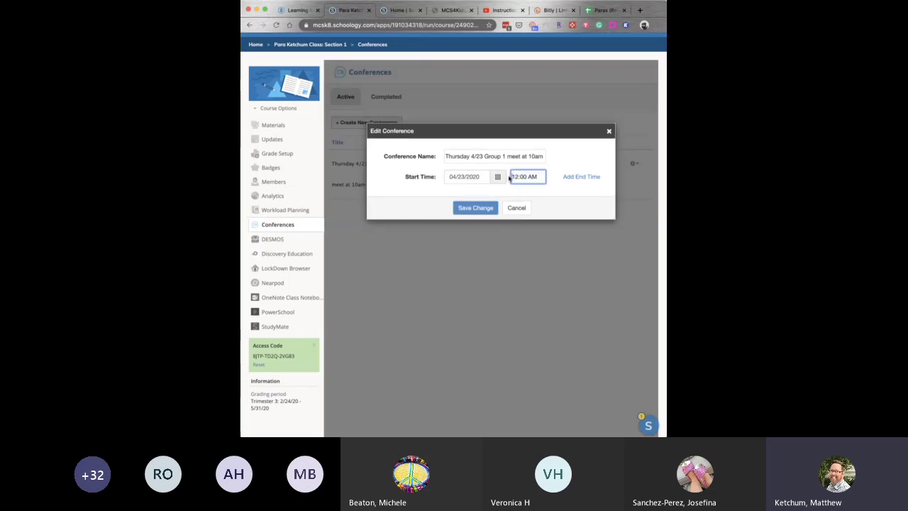
pyautogui.doubleClick(516, 176)
pyautogui.write('10')
pyautogui.click(468, 208)
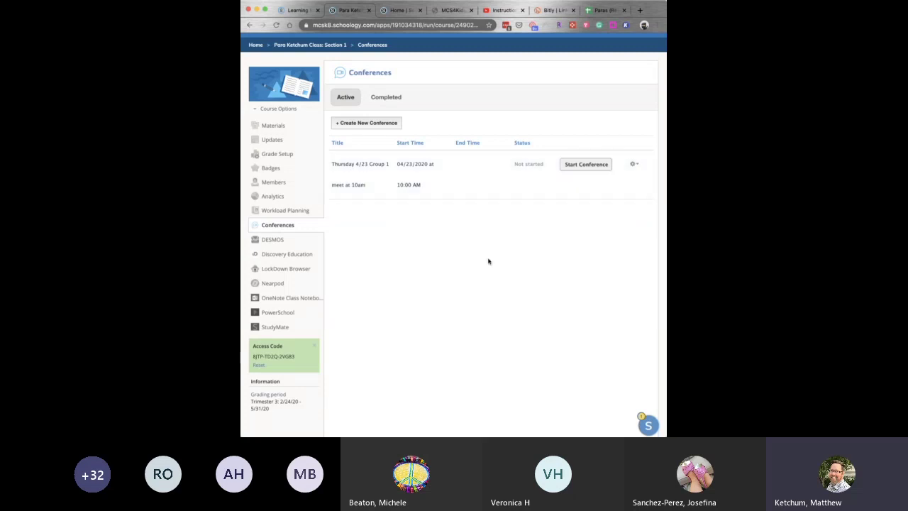
# Return to the course Conferences page via Materials and start the Thursday 4/23 conference.
pyautogui.scroll(-1, 516, 270)
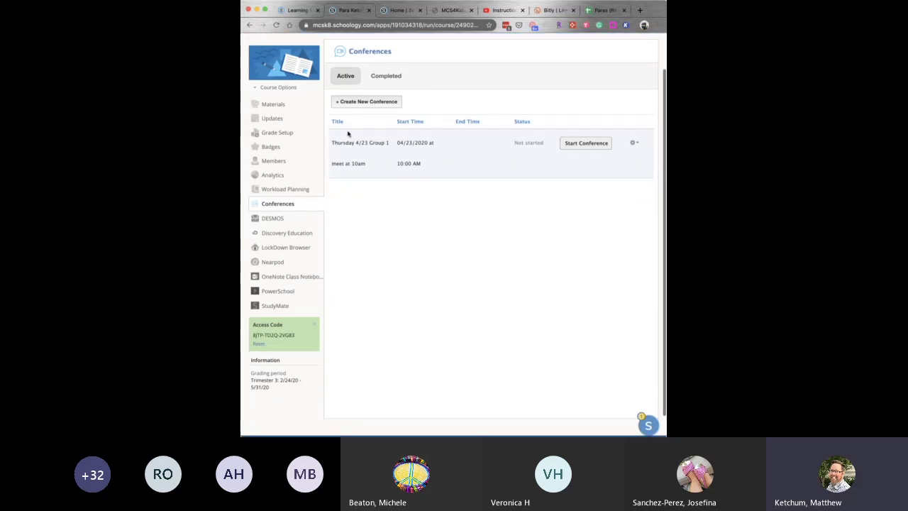
pyautogui.click(277, 105)
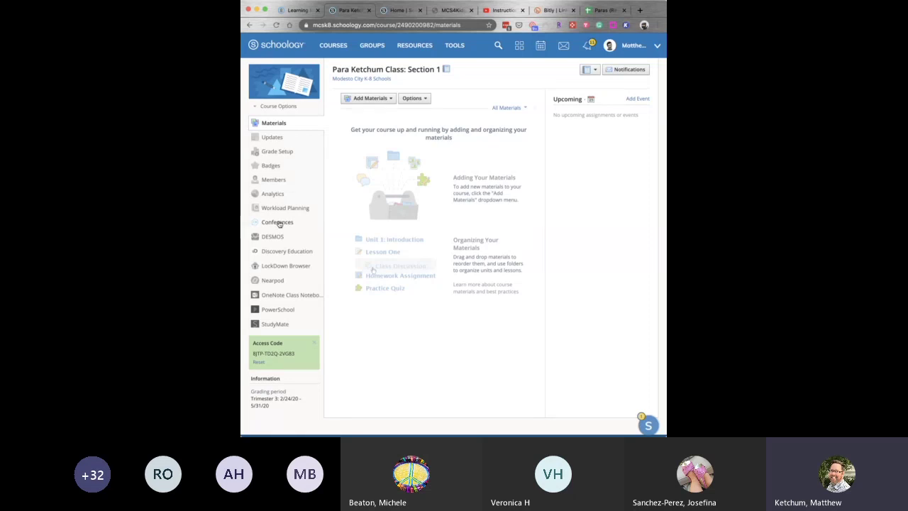
pyautogui.click(279, 223)
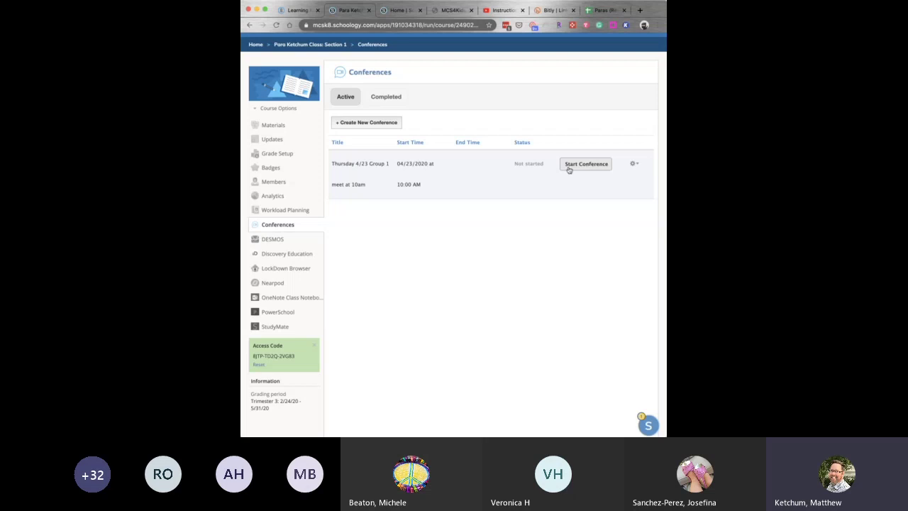
pyautogui.click(573, 166)
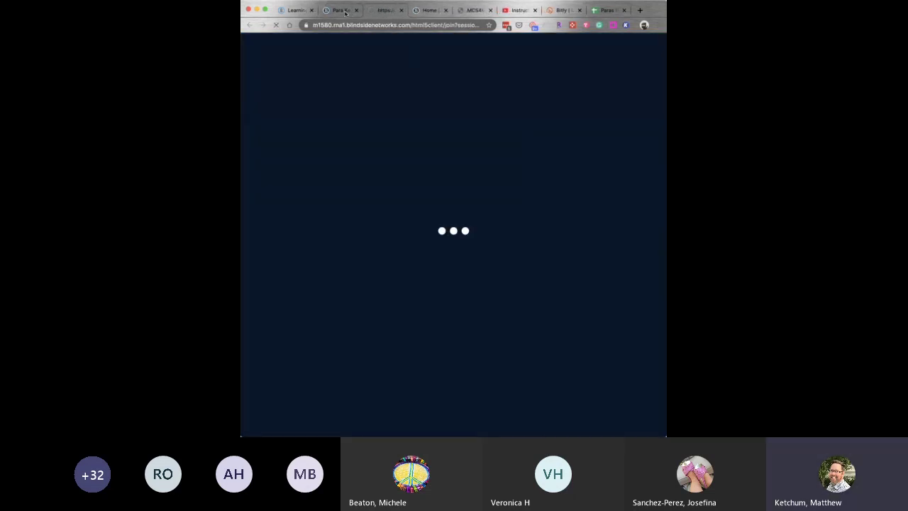
# Join the BigBlueButton room's audio by microphone, allowing mic access and confirming the echo test.
pyautogui.click(332, 9)
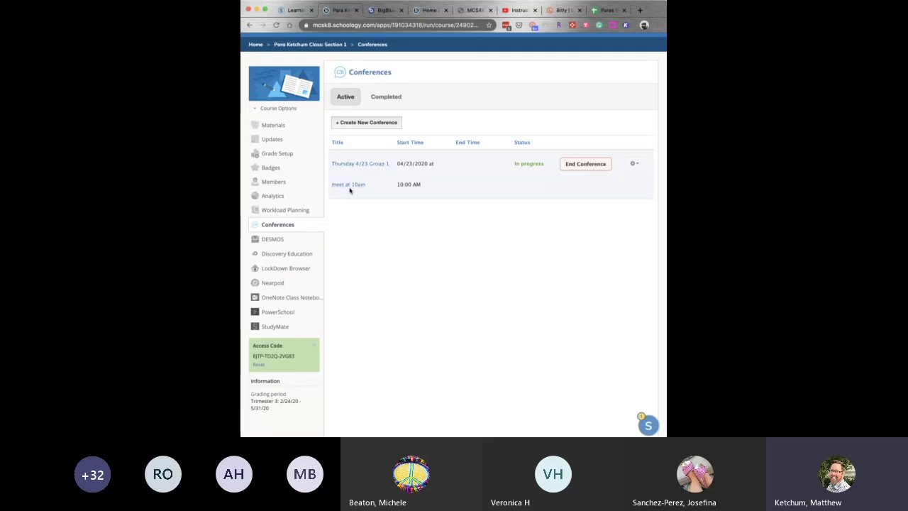
pyautogui.click(388, 11)
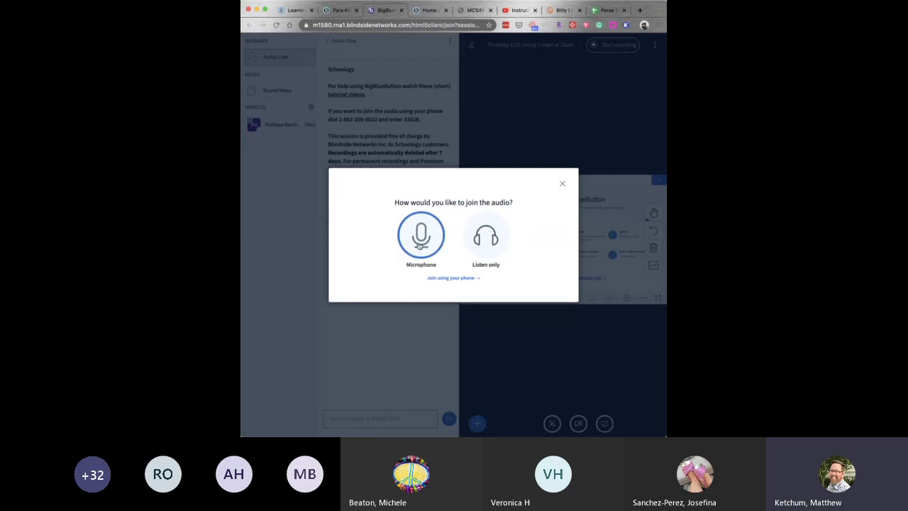
pyautogui.click(427, 240)
pyautogui.click(421, 229)
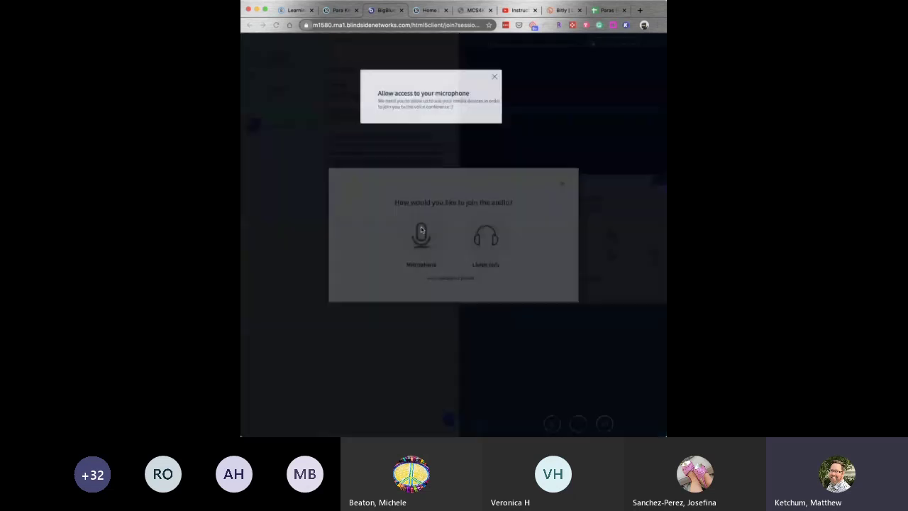
pyautogui.click(411, 72)
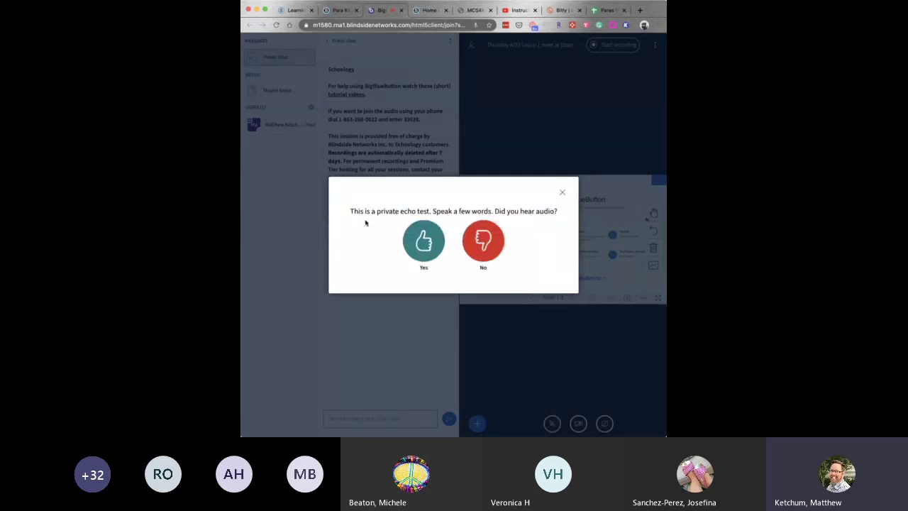
pyautogui.click(423, 244)
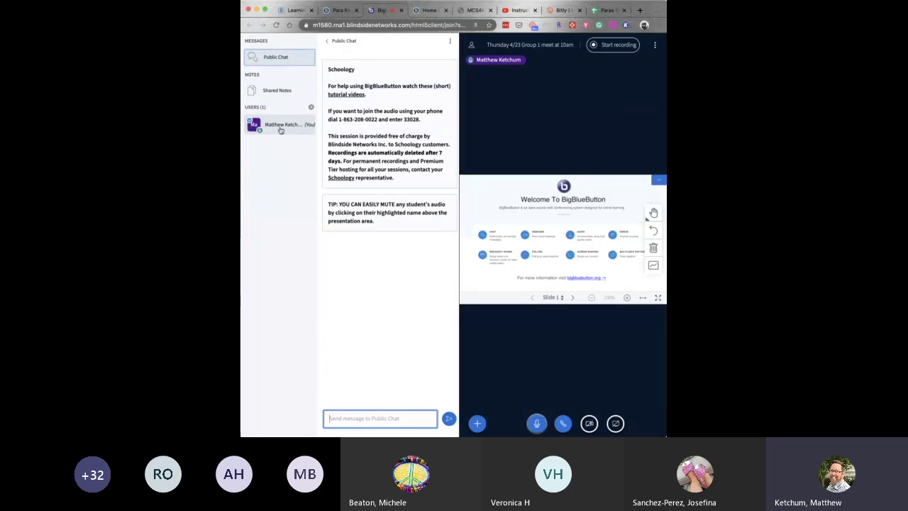
pyautogui.click(284, 127)
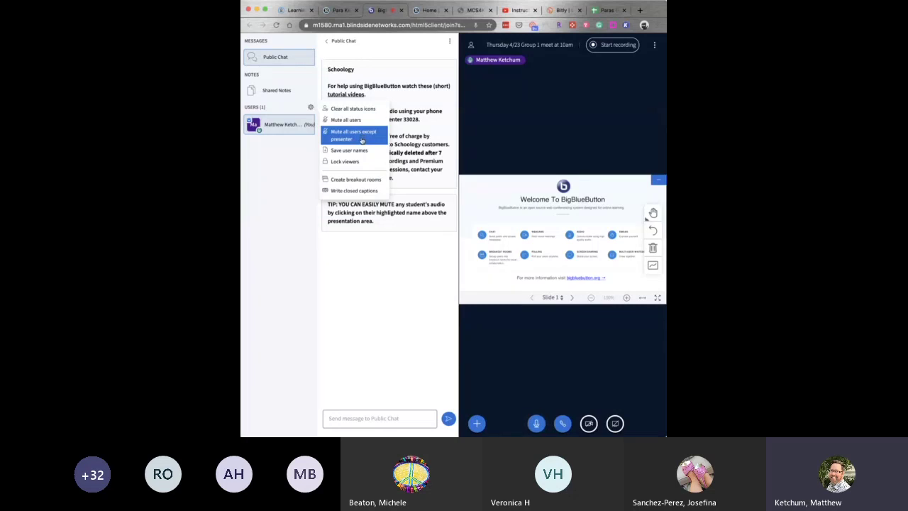
pyautogui.click(377, 300)
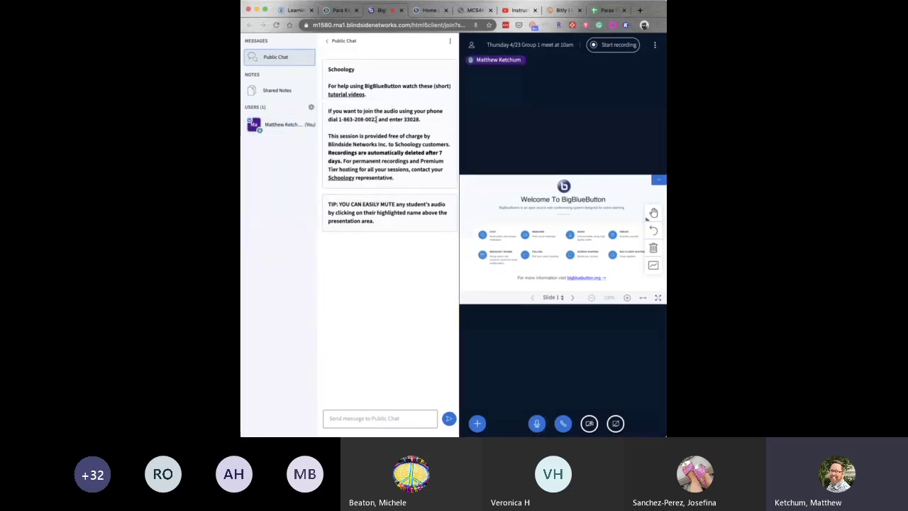
pyautogui.click(364, 419)
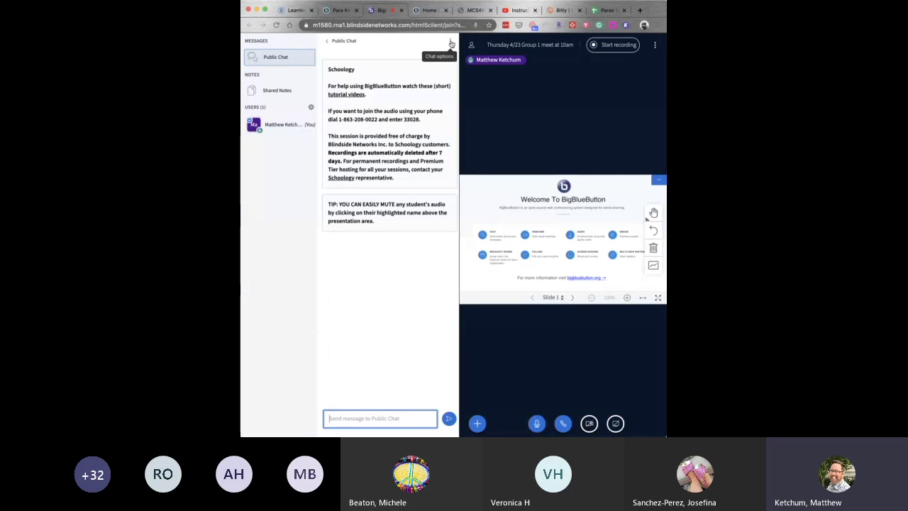
pyautogui.click(451, 44)
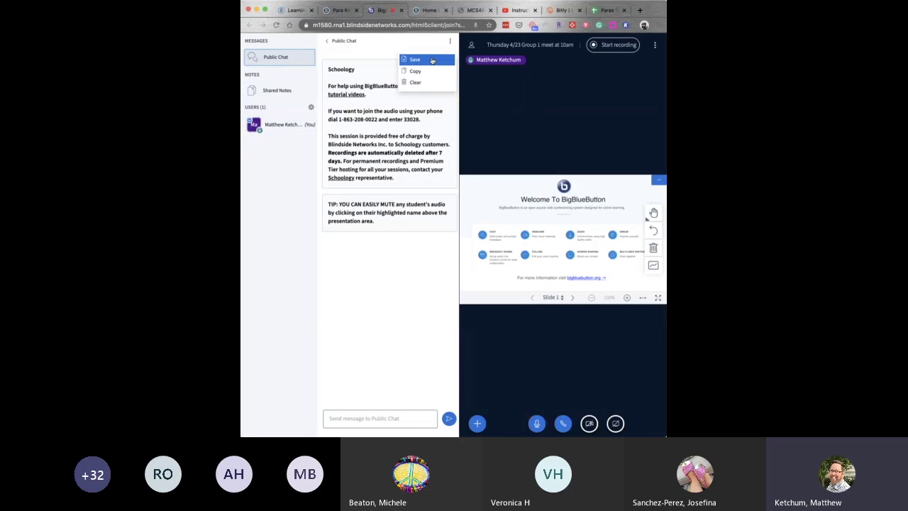
pyautogui.click(384, 46)
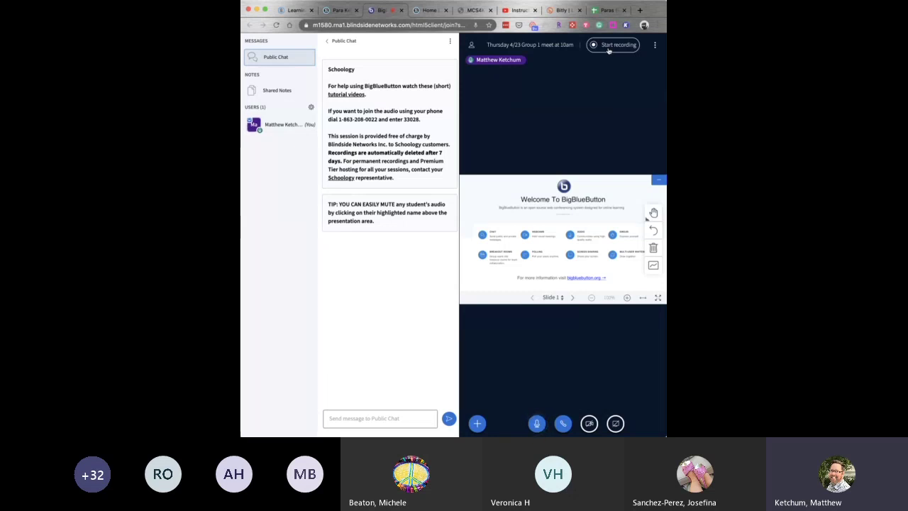
# Start the session recording, then pause it, and briefly check the Options menu.
pyautogui.click(607, 47)
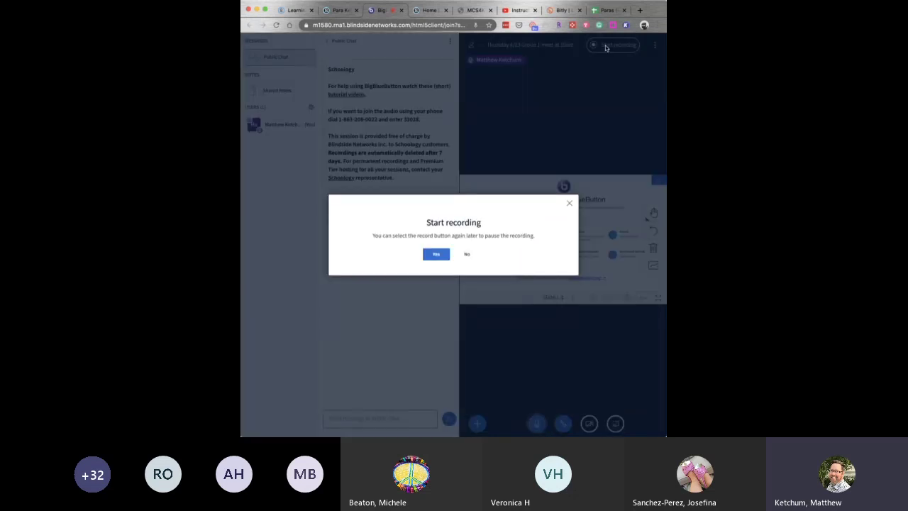
pyautogui.click(435, 257)
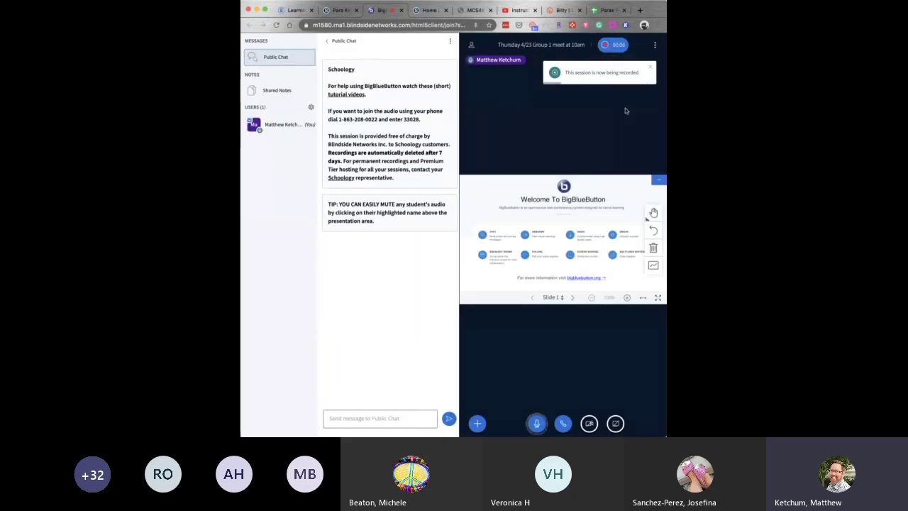
pyautogui.click(618, 46)
pyautogui.click(444, 265)
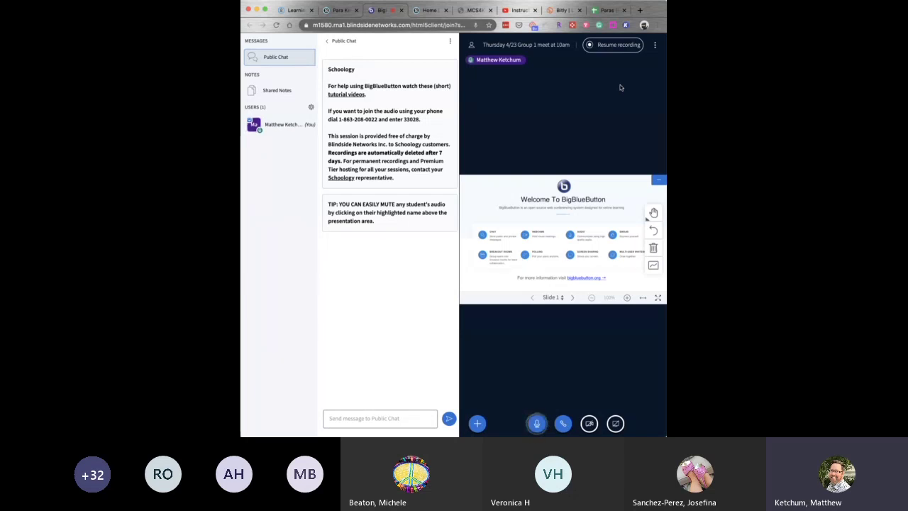
pyautogui.click(656, 45)
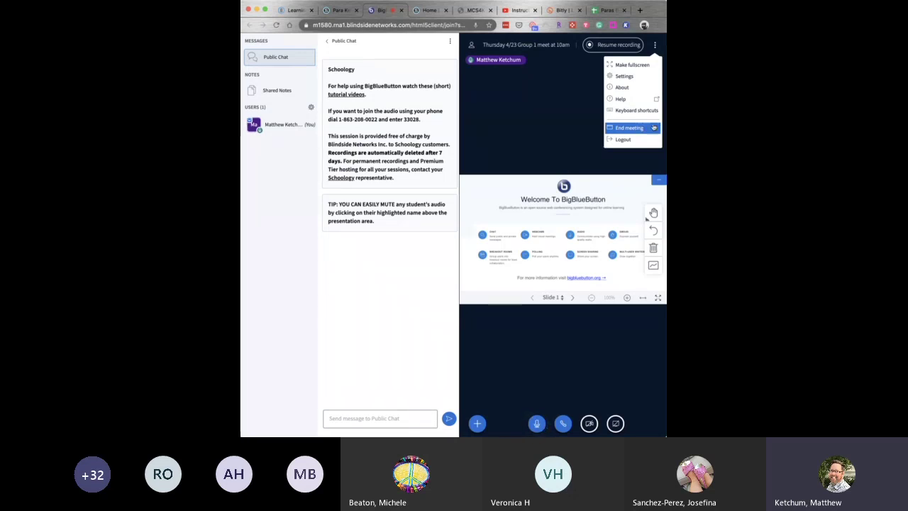
pyautogui.click(557, 119)
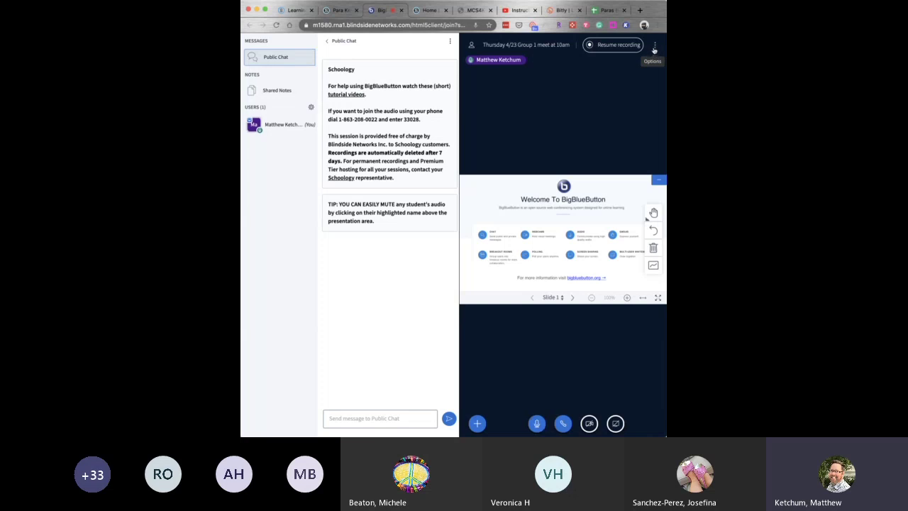
# Switch Enable webcams off under Settings > Data savings and save.
pyautogui.click(655, 47)
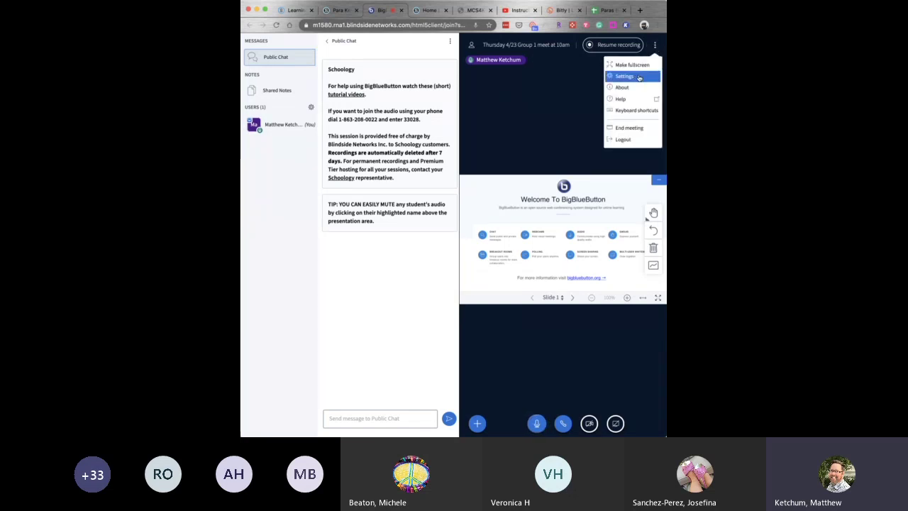
pyautogui.click(639, 76)
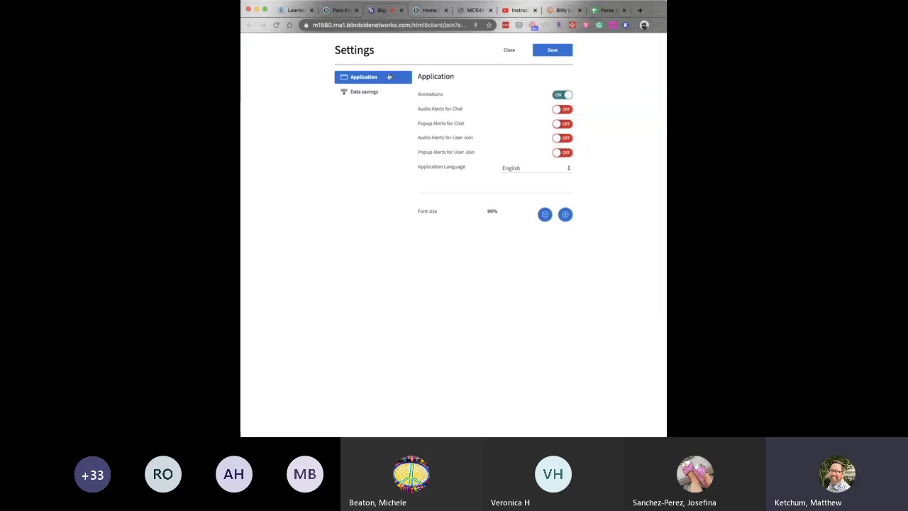
pyautogui.click(357, 94)
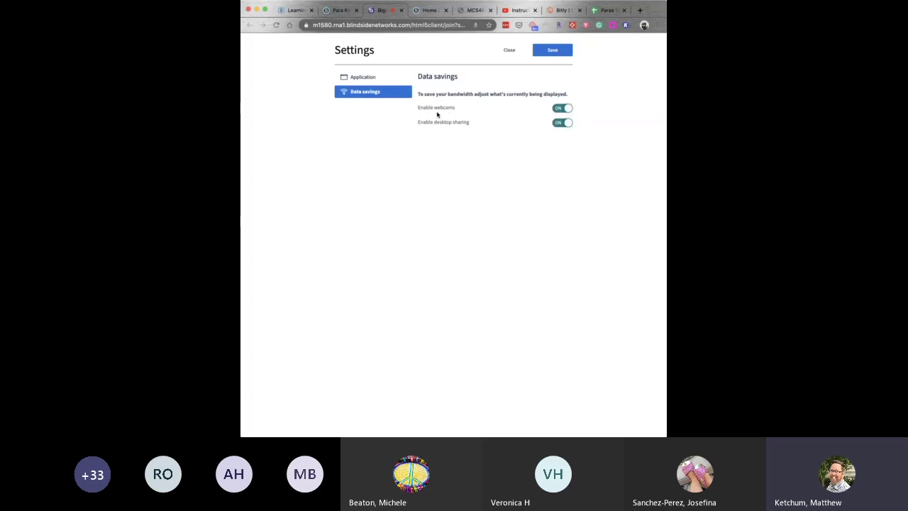
pyautogui.click(563, 109)
pyautogui.click(553, 52)
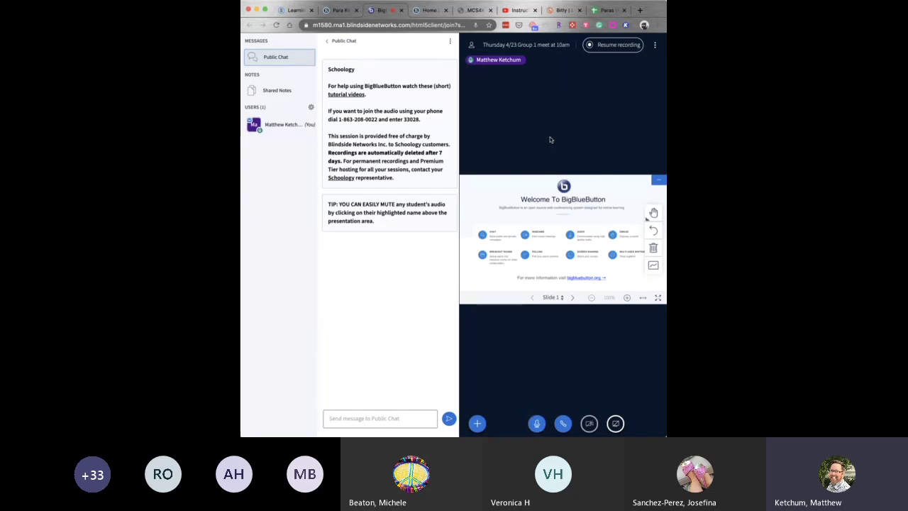
# Go to blank Slide 2 and handwrite 2+2 in red with the pencil tool.
pyautogui.click(574, 299)
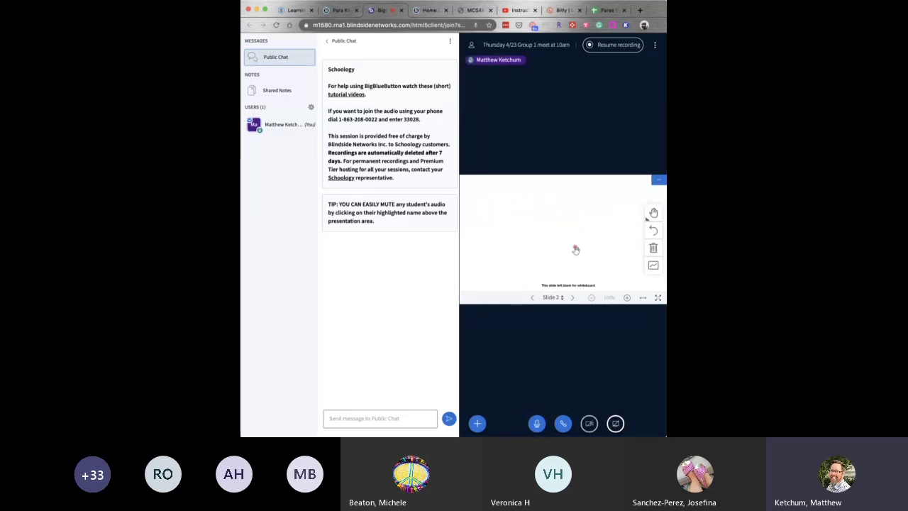
pyautogui.click(654, 213)
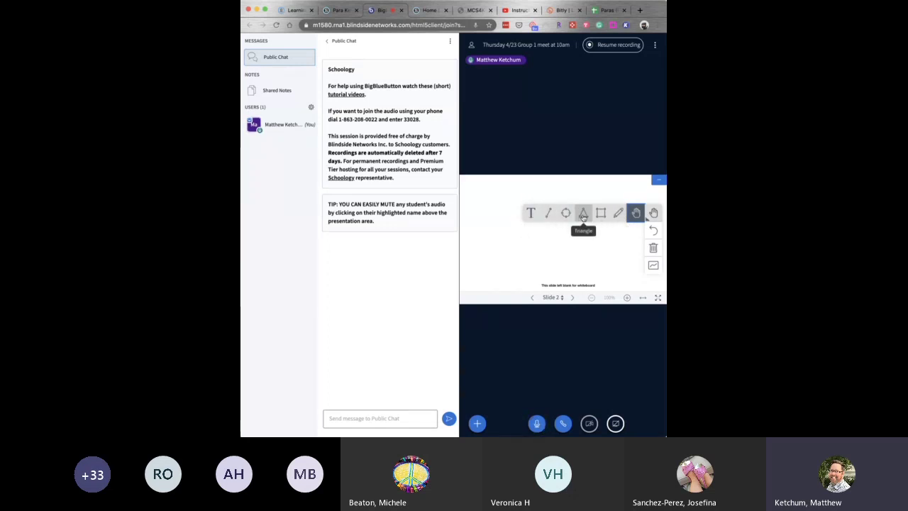
pyautogui.click(620, 213)
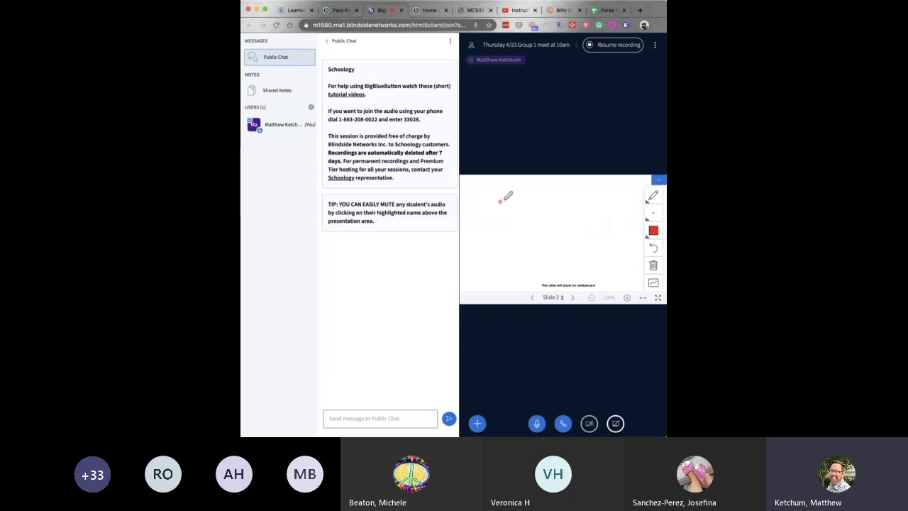
pyautogui.moveTo(500, 202)
pyautogui.mouseDown()
pyautogui.moveTo(510, 227)
pyautogui.moveTo(543, 207)
pyautogui.moveTo(535, 222)
pyautogui.moveTo(543, 228)
pyautogui.mouseUp()
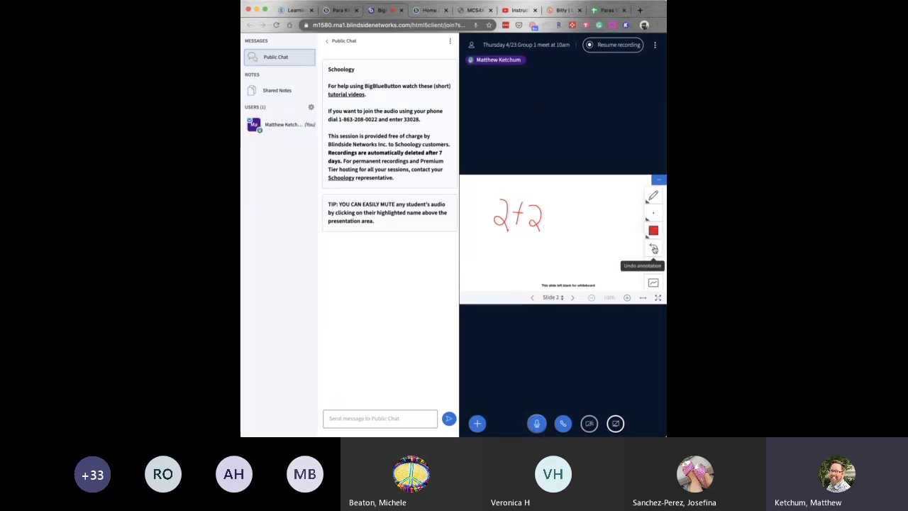
# Undo the handwritten strokes and clear all annotations from the whiteboard.
pyautogui.click(653, 247)
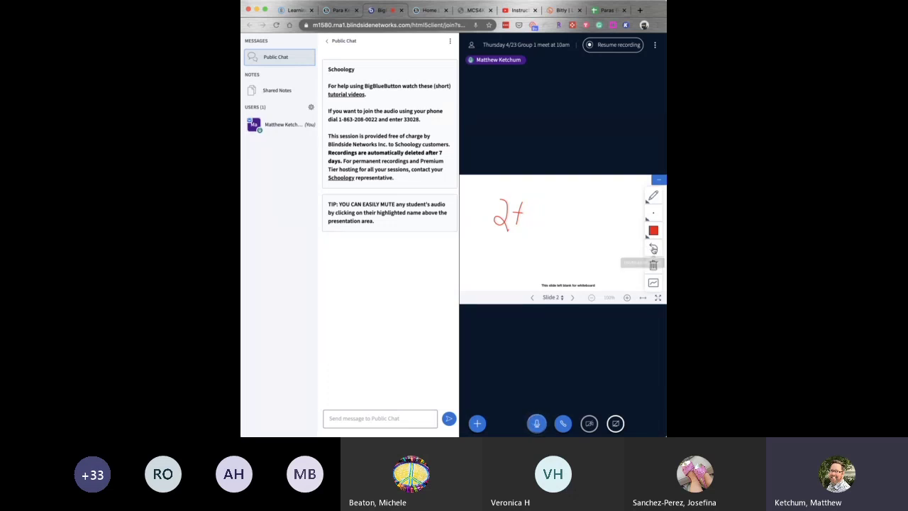
pyautogui.click(654, 249)
pyautogui.click(653, 248)
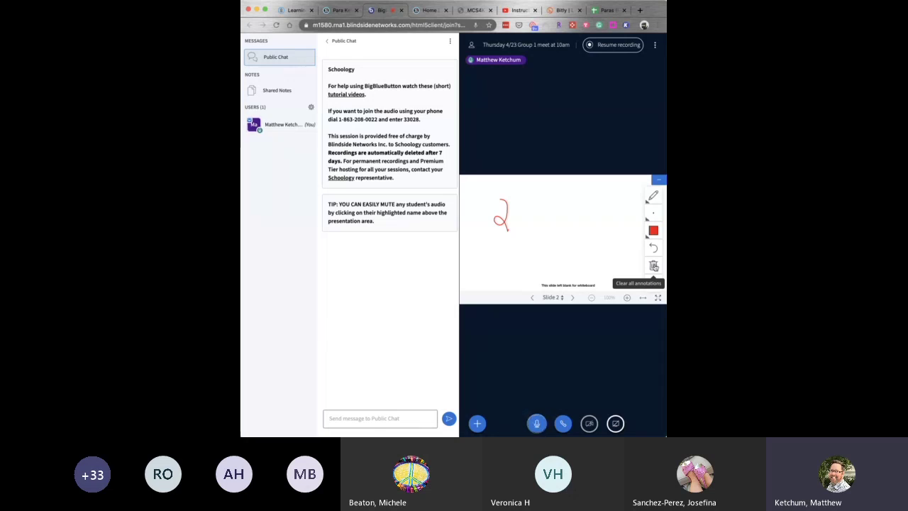
pyautogui.click(654, 267)
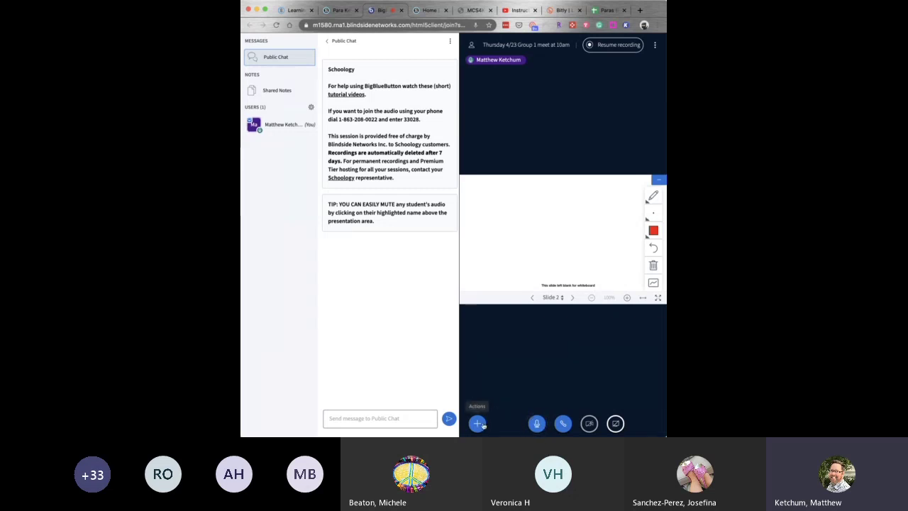
pyautogui.click(477, 423)
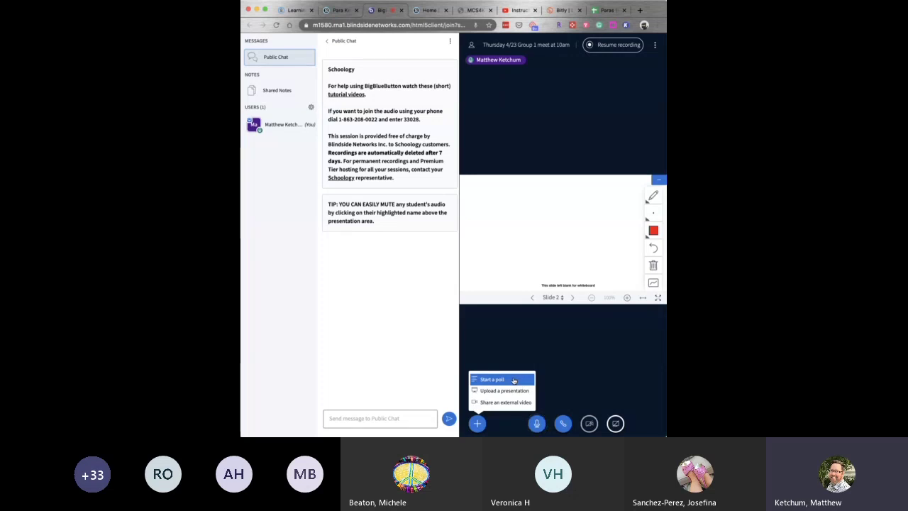
# Start a poll, then open and dismiss the external video sharing dialog.
pyautogui.click(516, 380)
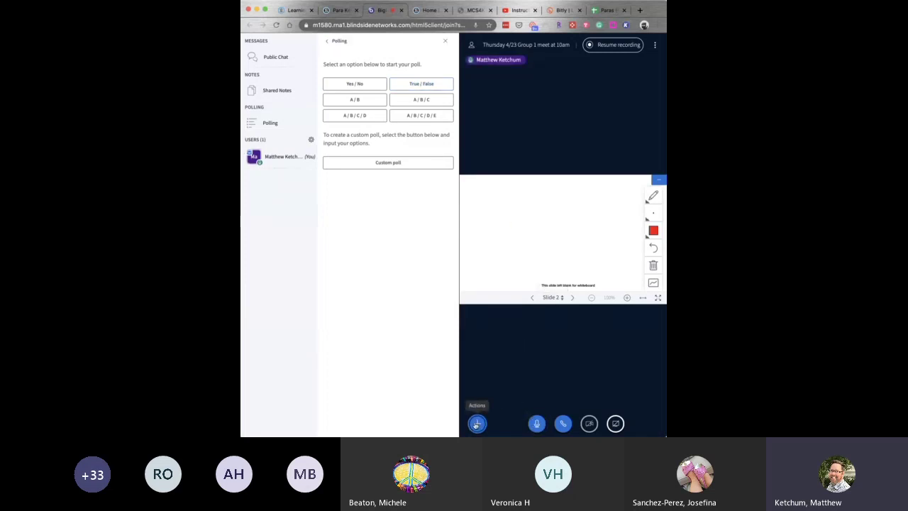
pyautogui.click(477, 424)
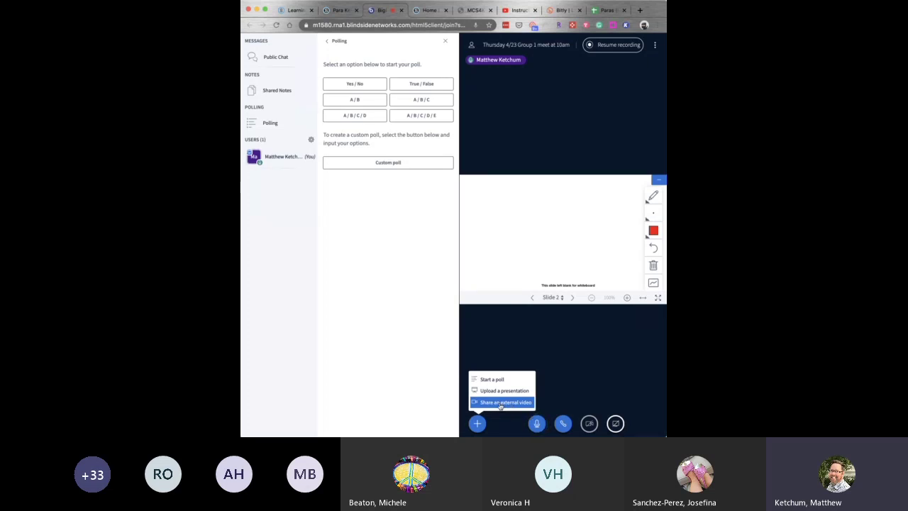
pyautogui.click(500, 402)
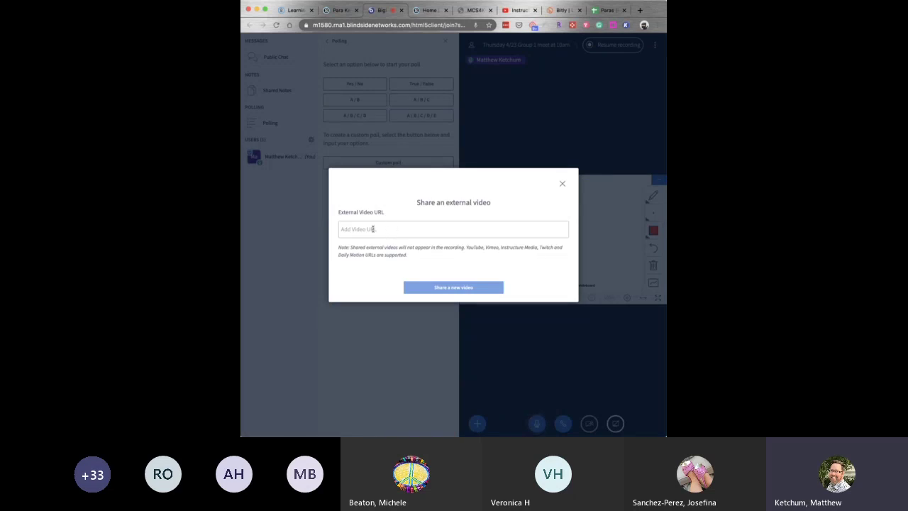
pyautogui.click(563, 183)
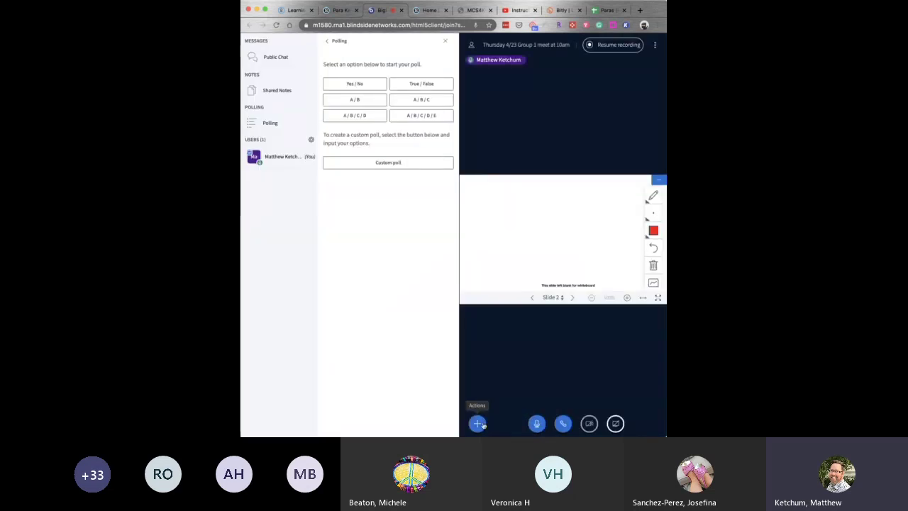
# Open the presentation upload window listing default.pdf and close it without changes.
pyautogui.click(477, 423)
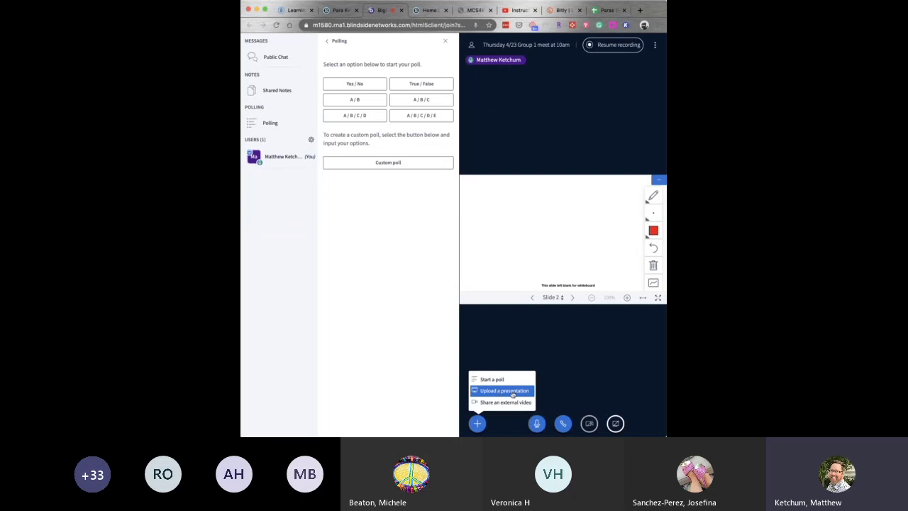
pyautogui.click(505, 391)
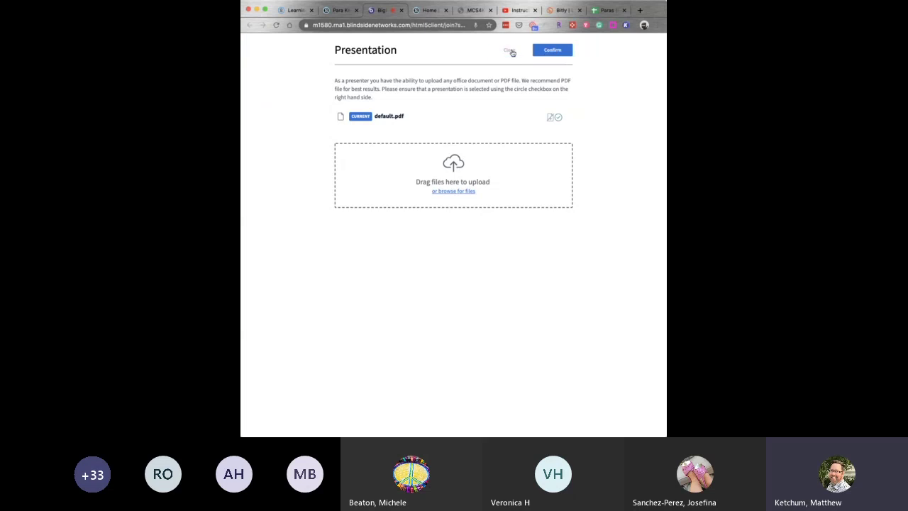
pyautogui.click(511, 49)
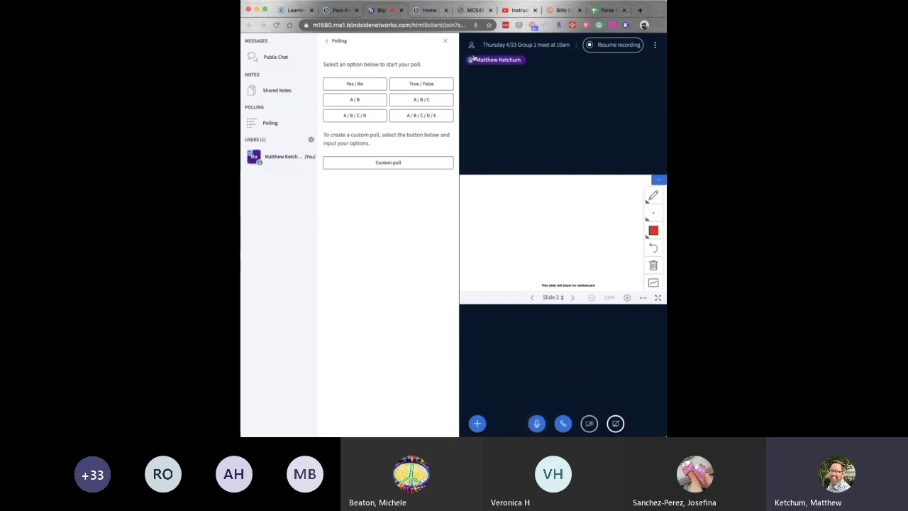
# Close the Polling panel, then view and dismiss your own user's action menu.
pyautogui.click(445, 40)
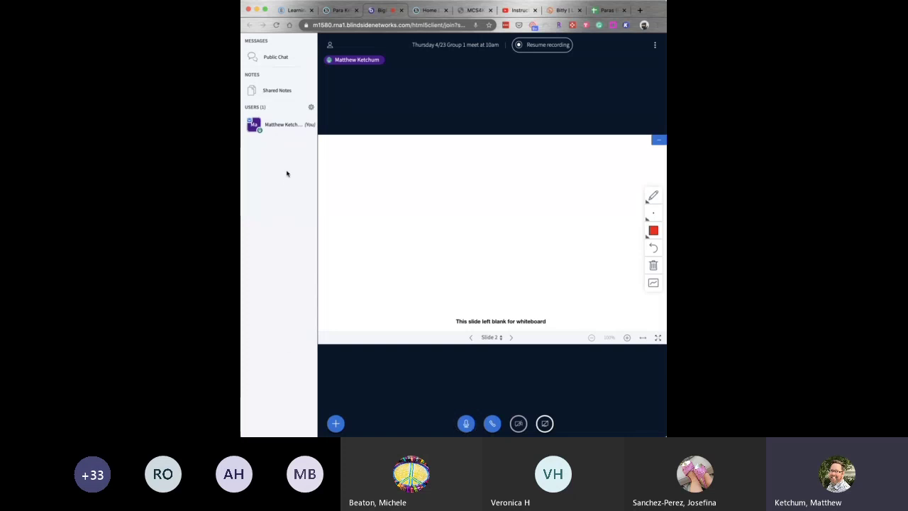
pyautogui.click(281, 125)
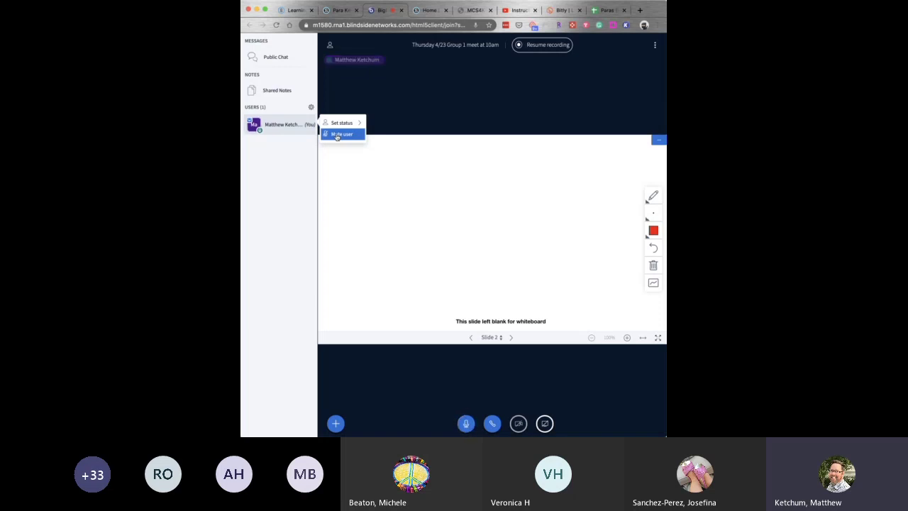
pyautogui.click(296, 154)
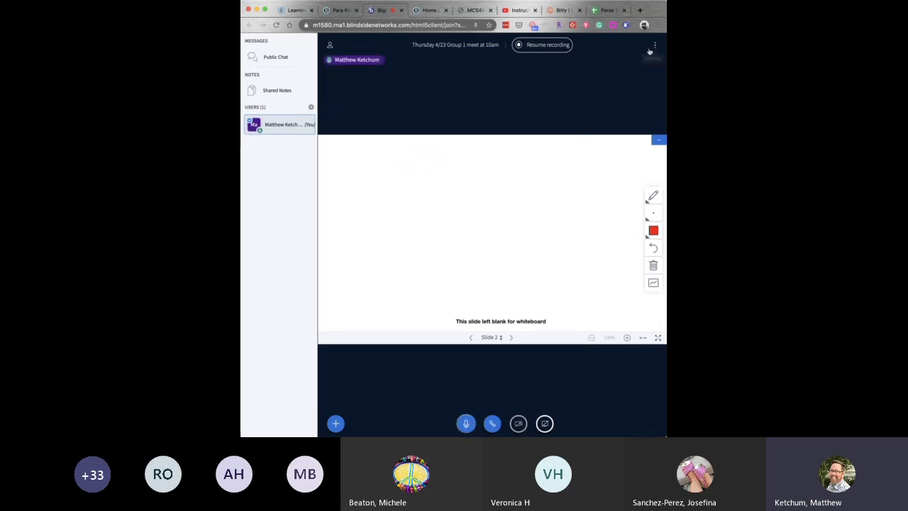
# End the meeting for everyone from Options and rate the session four stars.
pyautogui.click(656, 46)
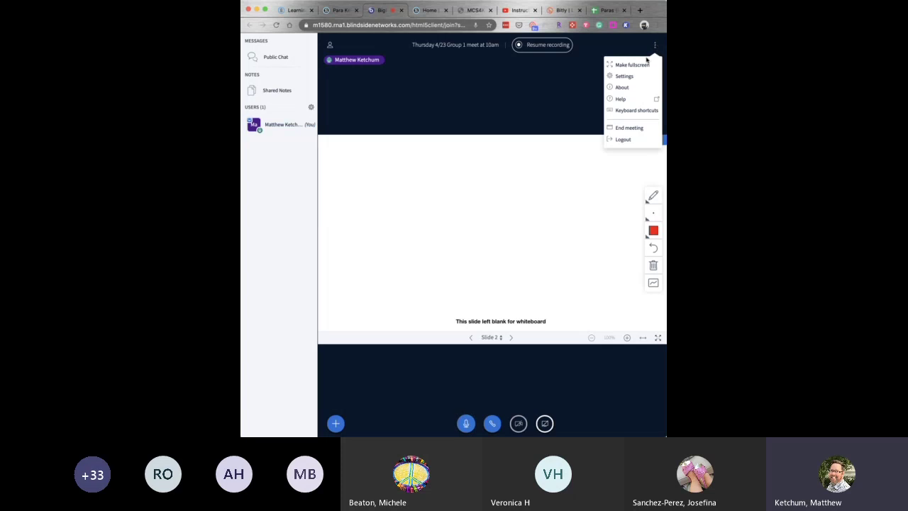
pyautogui.click(632, 128)
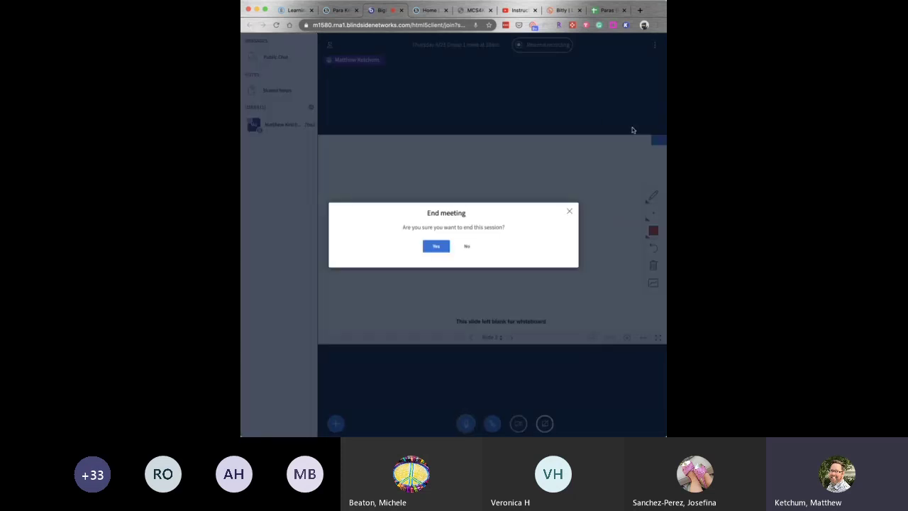
pyautogui.click(435, 246)
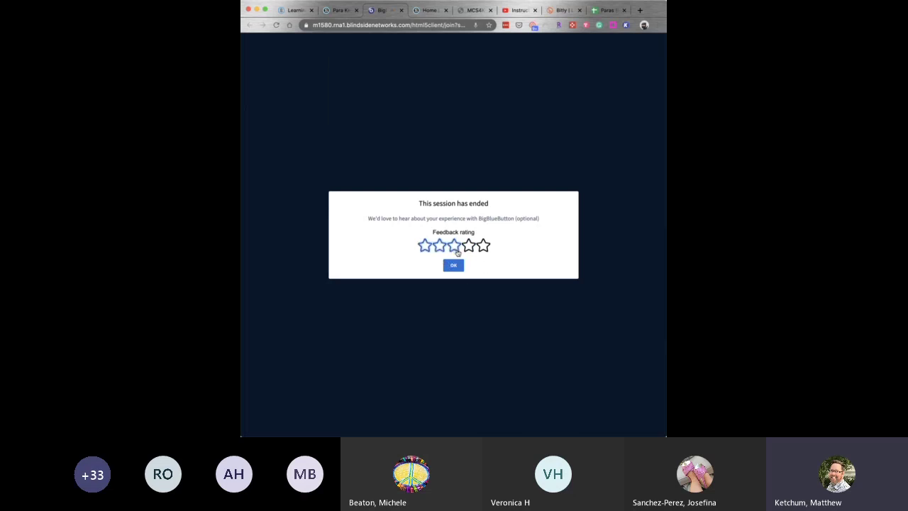
pyautogui.click(468, 246)
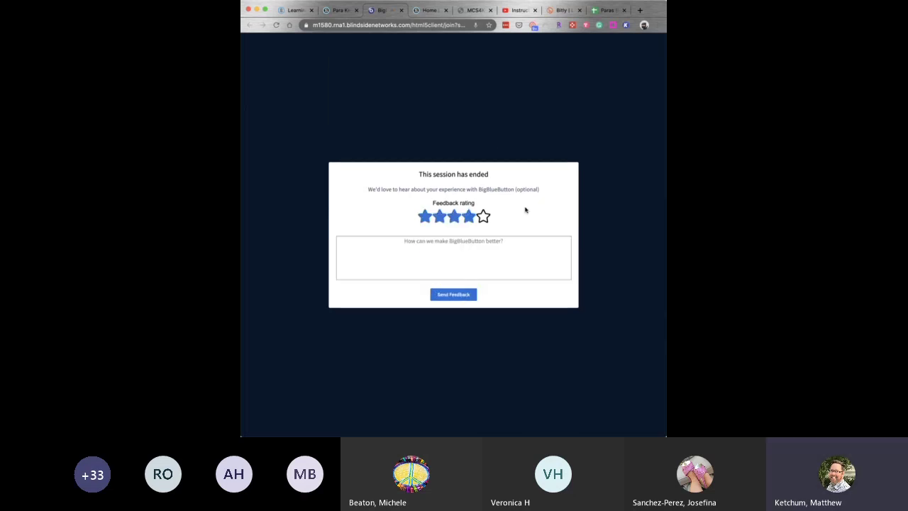
# End the Thursday 4/23 Group 1 conference in Schoology and view the Completed list.
pyautogui.click(401, 11)
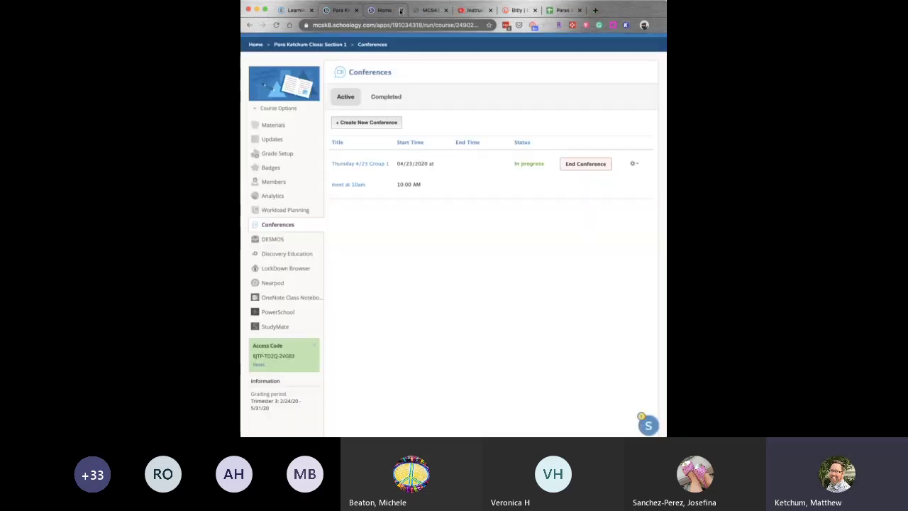
pyautogui.click(586, 168)
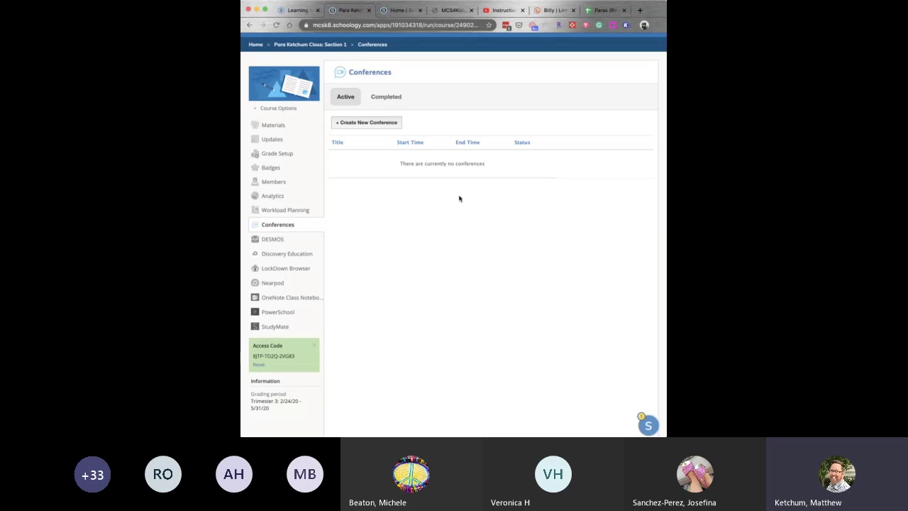
pyautogui.click(386, 98)
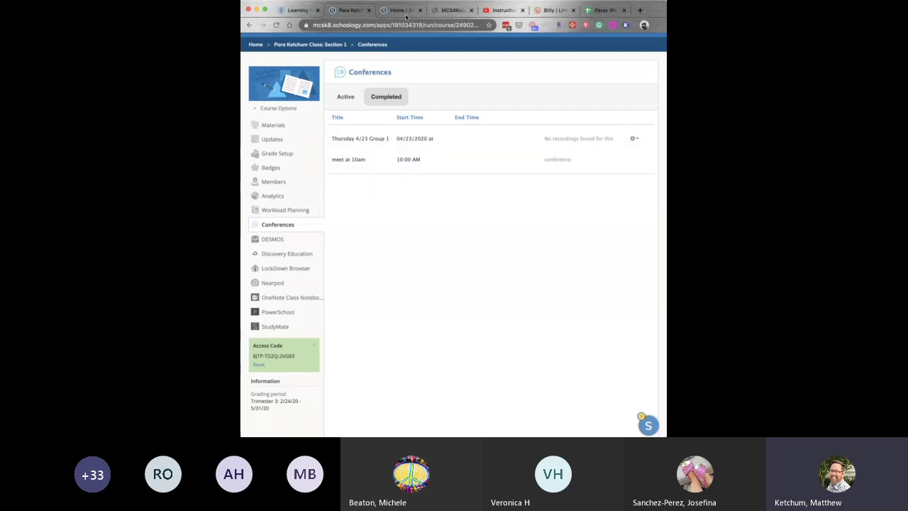
pyautogui.click(435, 25)
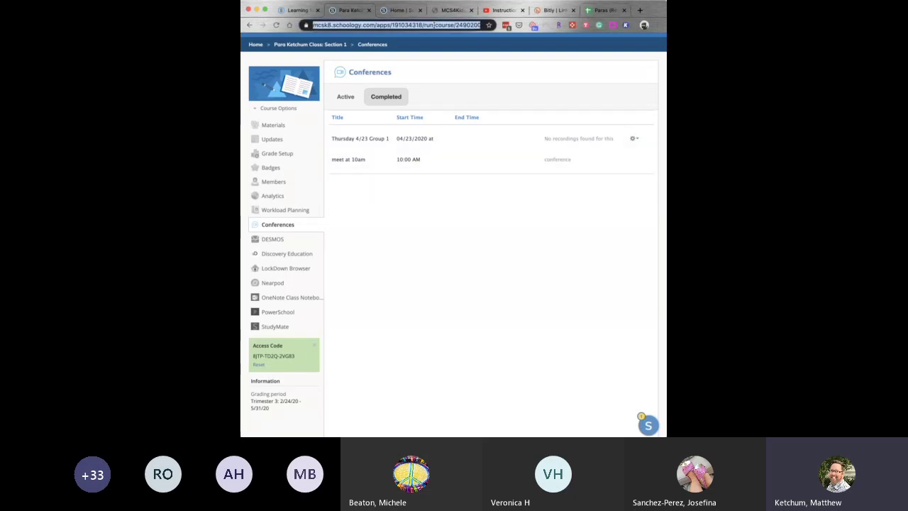
# Open test.bigbluebutton.org and join the test room under the user's name.
pyautogui.write('test.bigbluebutton.org')
pyautogui.press('Return')
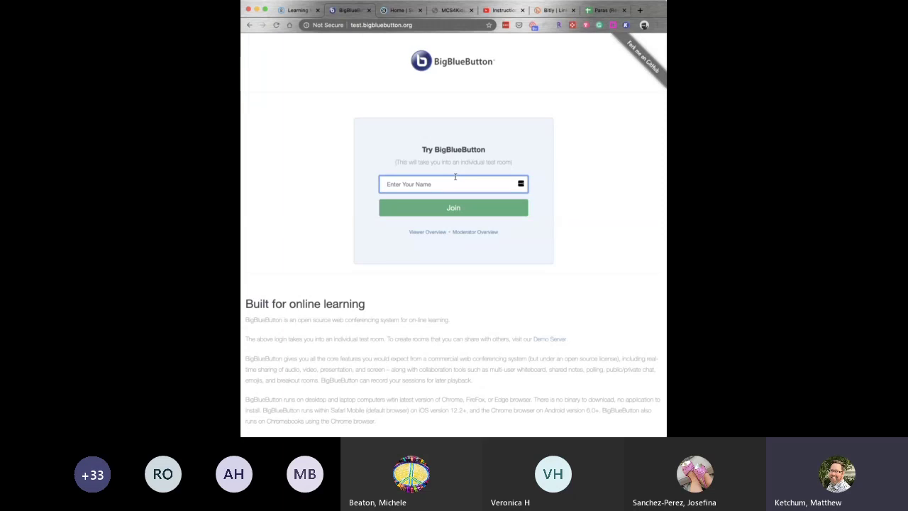
pyautogui.write('Mat')
pyautogui.click(455, 210)
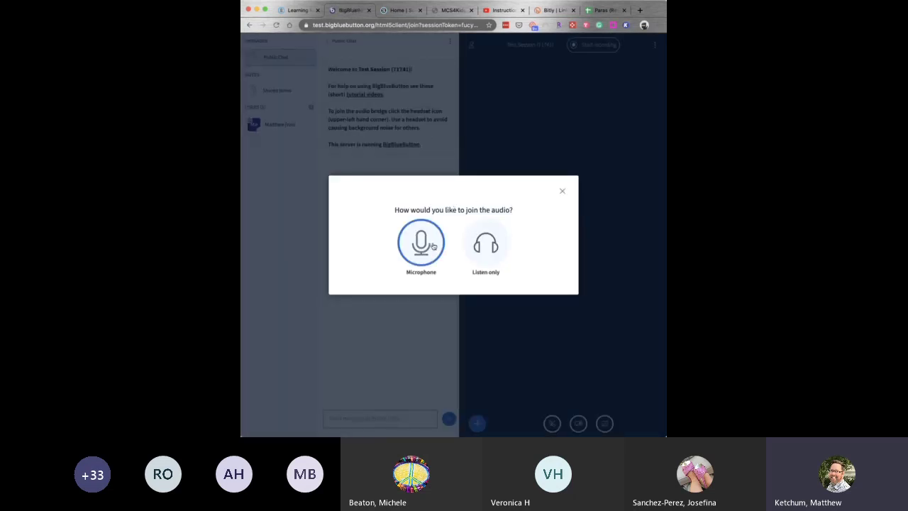
# Join the test session's audio by microphone after confirming the echo test.
pyautogui.click(429, 243)
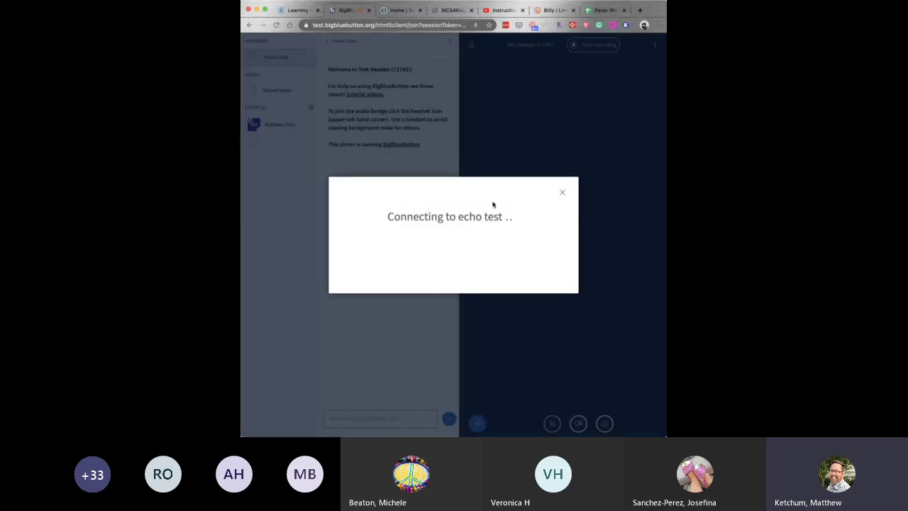
pyautogui.click(425, 239)
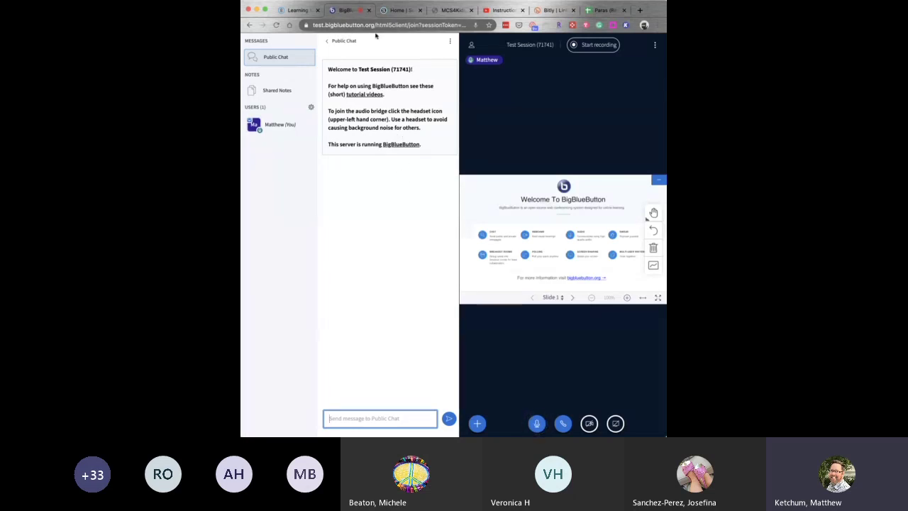
pyautogui.click(298, 11)
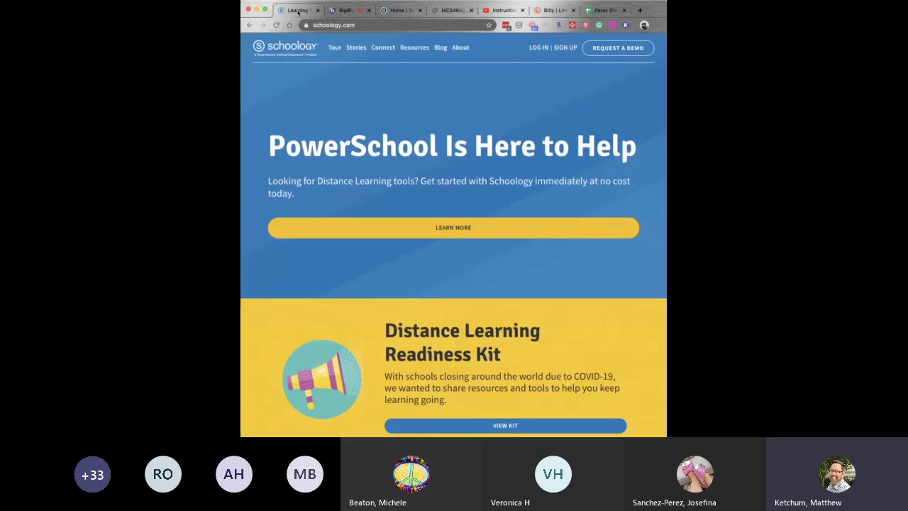
# Browse the full My Courses list on the Schoology home tab.
pyautogui.click(387, 10)
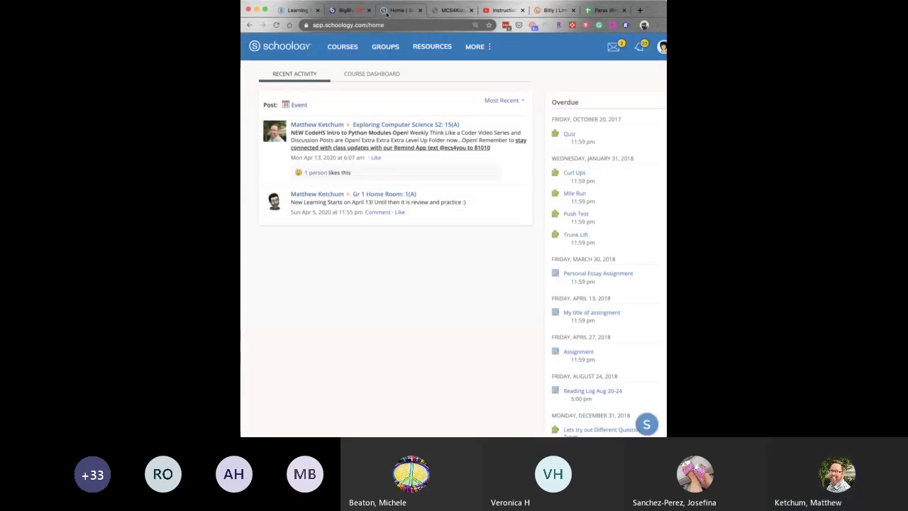
pyautogui.click(346, 48)
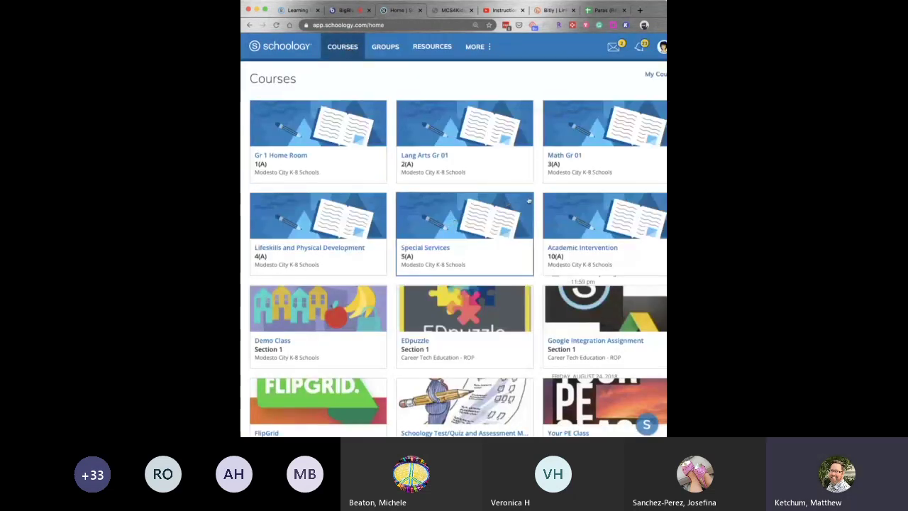
pyautogui.click(655, 73)
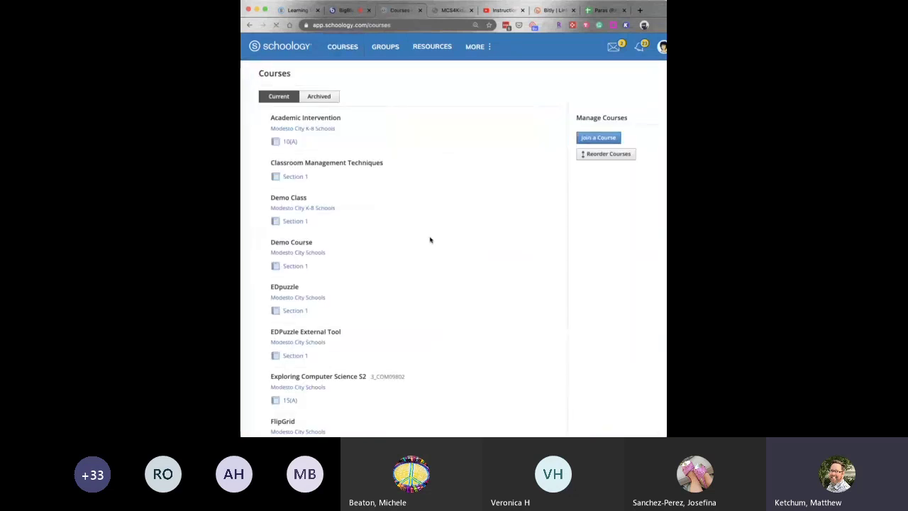
pyautogui.scroll(-5, 383, 268)
pyautogui.scroll(-10, 383, 268)
pyautogui.scroll(-8, 383, 268)
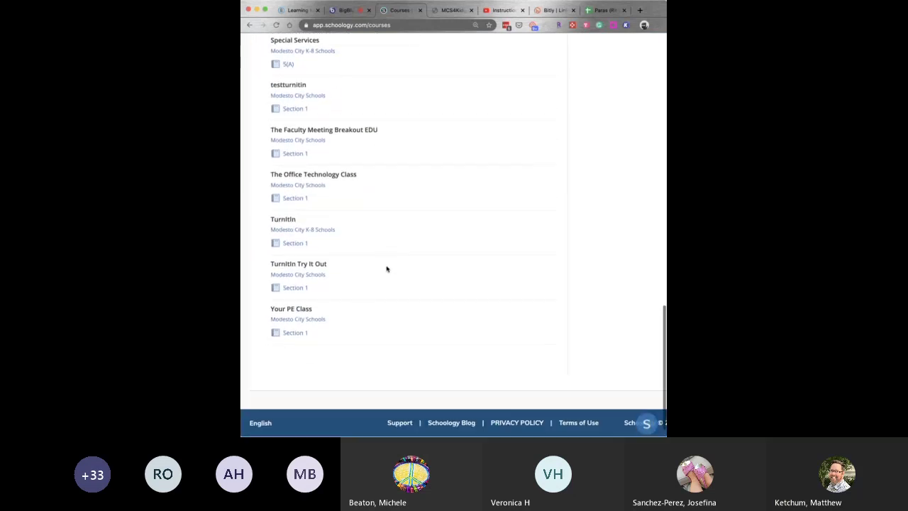
pyautogui.scroll(8, 386, 269)
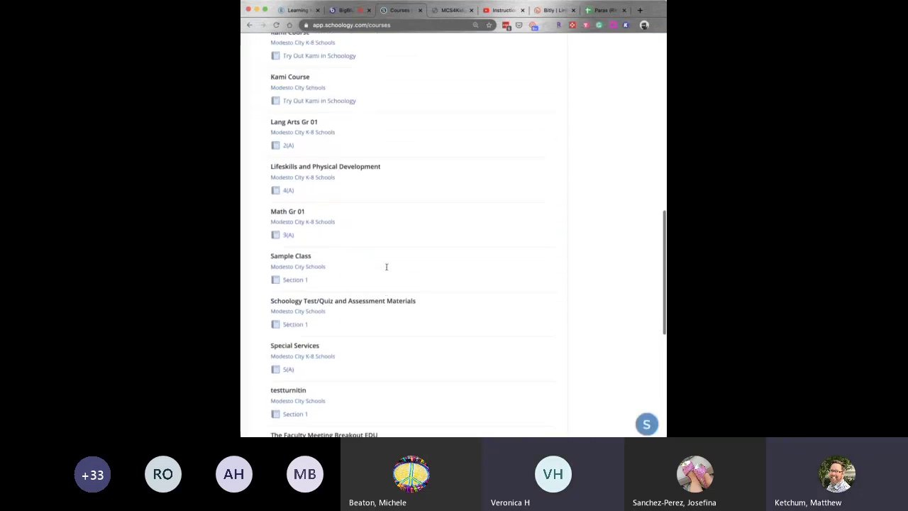
pyautogui.scroll(1, 387, 267)
pyautogui.scroll(1, 387, 269)
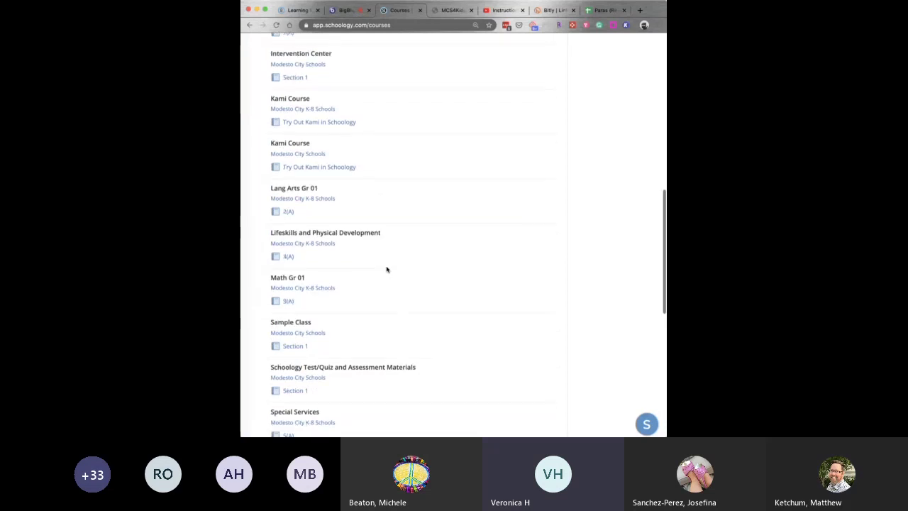
pyautogui.scroll(1, 387, 268)
pyautogui.scroll(-3, 387, 267)
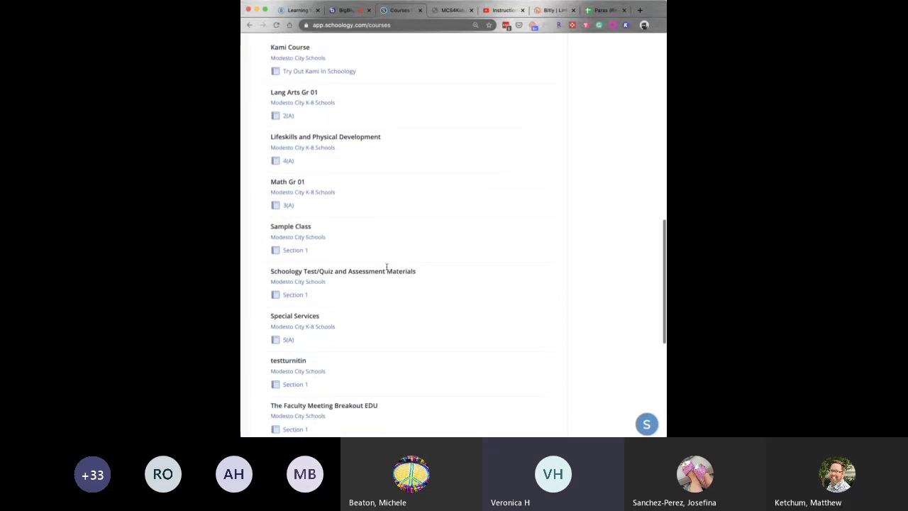
pyautogui.scroll(1, 387, 267)
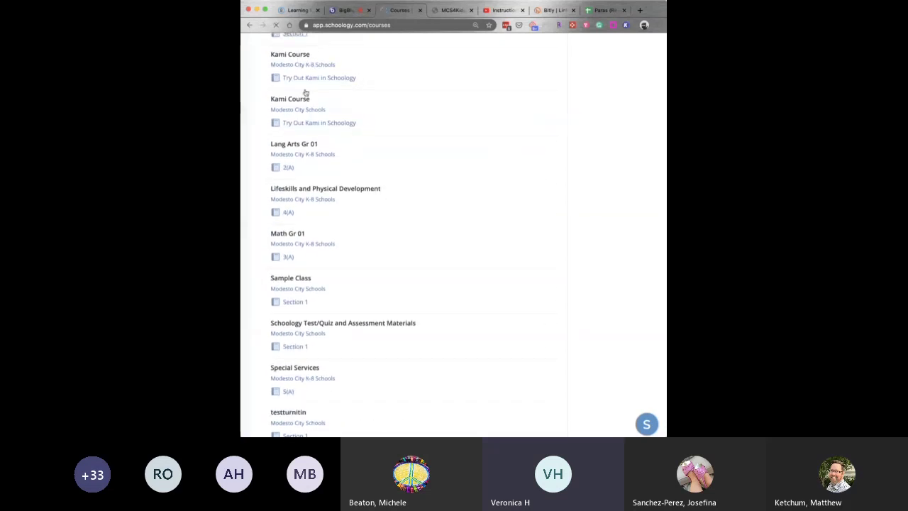
pyautogui.scroll(5, 414, 156)
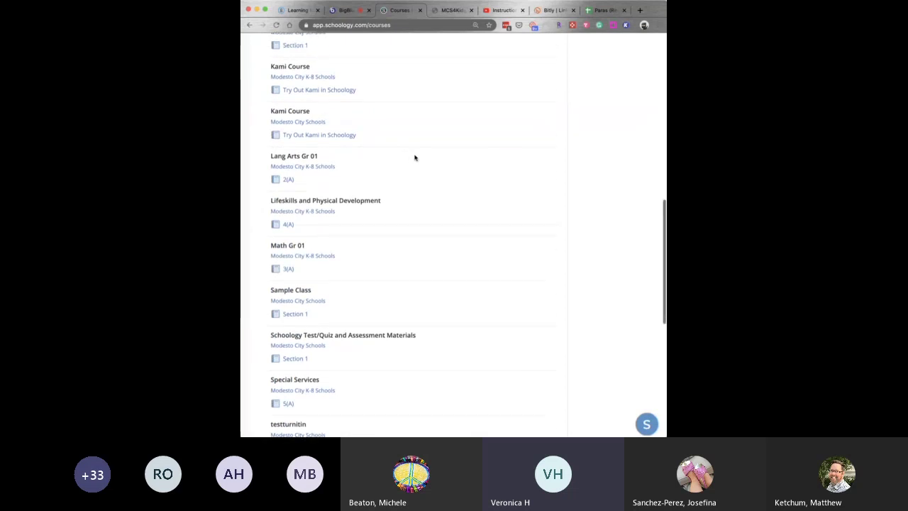
pyautogui.scroll(6, 417, 159)
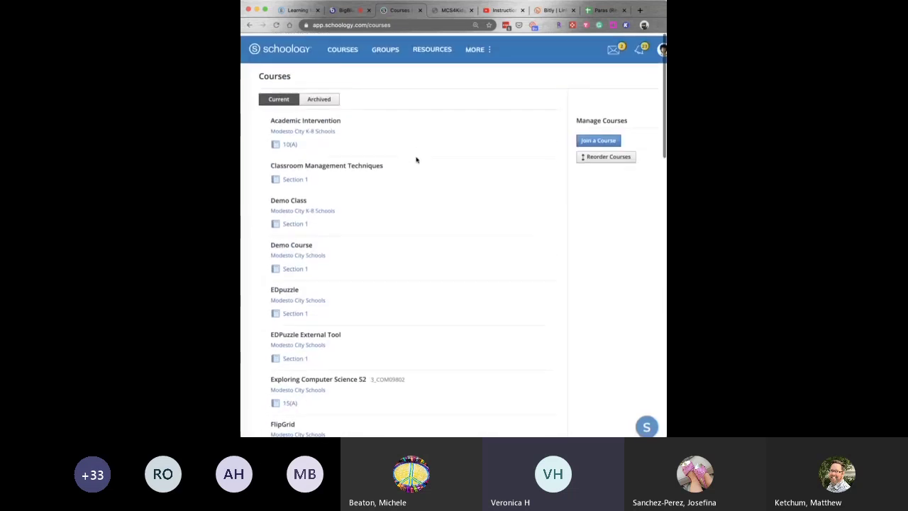
# Load the mcsk8 Schoology site via 'mcs' and open Courses > My Courses.
pyautogui.click(298, 10)
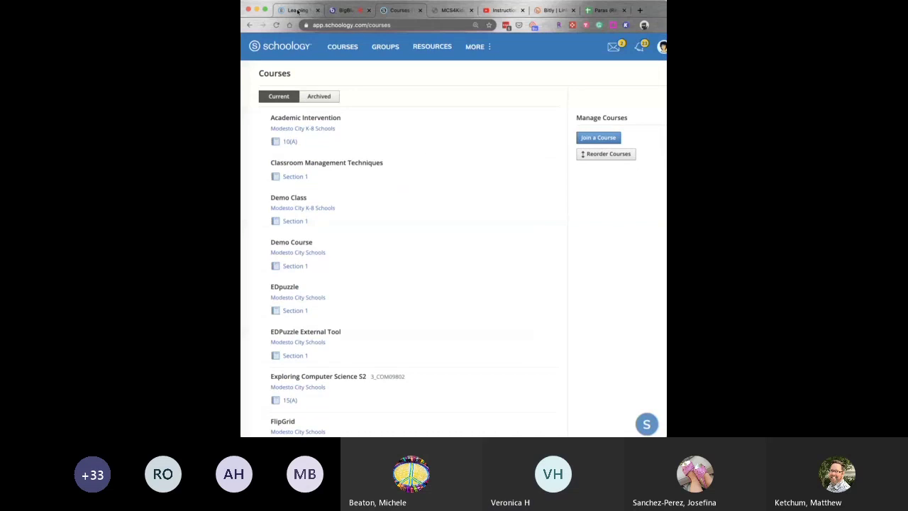
pyautogui.click(349, 12)
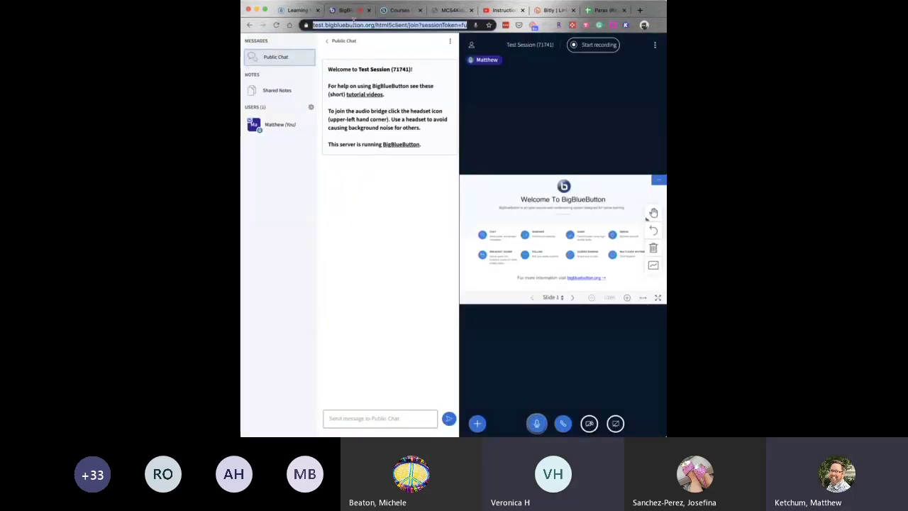
pyautogui.write('mcsk')
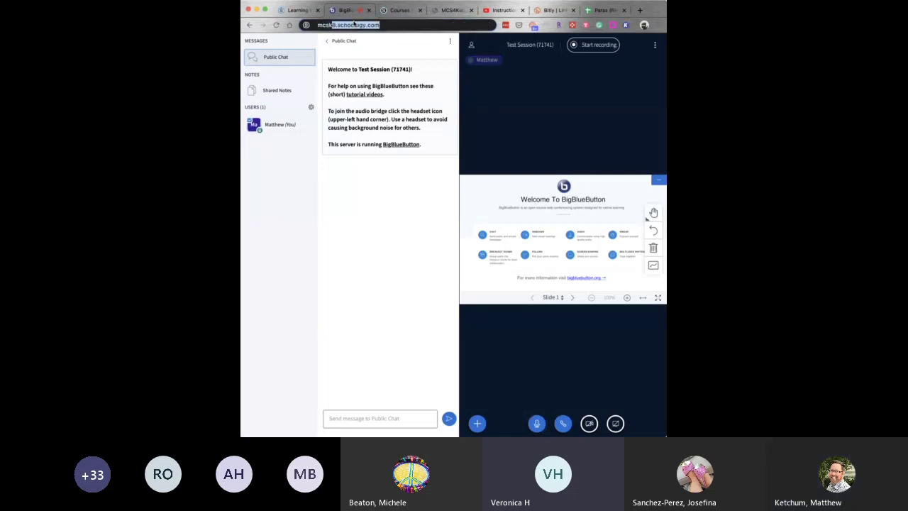
pyautogui.press('Return')
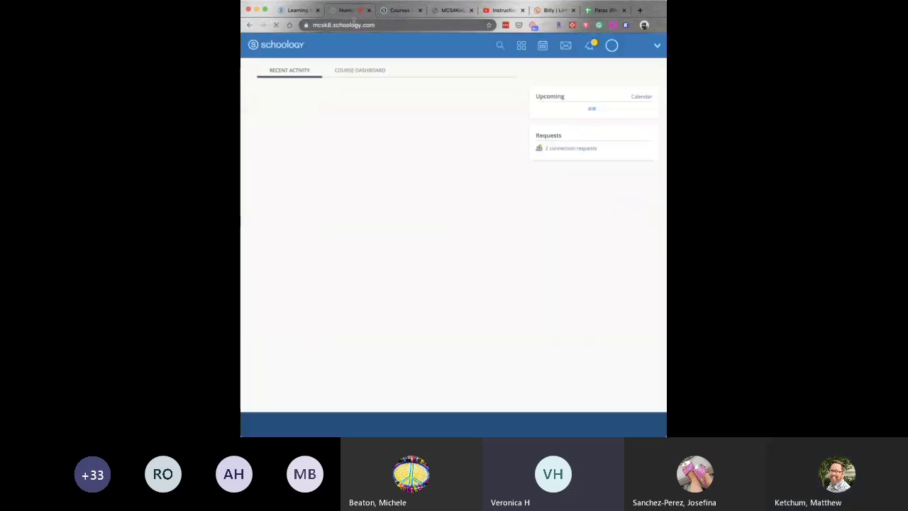
pyautogui.click(330, 44)
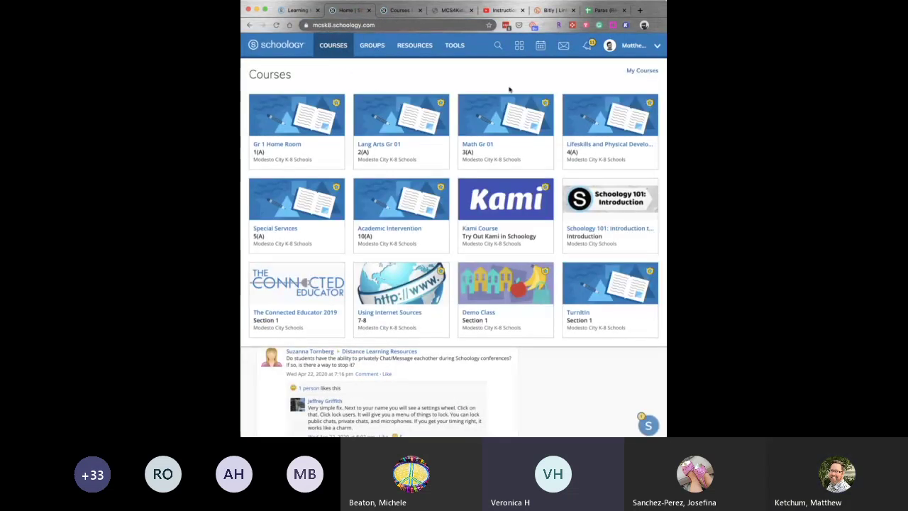
pyautogui.click(647, 71)
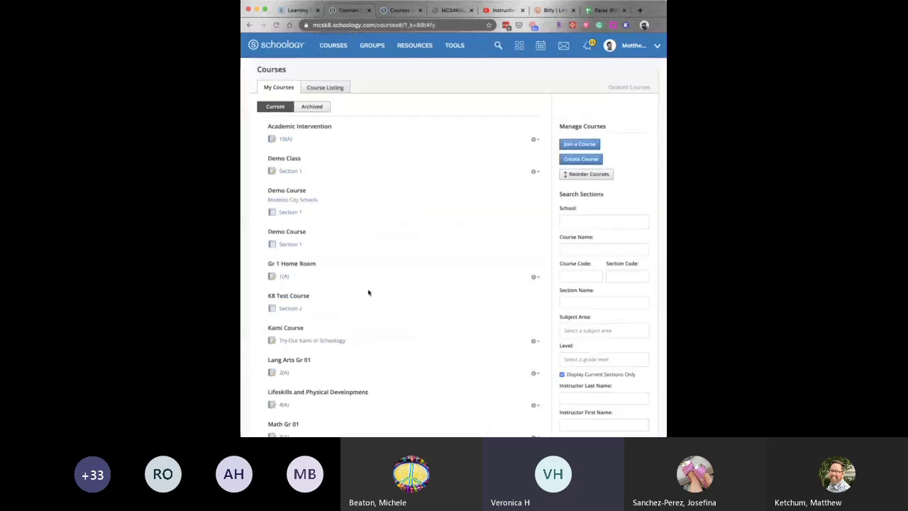
# Open the Para Ketchum Class: Section 1 course from the course list.
pyautogui.scroll(-3, 369, 291)
pyautogui.scroll(-3, 368, 292)
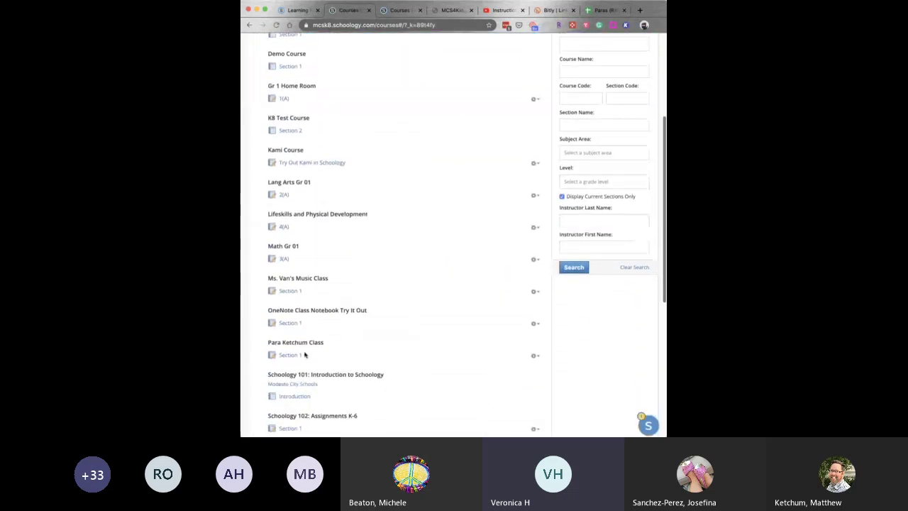
pyautogui.click(291, 355)
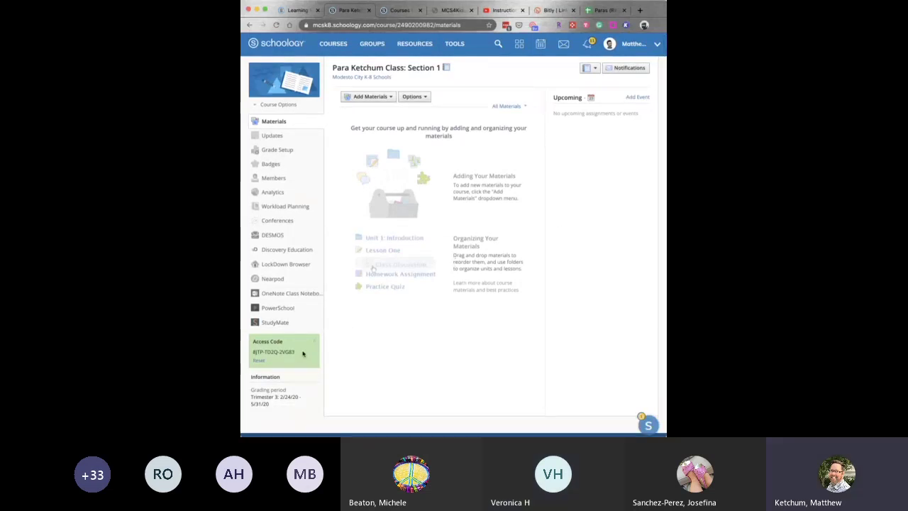
# Highlight the course access code in the left sidebar for copying.
pyautogui.moveTo(298, 354); pyautogui.dragTo(260, 351)
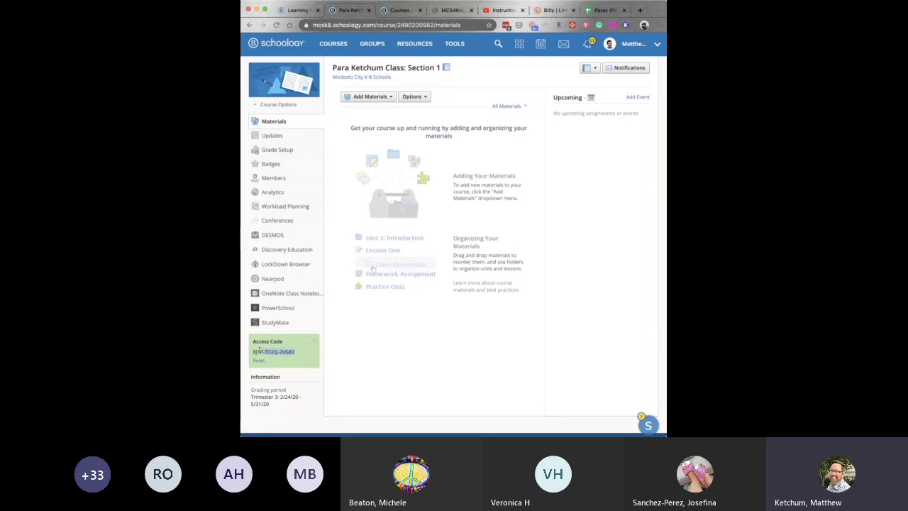
pyautogui.click(368, 354)
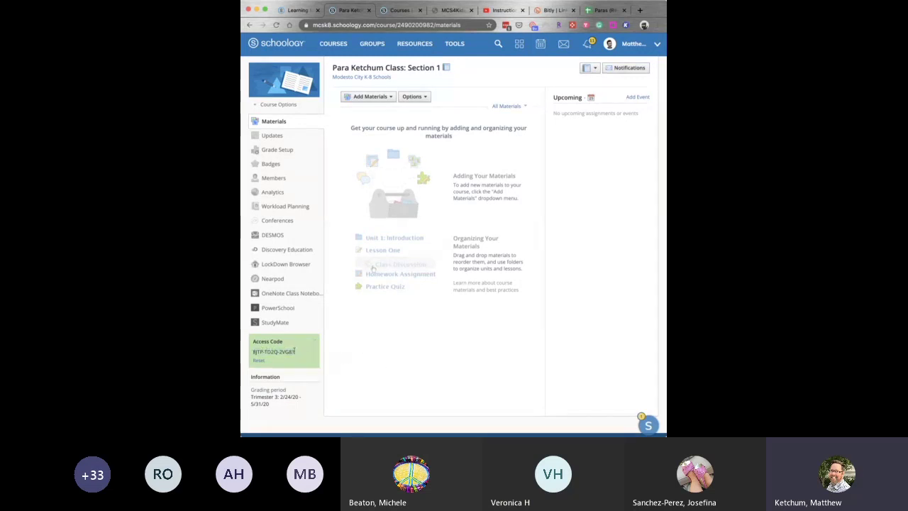
pyautogui.moveTo(297, 353); pyautogui.dragTo(252, 352)
# Go through My Courses, cancel the Join a Course prompt, and open Para class Section 1.
pyautogui.click(326, 48)
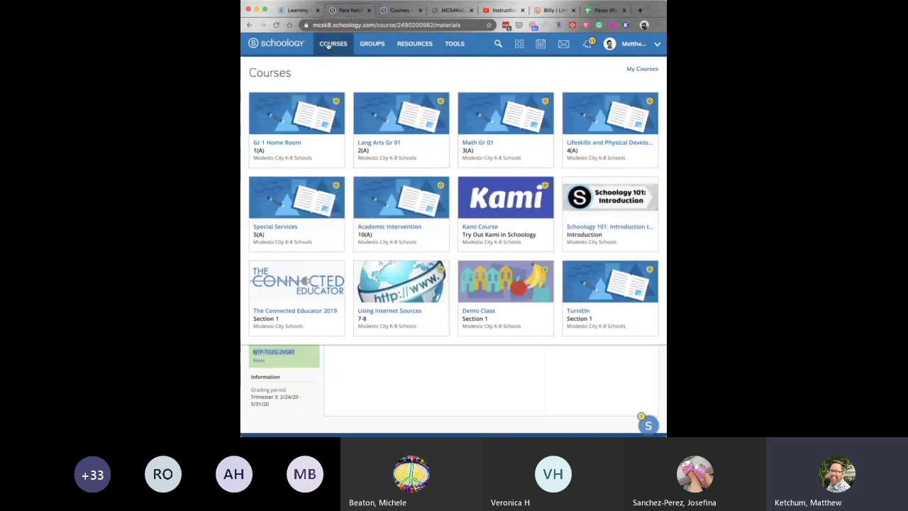
pyautogui.click(649, 72)
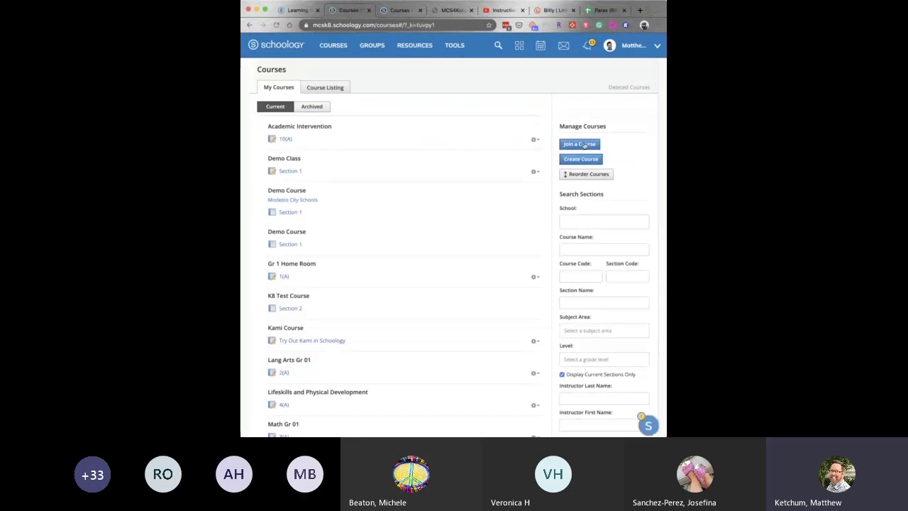
pyautogui.click(580, 144)
pyautogui.click(469, 175)
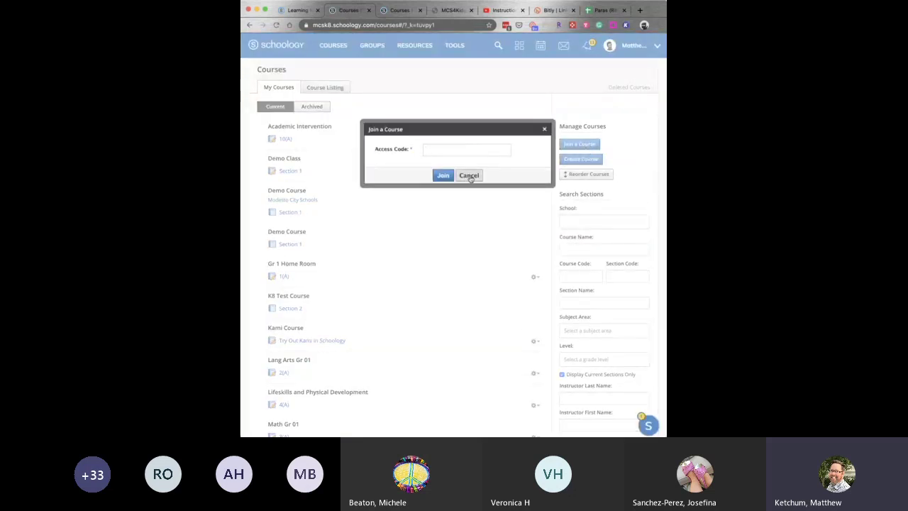
pyautogui.scroll(-6, 385, 268)
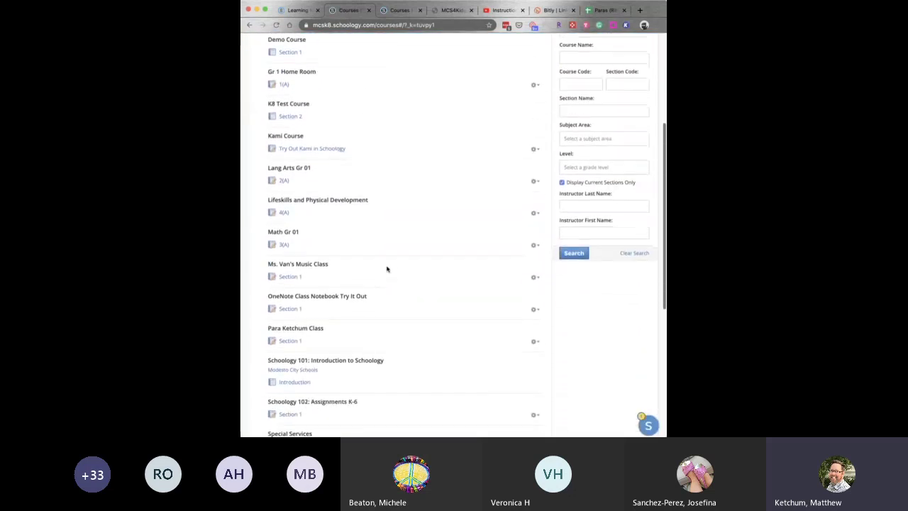
pyautogui.click(290, 303)
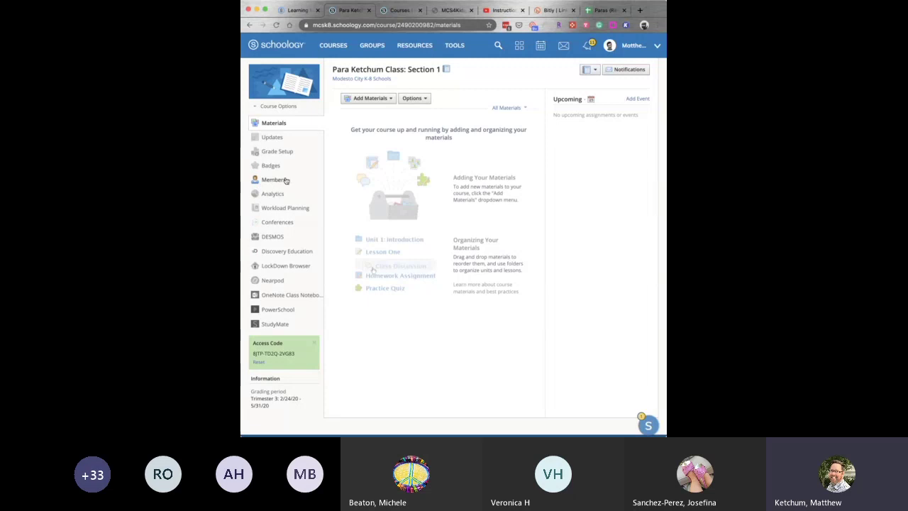
pyautogui.click(273, 180)
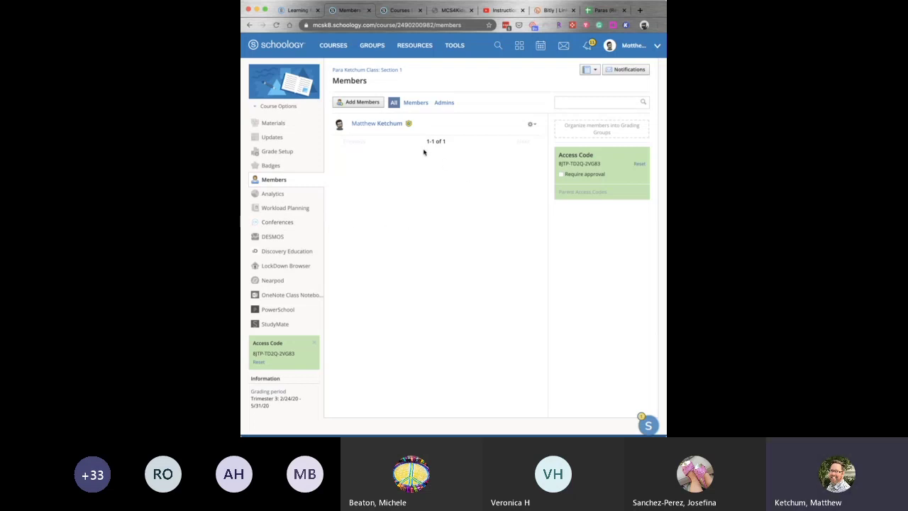
pyautogui.click(533, 125)
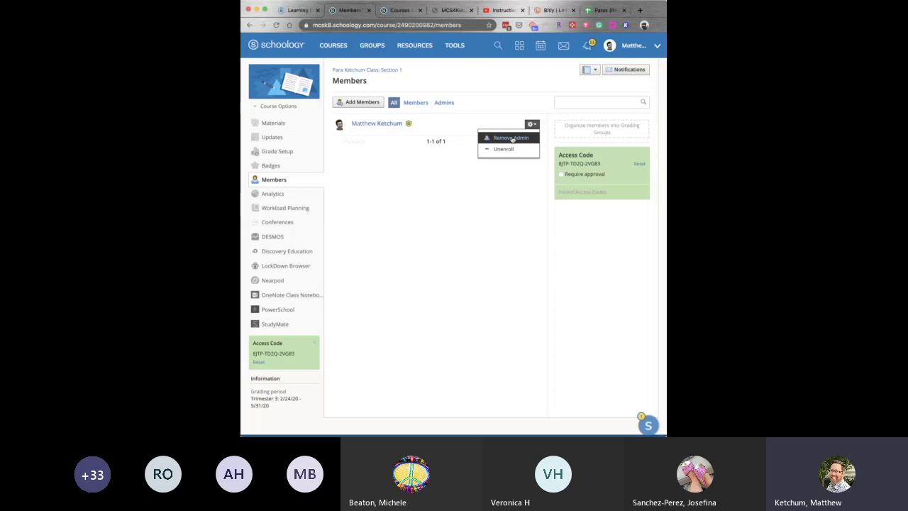
pyautogui.click(517, 240)
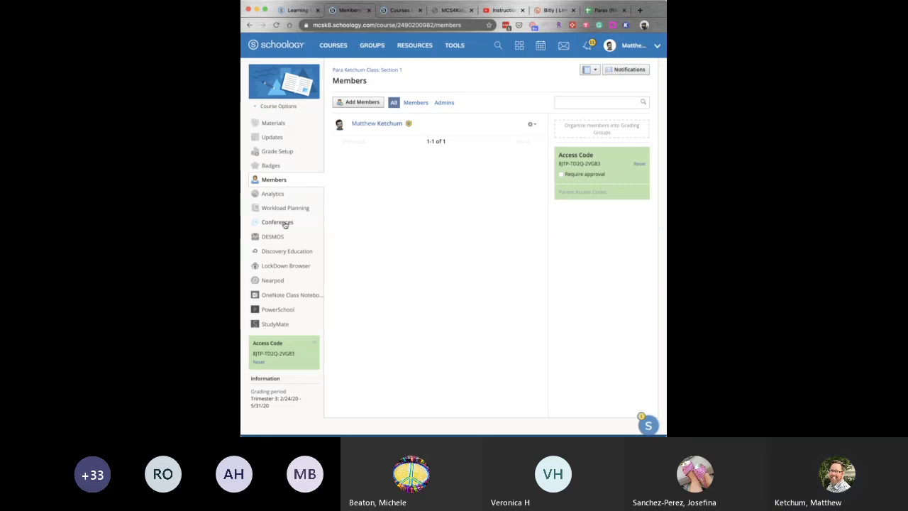
pyautogui.click(275, 124)
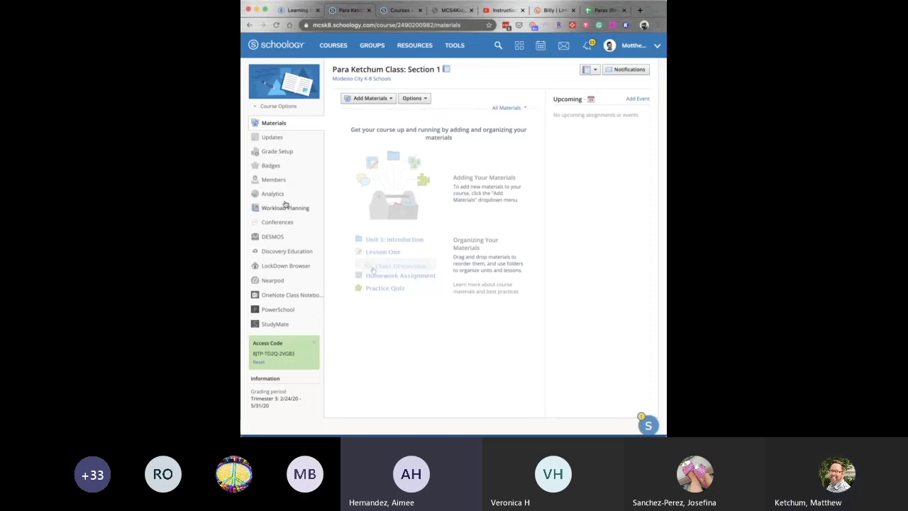
# Start a new conference on the course's Conferences page and name it Practice.
pyautogui.click(288, 224)
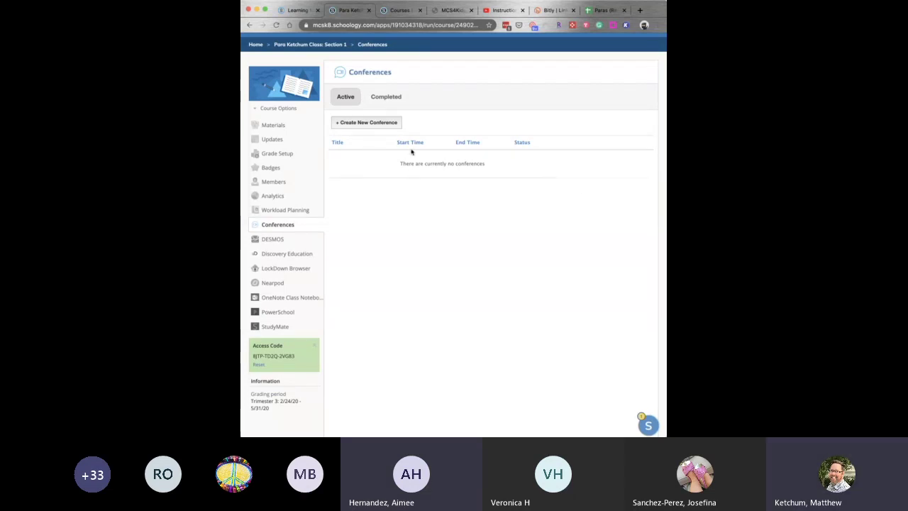
pyautogui.click(369, 124)
pyautogui.click(485, 156)
pyautogui.write('Practic')
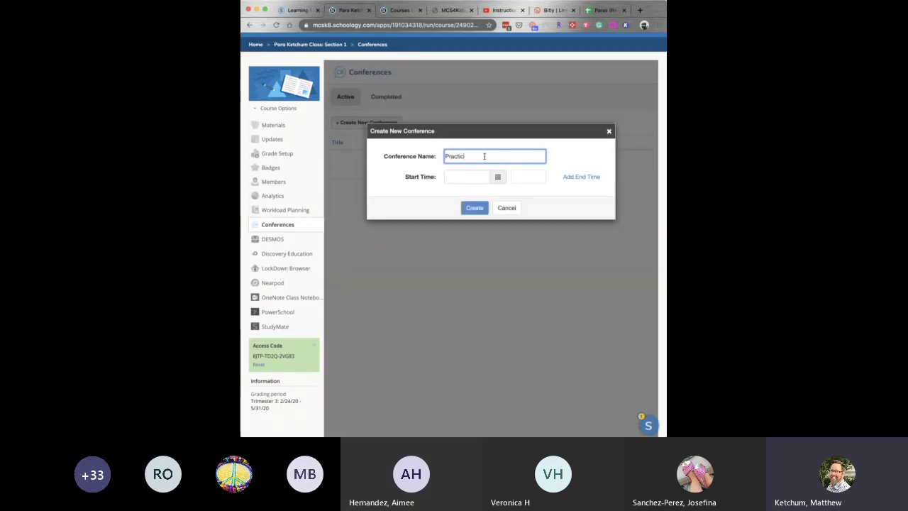
# Set the start to 04/23/2020 at 10:00 AM, create the conference, and start it.
pyautogui.scroll(-1, 484, 156)
pyautogui.click(497, 159)
pyautogui.click(502, 239)
pyautogui.click(526, 160)
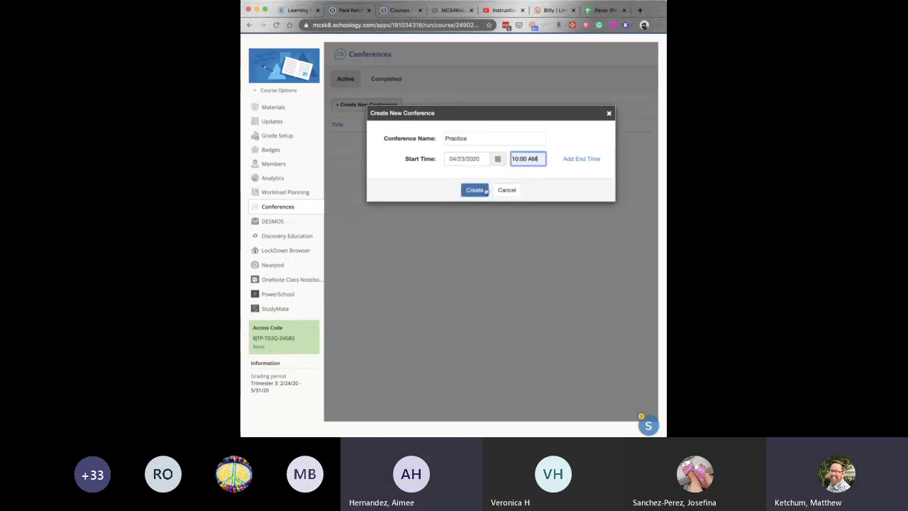
pyautogui.click(475, 190)
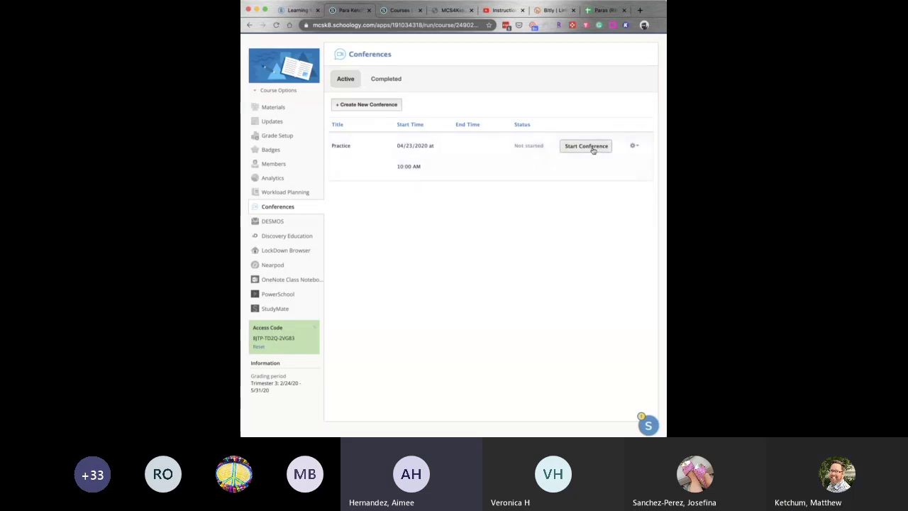
pyautogui.click(593, 149)
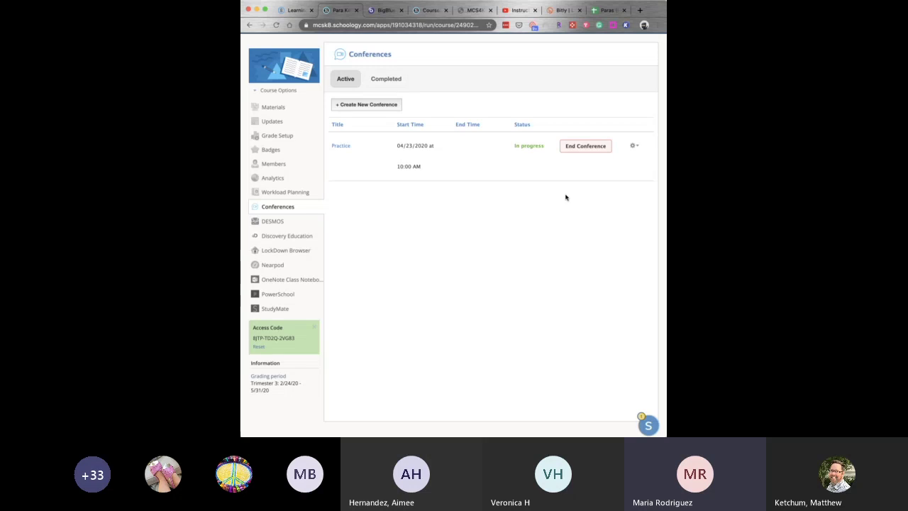
# Scroll the Conferences page to confirm Practice shows In progress with End Conference.
pyautogui.scroll(-1, 566, 197)
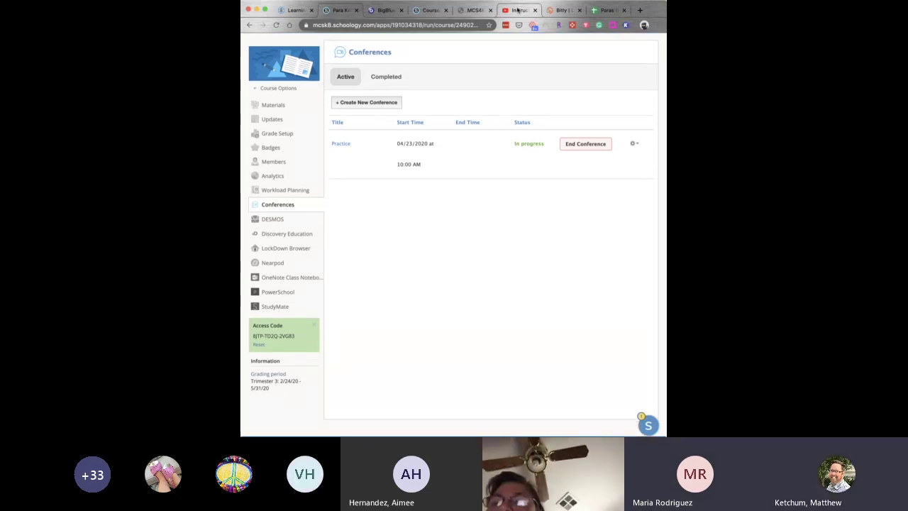
pyautogui.click(518, 10)
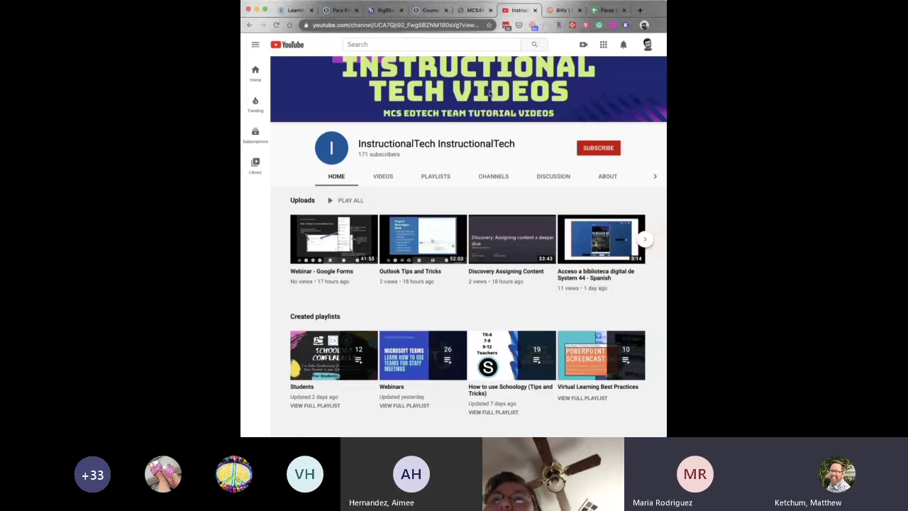
pyautogui.scroll(-2, 359, 344)
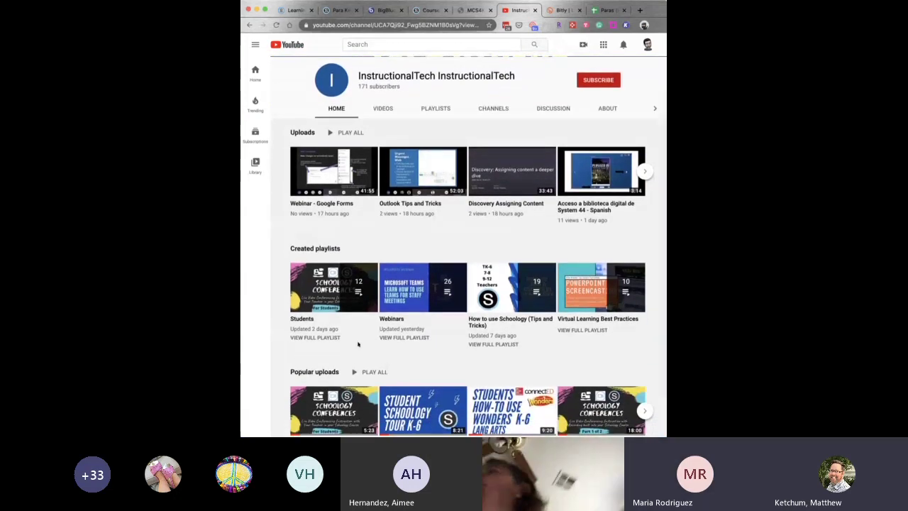
pyautogui.click(316, 339)
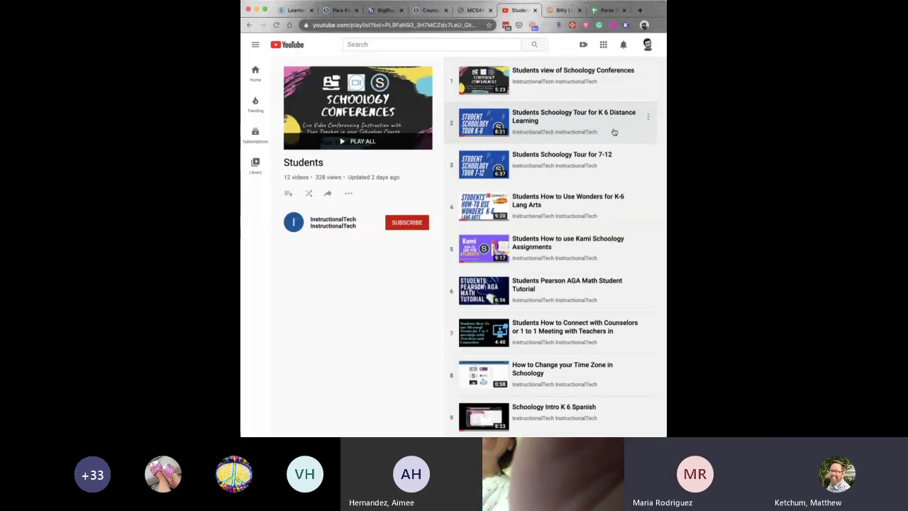
pyautogui.scroll(-4, 615, 132)
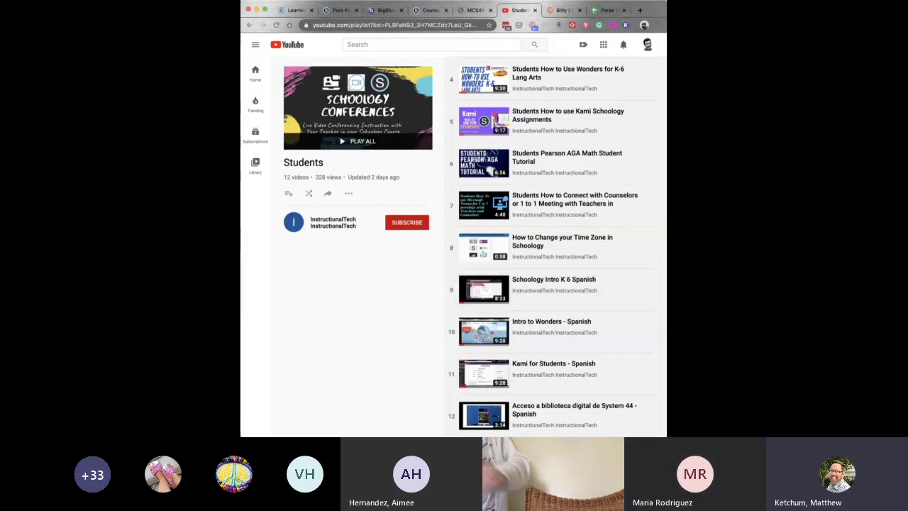
pyautogui.click(338, 11)
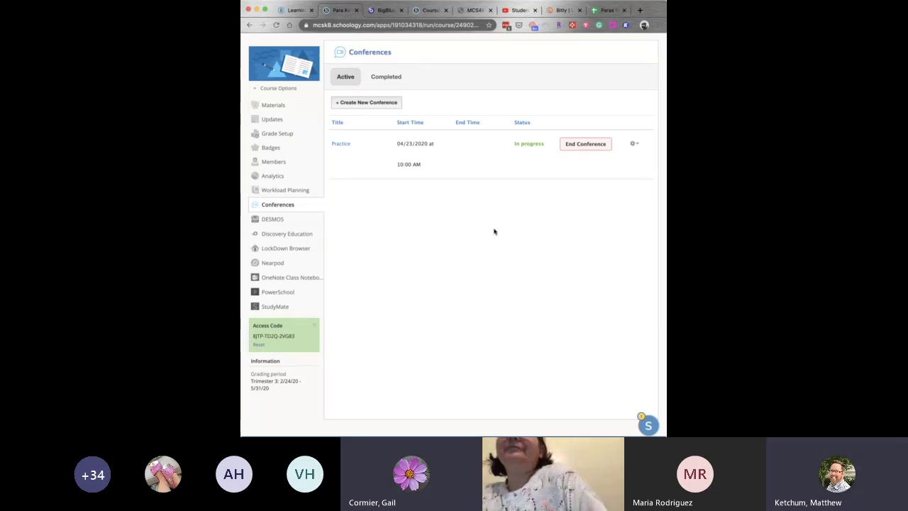
# Enter the BigBlueButton Practice room with microphone audio, confirming the echo test, and open Options.
pyautogui.hotkey('ctrl', 'Tab')
pyautogui.click(425, 233)
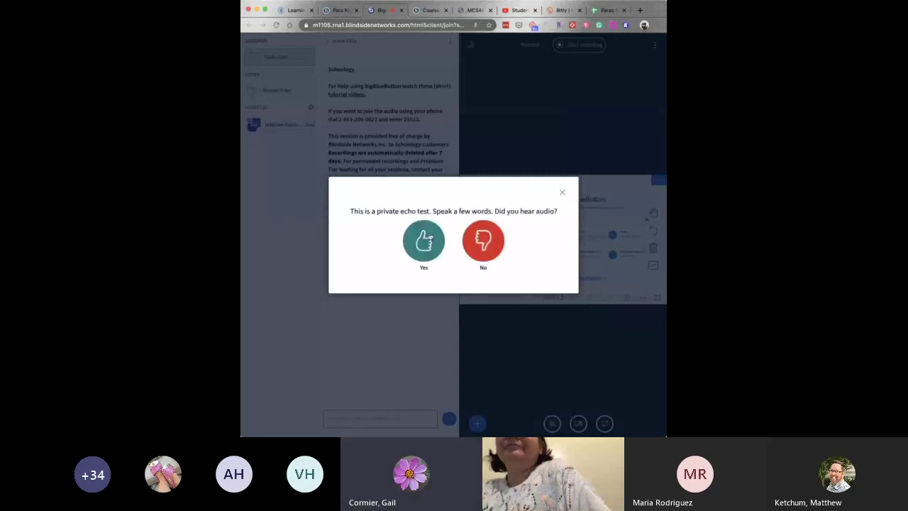
pyautogui.click(428, 240)
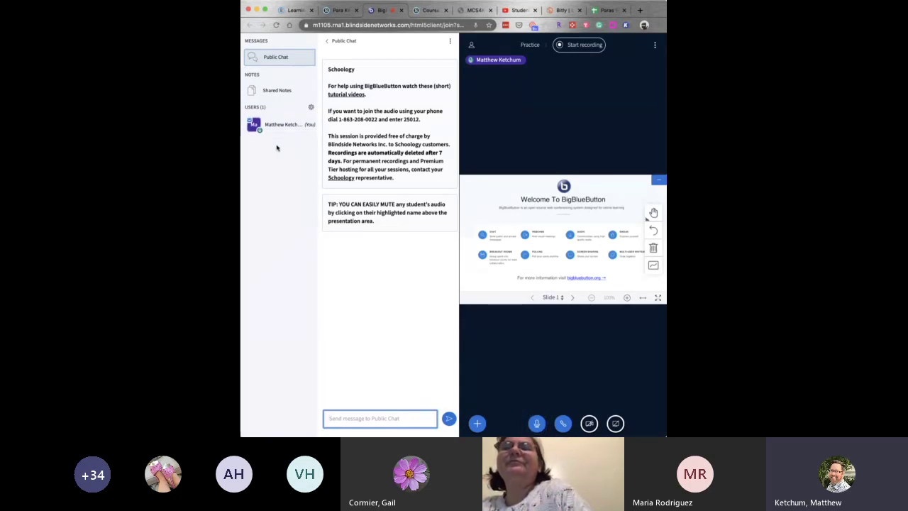
pyautogui.click(550, 112)
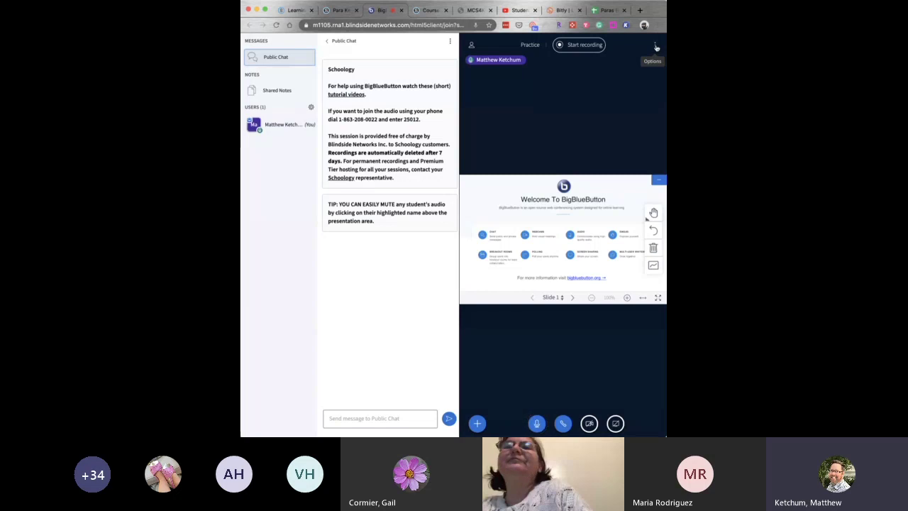
pyautogui.click(656, 47)
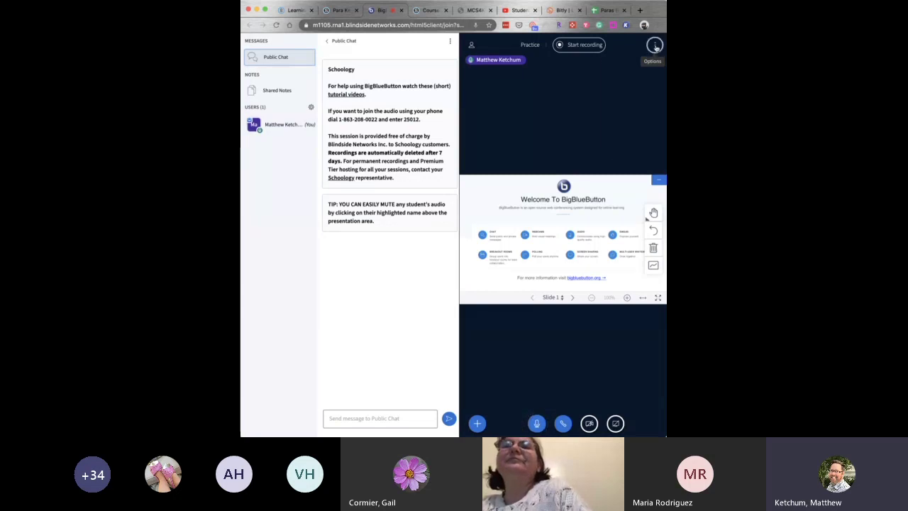
pyautogui.click(638, 76)
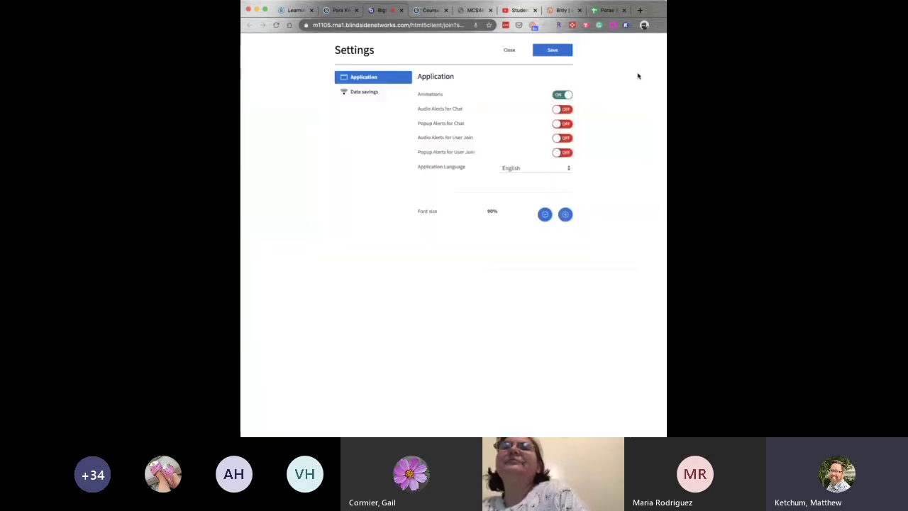
pyautogui.click(349, 95)
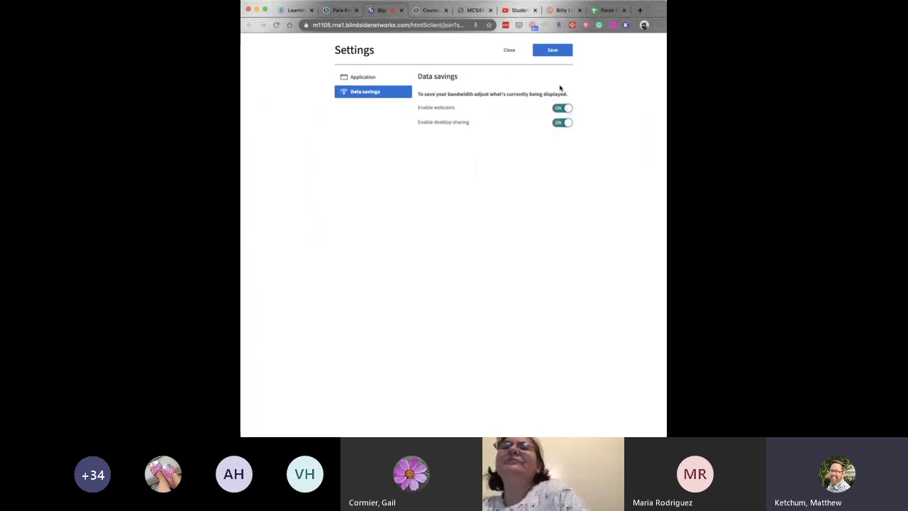
pyautogui.click(508, 51)
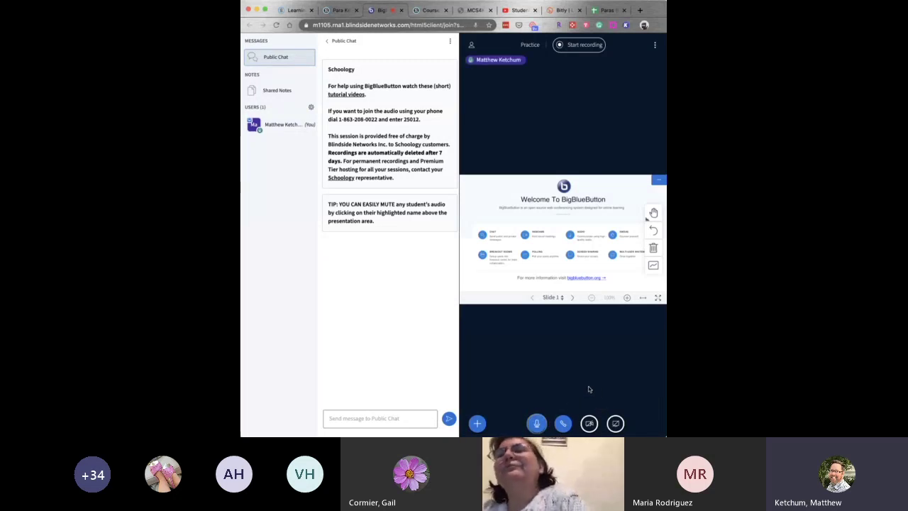
# Broadcast the teacher's webcam, stop it again, and return to the Schoology conferences page.
pyautogui.click(590, 424)
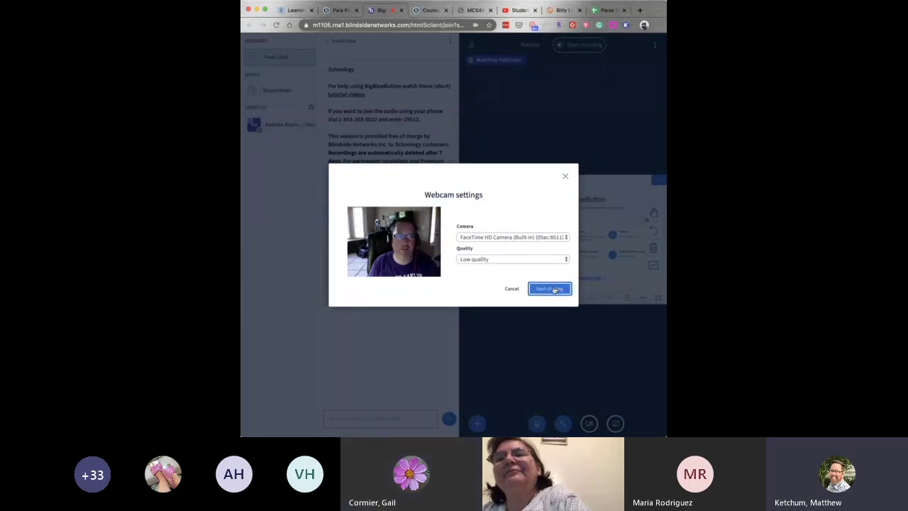
pyautogui.click(554, 288)
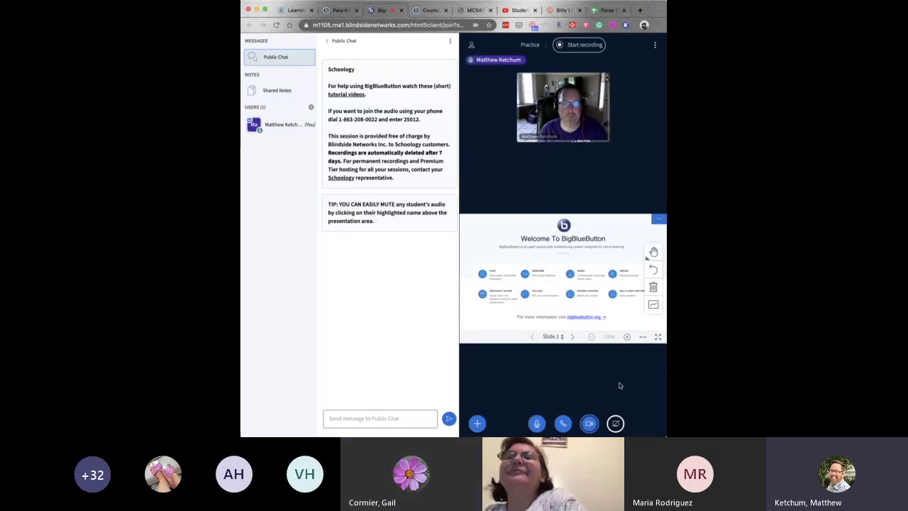
pyautogui.click(590, 424)
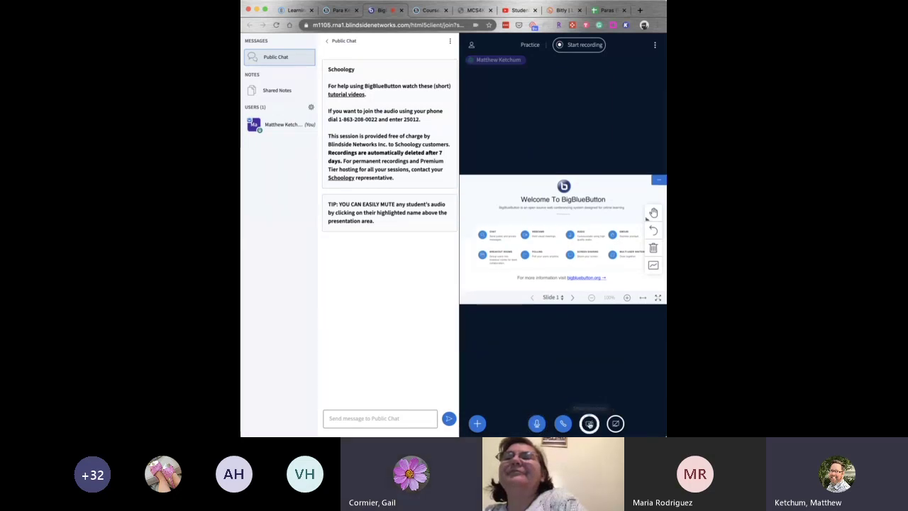
pyautogui.click(343, 12)
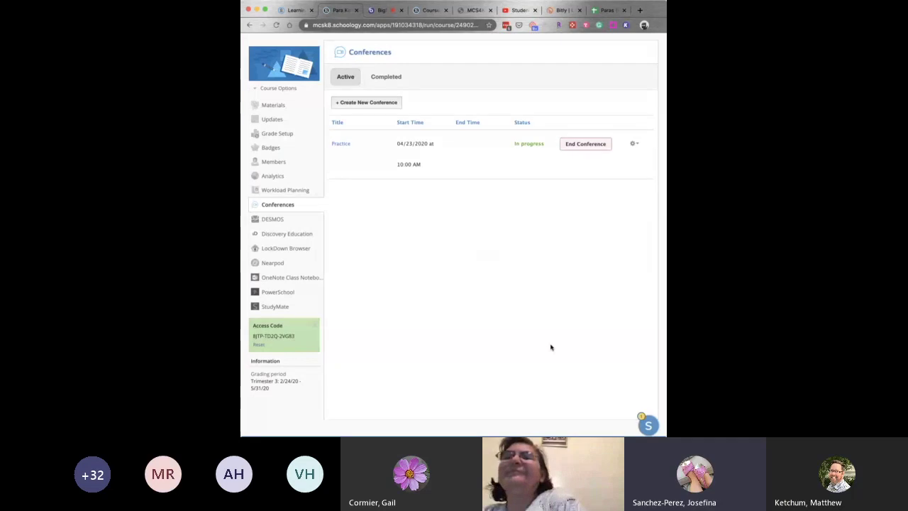
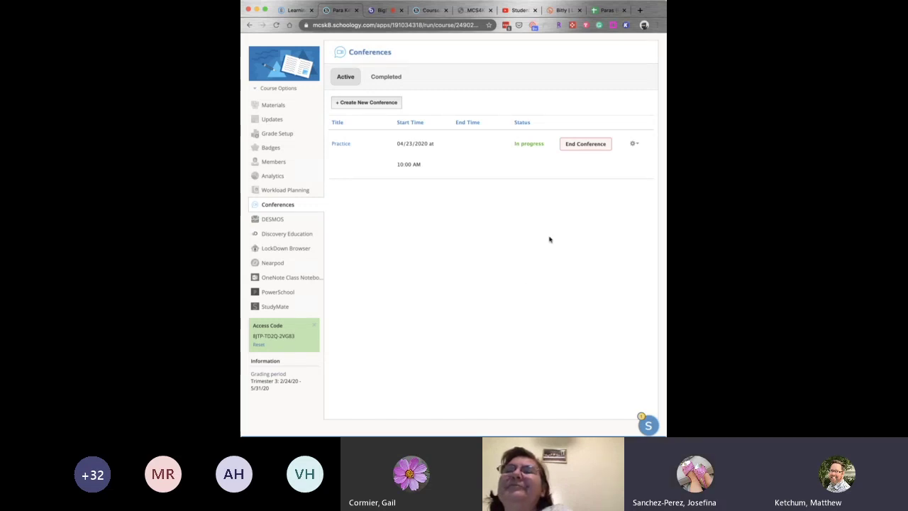
# Start the host's webcam in the Practice meeting so the live video shows above the welcome slide.
pyautogui.click(387, 10)
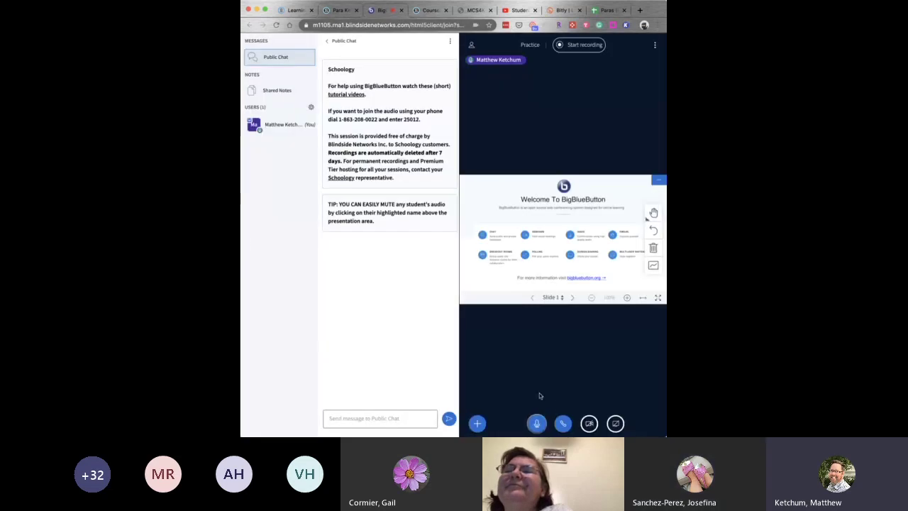
pyautogui.click(590, 425)
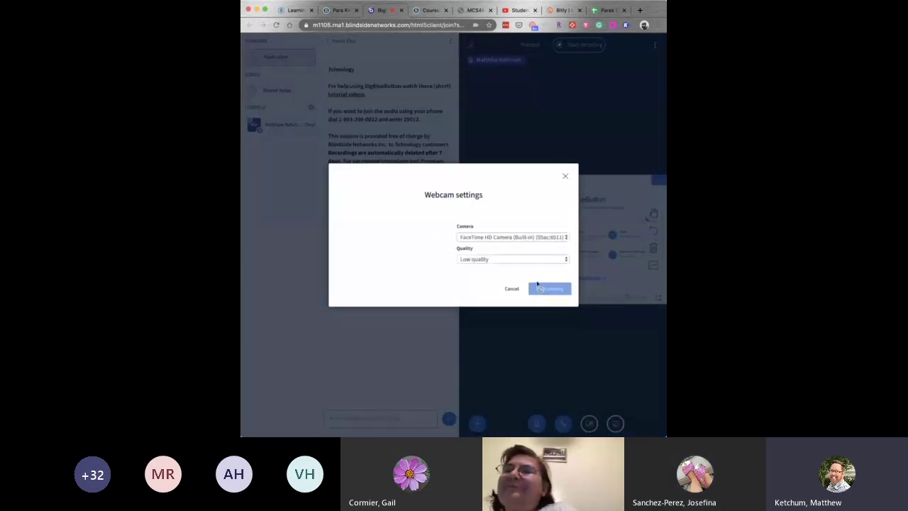
pyautogui.click(544, 290)
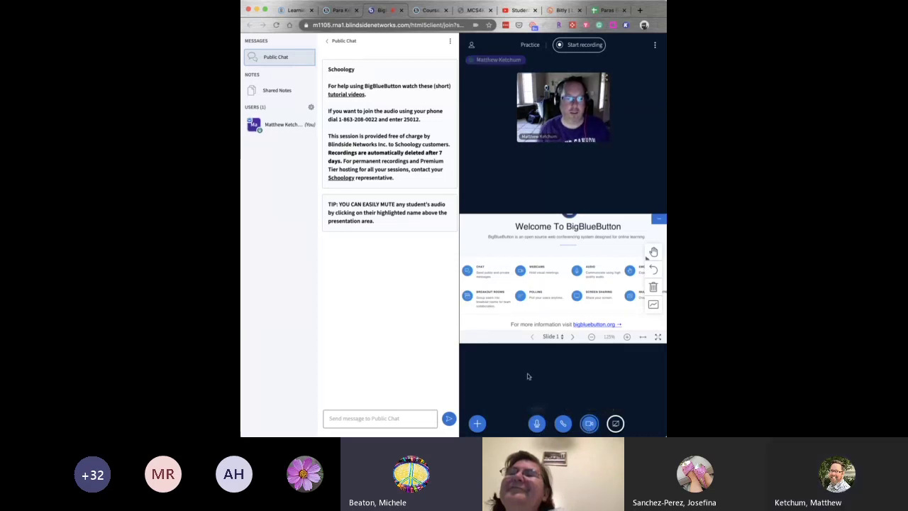
# Upload Student Steps to Join a Course.pdf as a new presentation from the Actions menu.
pyautogui.click(475, 423)
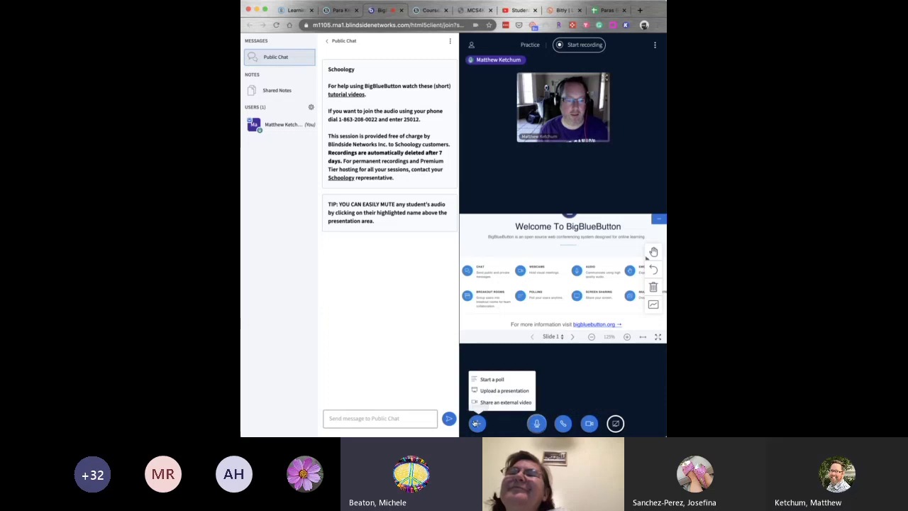
pyautogui.click(507, 393)
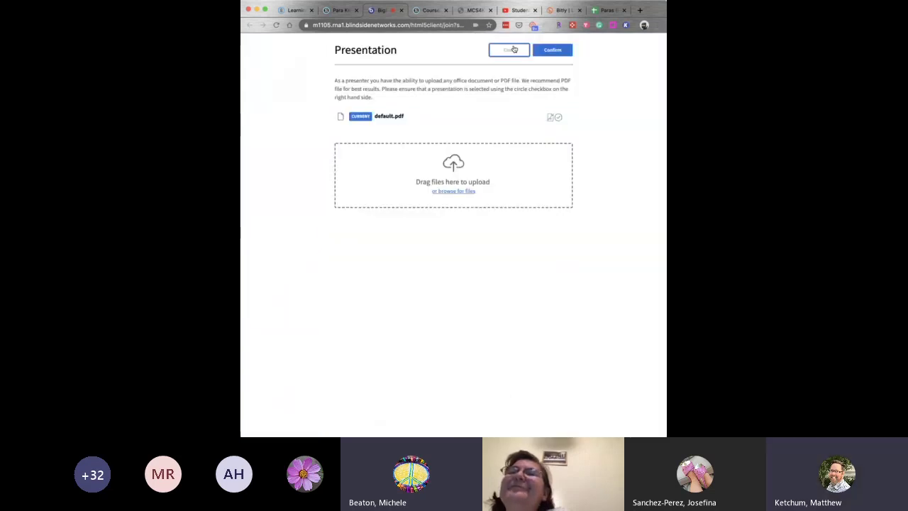
pyautogui.click(509, 50)
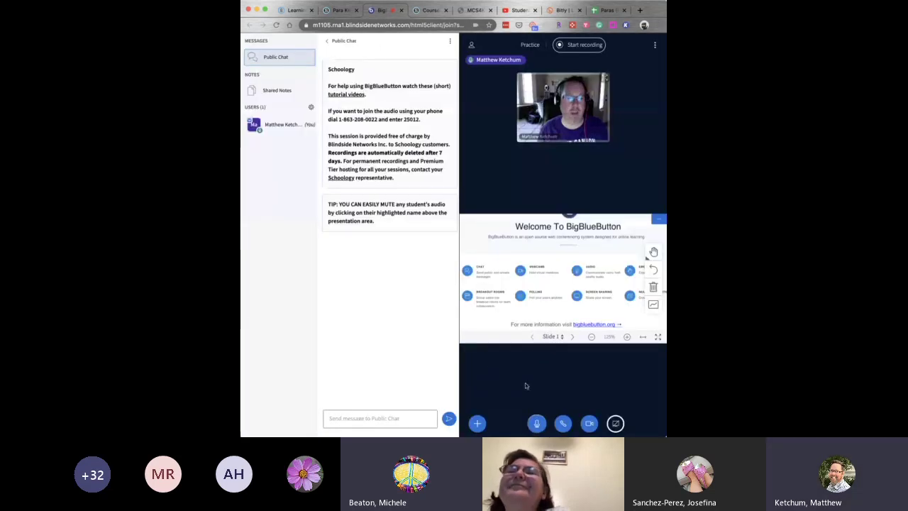
pyautogui.click(479, 422)
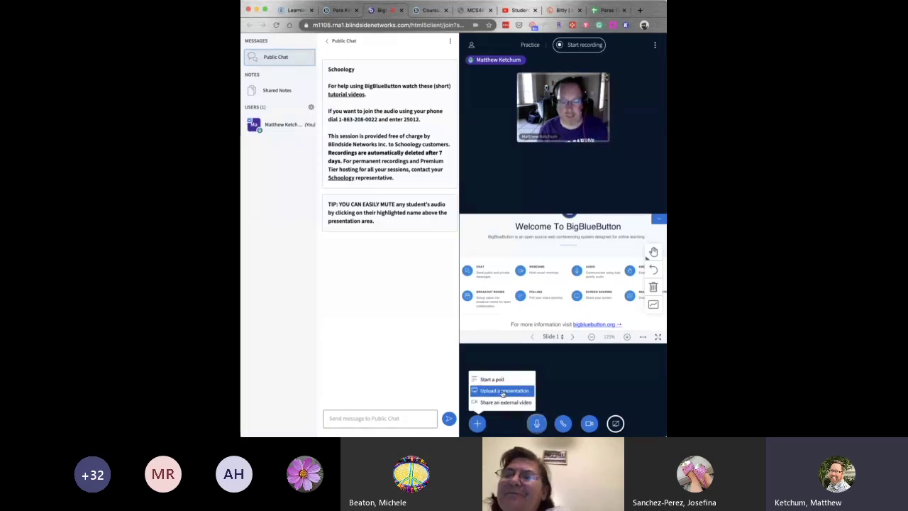
pyautogui.click(501, 391)
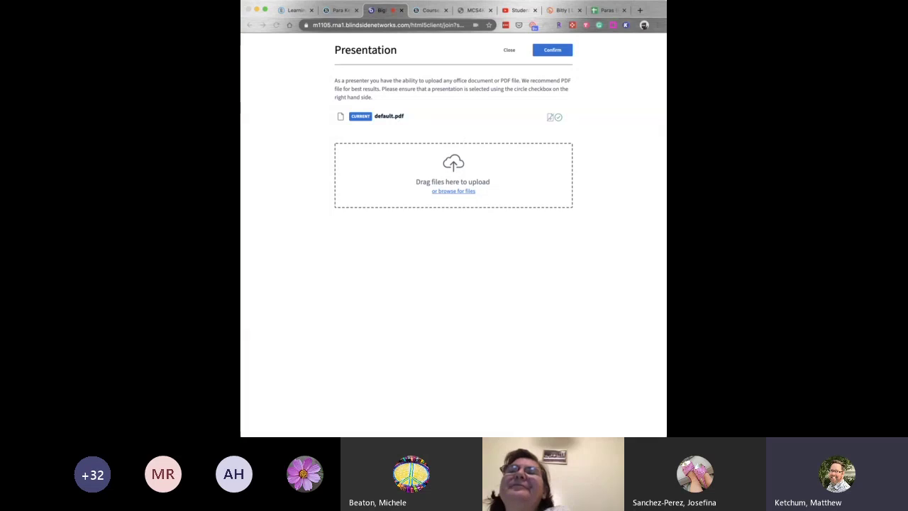
pyautogui.press('Return')
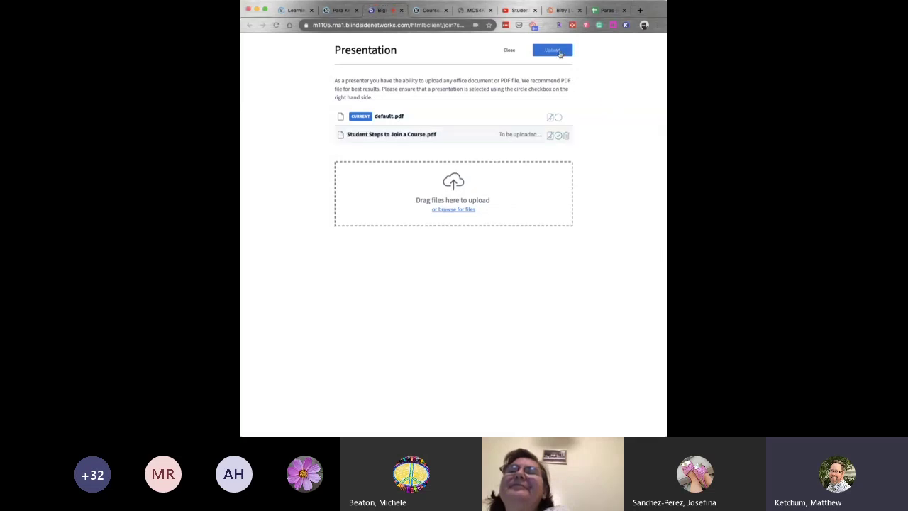
pyautogui.click(559, 52)
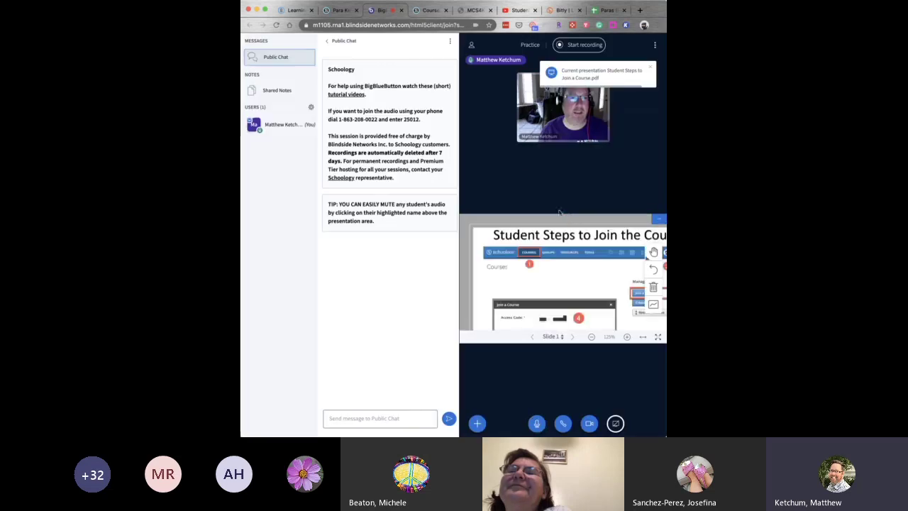
# Pan and zoom in on the Join a Course slide's title and steps, then zoom back out.
pyautogui.moveTo(596, 272); pyautogui.dragTo(552, 267)
pyautogui.scroll(3, 552, 267)
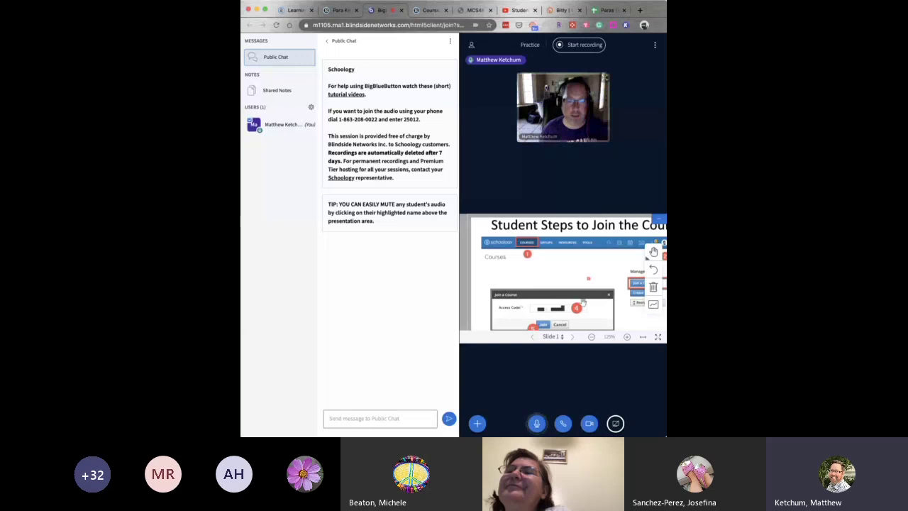
pyautogui.click(593, 338)
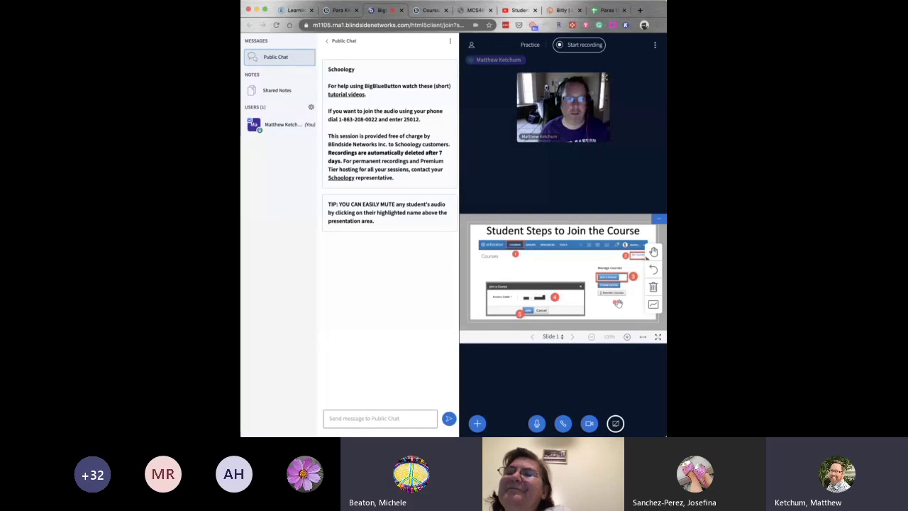
pyautogui.scroll(2, 618, 303)
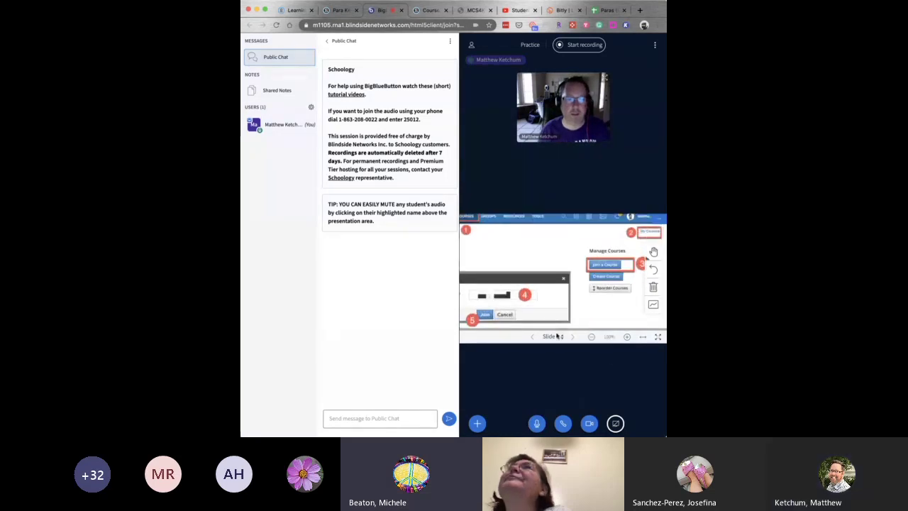
pyautogui.click(592, 337)
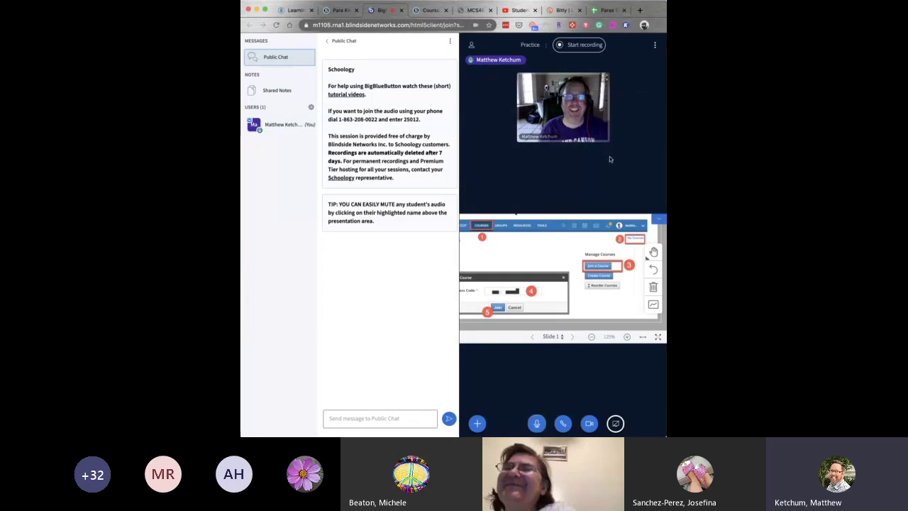
# View the webcam full screen, stop webcam sharing, and briefly check Schoology's Conferences list.
pyautogui.click(604, 79)
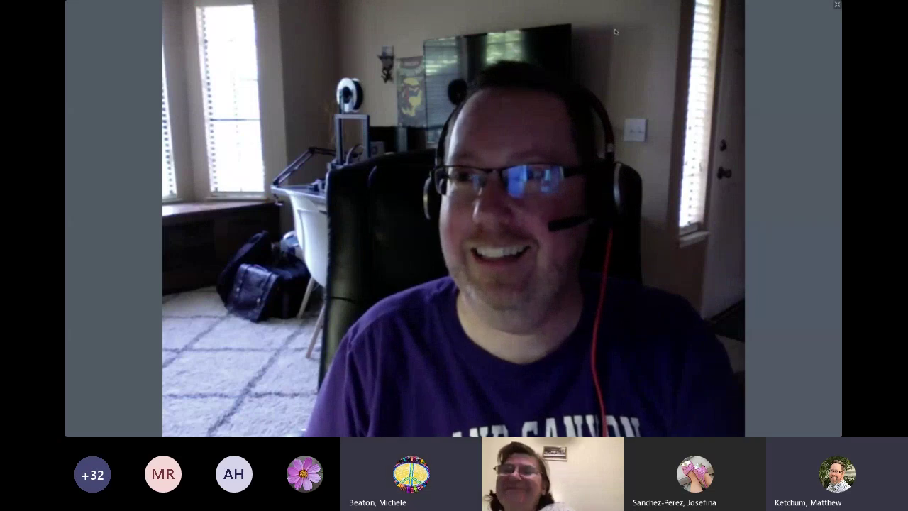
pyautogui.click(838, 7)
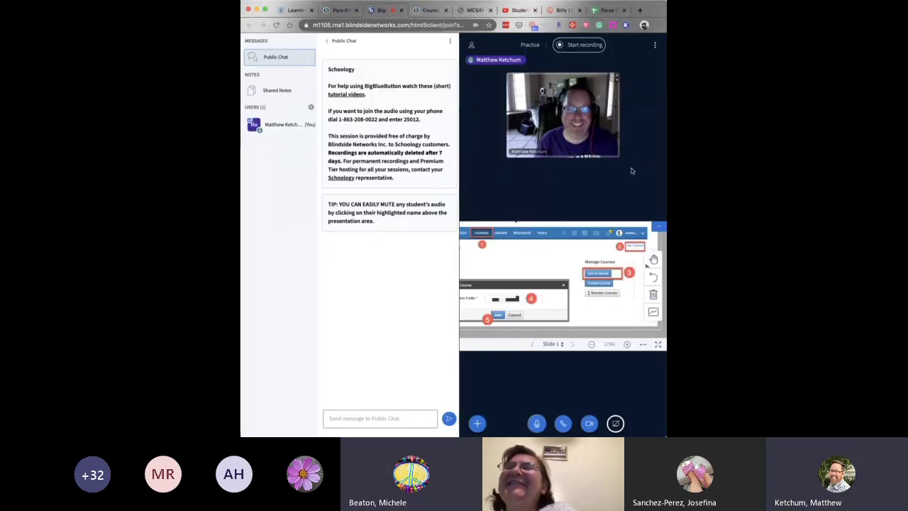
pyautogui.click(589, 423)
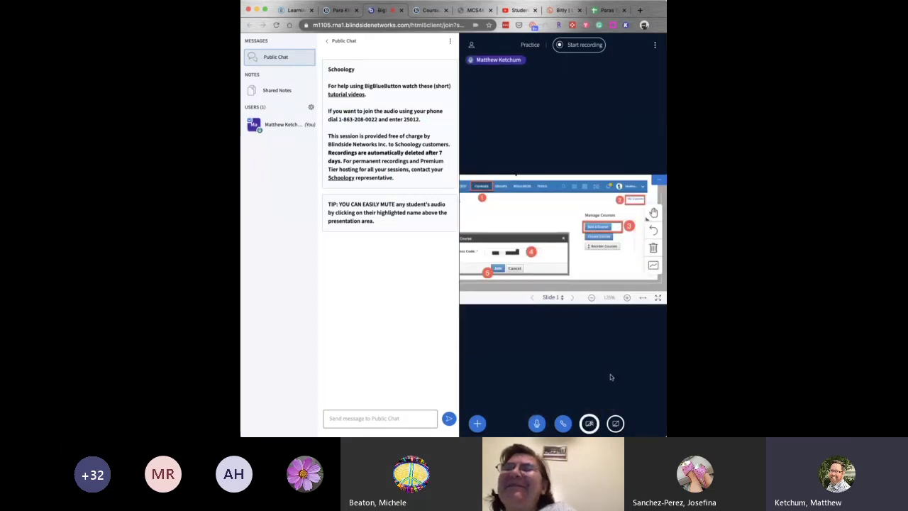
pyautogui.click(333, 10)
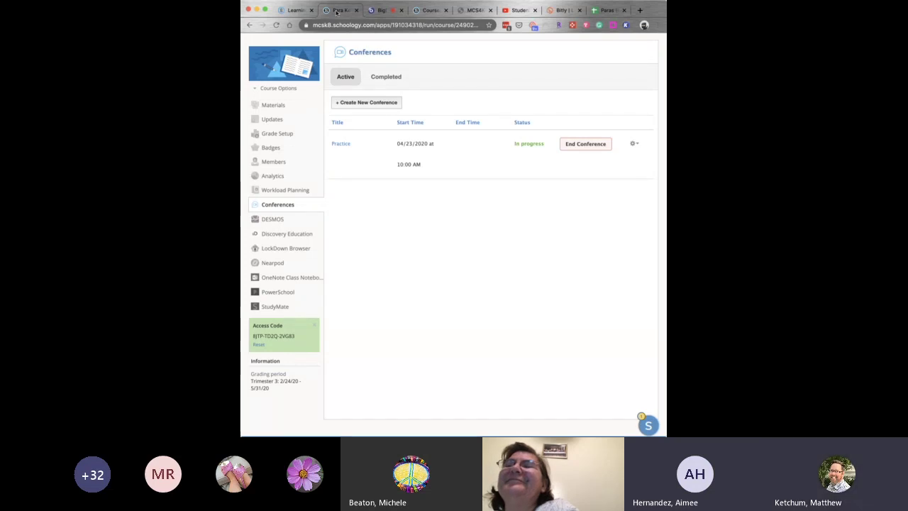
pyautogui.click(376, 10)
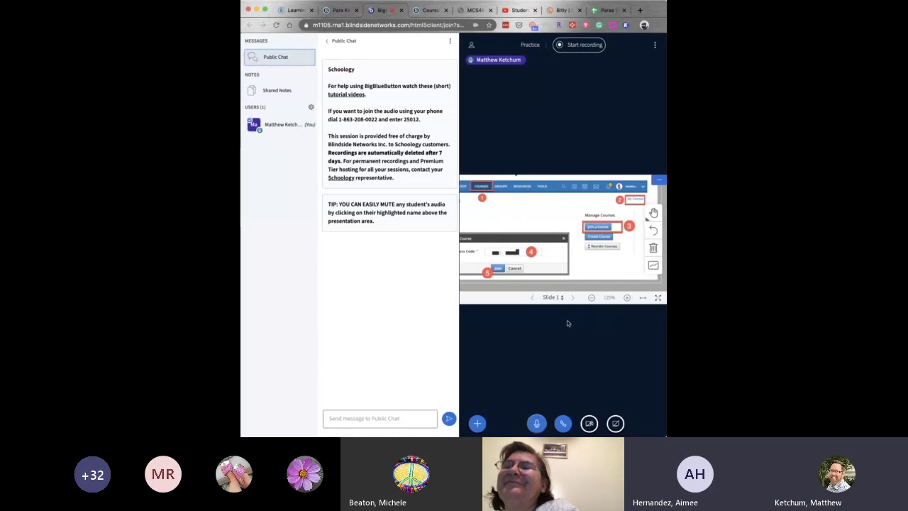
# Zoom into slide 1's Manage Courses and numbered Join steps.
pyautogui.scroll(1, 587, 253)
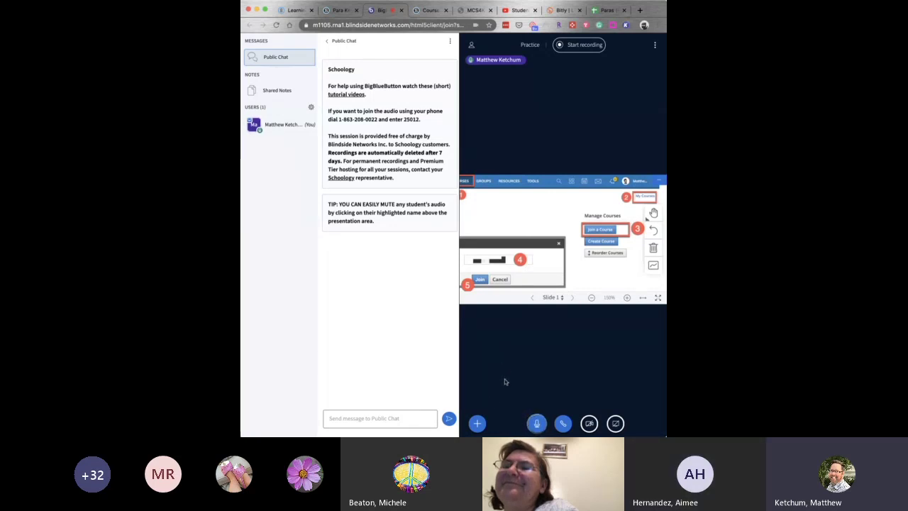
# Make default.pdf the current presentation again and advance to its blank slide 2.
pyautogui.click(478, 424)
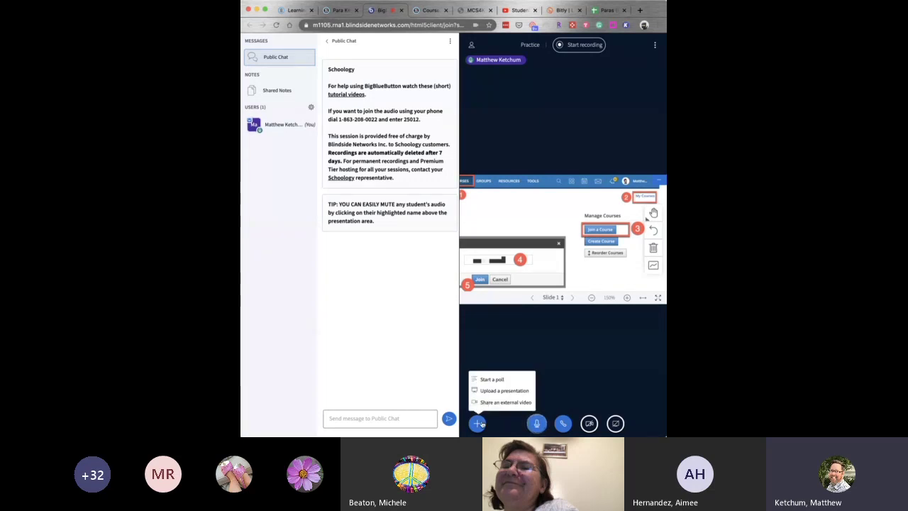
pyautogui.click(509, 396)
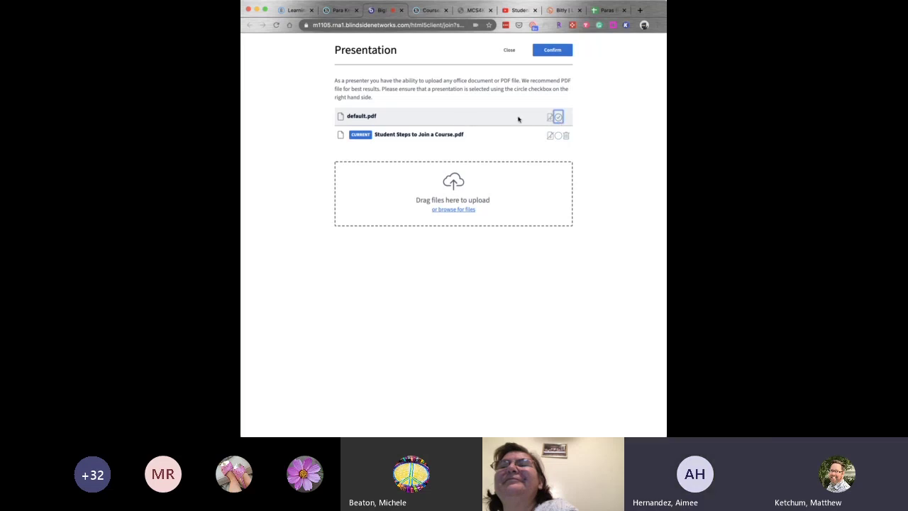
pyautogui.click(547, 51)
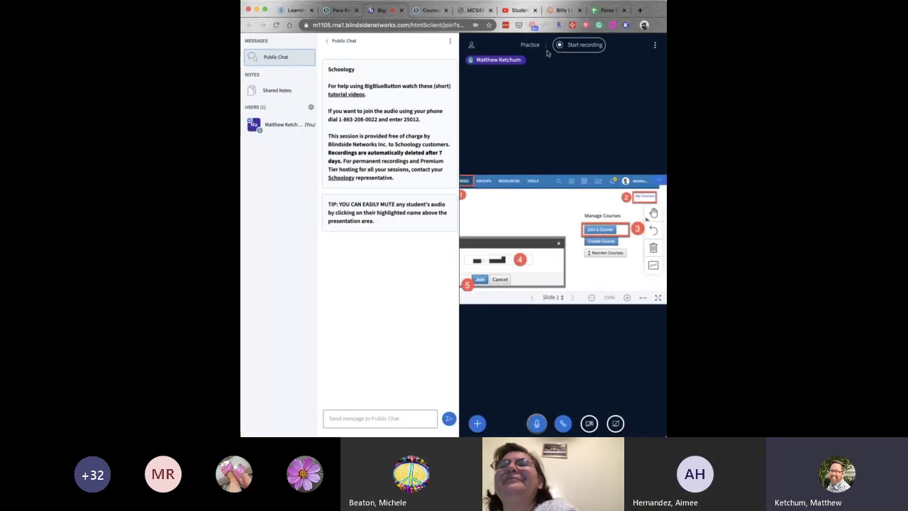
pyautogui.click(573, 298)
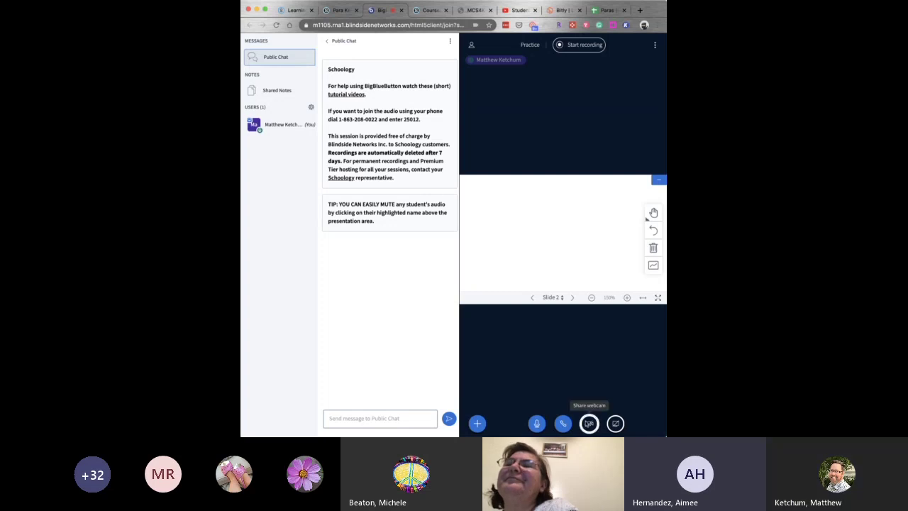
# Turn the webcam back on and select the red freehand pencil tool for the whiteboard.
pyautogui.click(589, 424)
pyautogui.click(552, 290)
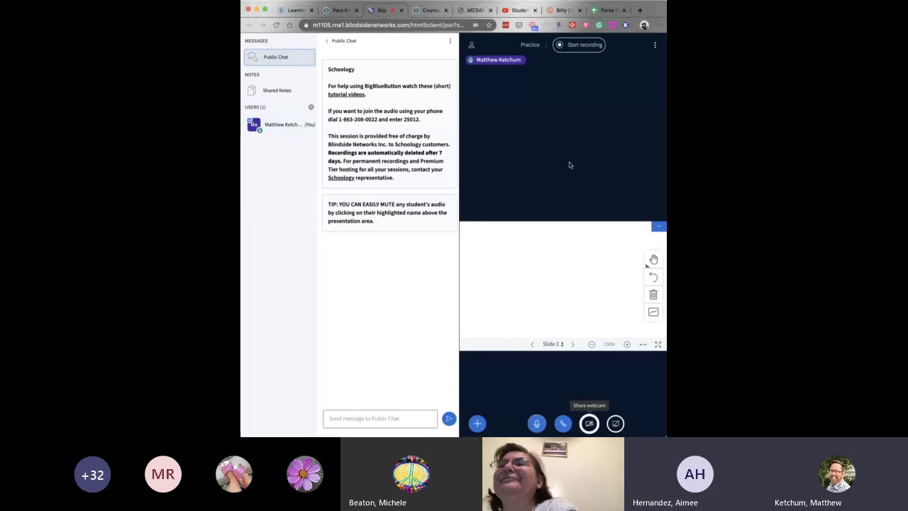
pyautogui.click(654, 261)
pyautogui.click(614, 258)
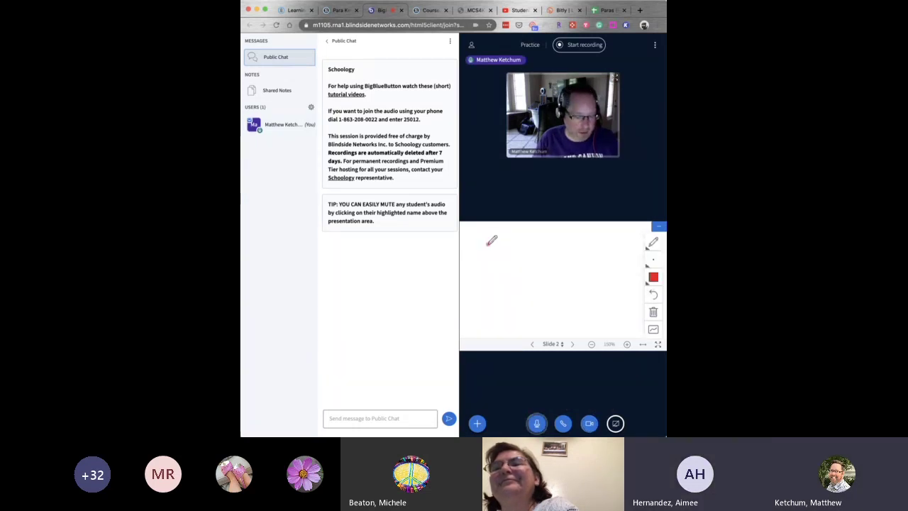
# Handwrite red '2+2=' on whiteboard slide 2, then turn off webcam sharing.
pyautogui.moveTo(490, 243)
pyautogui.mouseDown()
pyautogui.moveTo(502, 258)
pyautogui.moveTo(485, 271)
pyautogui.moveTo(505, 272)
pyautogui.mouseUp()
pyautogui.moveTo(516, 249)
pyautogui.mouseDown()
pyautogui.moveTo(525, 250)
pyautogui.moveTo(518, 272)
pyautogui.moveTo(523, 257)
pyautogui.moveTo(528, 277)
pyautogui.moveTo(562, 262)
pyautogui.moveTo(563, 275)
pyautogui.mouseUp()
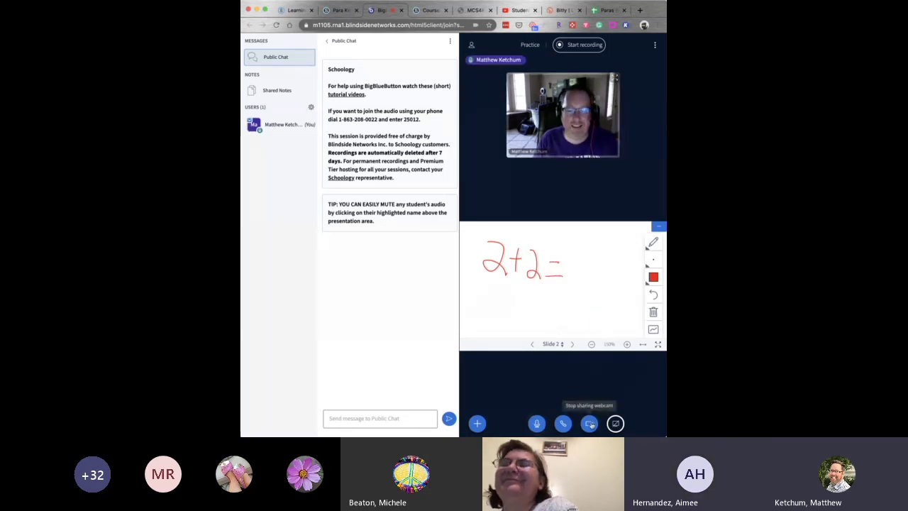
pyautogui.click(591, 425)
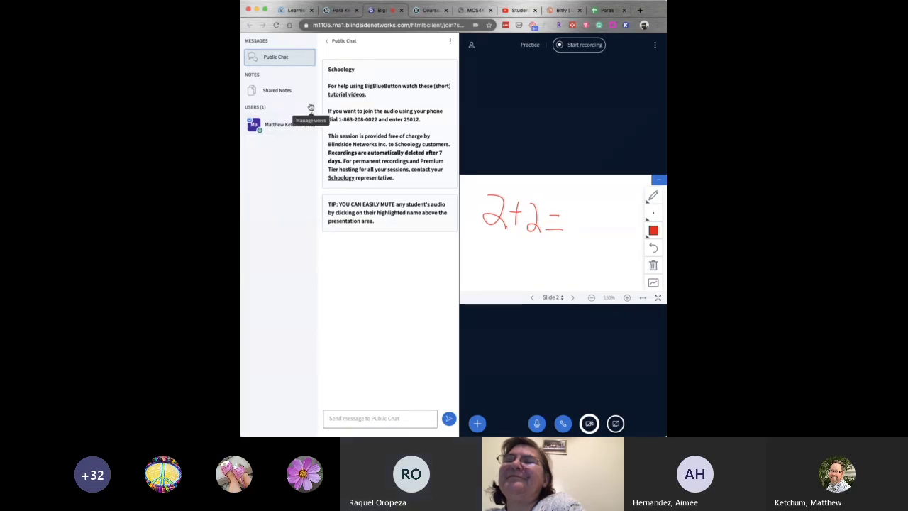
pyautogui.click(311, 106)
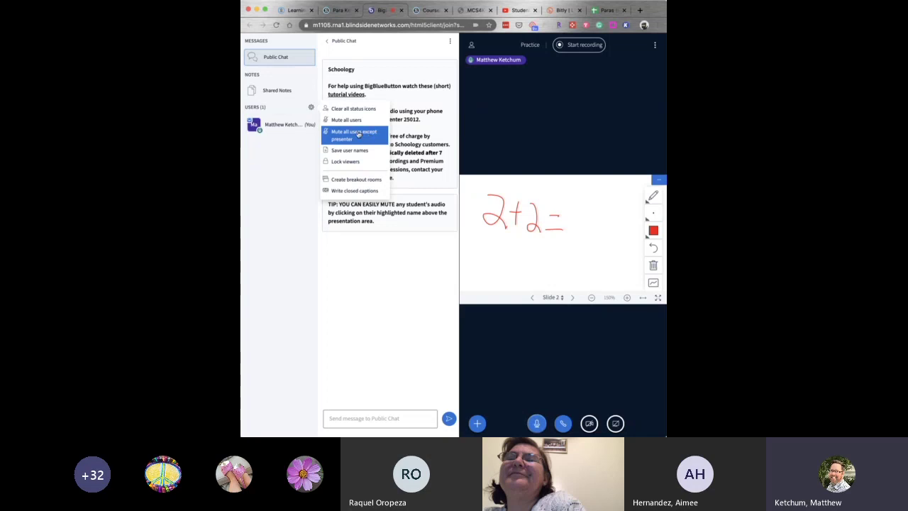
pyautogui.click(311, 111)
pyautogui.click(311, 110)
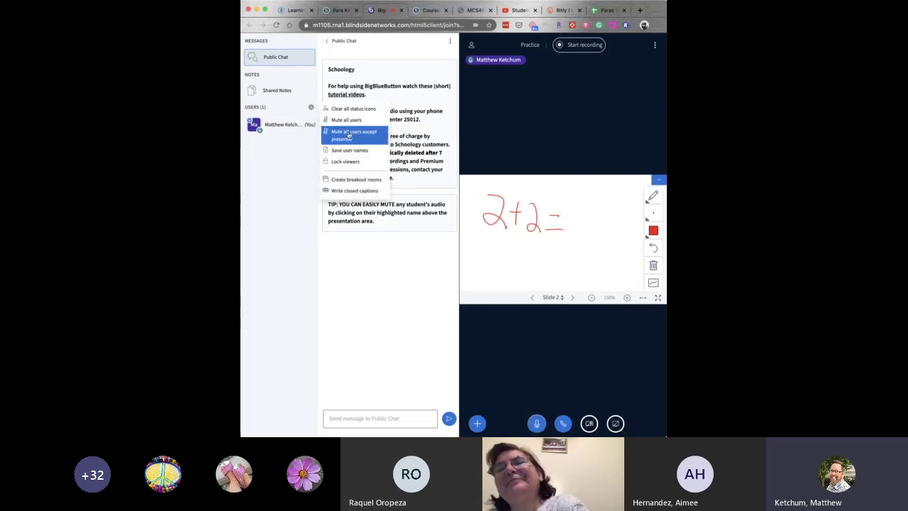
pyautogui.click(281, 154)
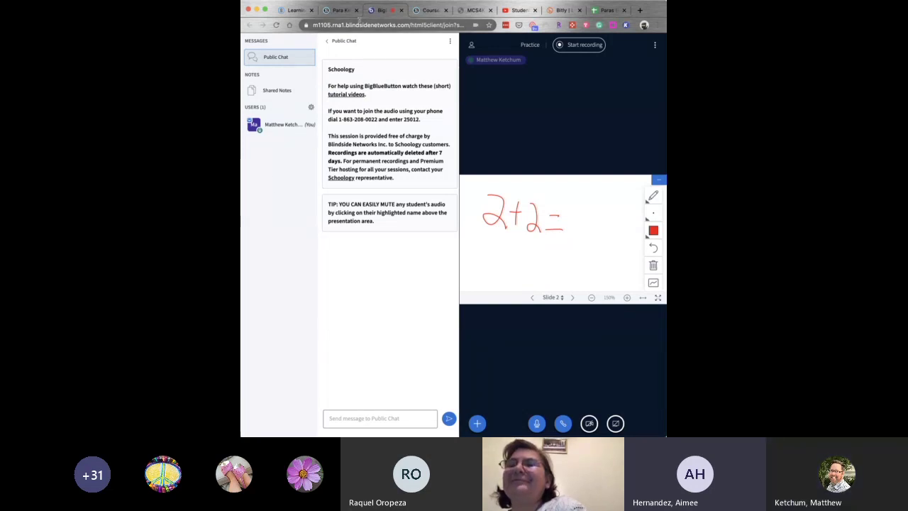
# From the Schoology Courses tab, enter 'te' in the address bar to load test.bigbluebutton.org.
pyautogui.click(394, 25)
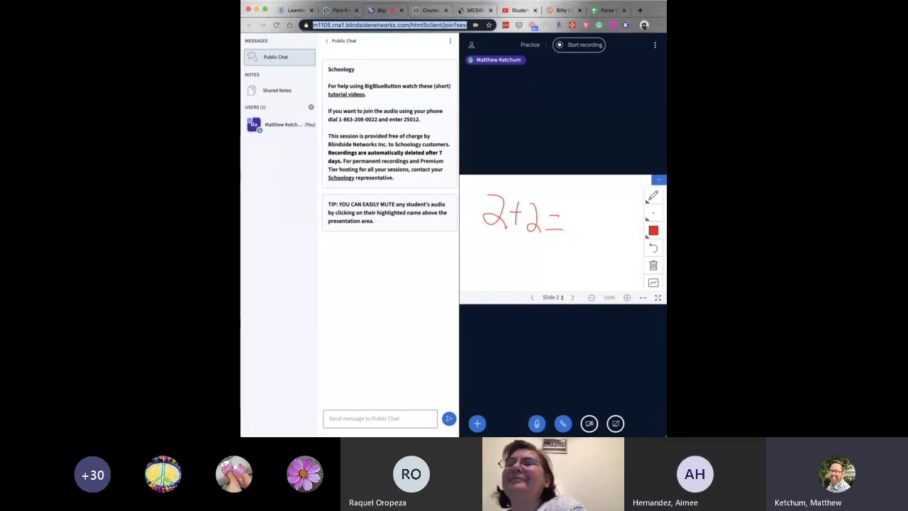
pyautogui.click(431, 9)
pyautogui.click(421, 26)
pyautogui.write('tes')
pyautogui.press('Return')
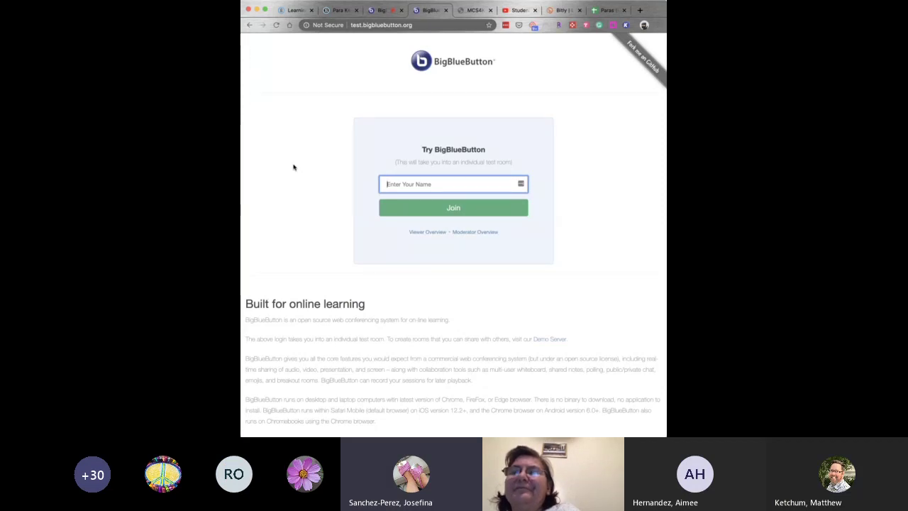
pyautogui.scroll(-1, 292, 168)
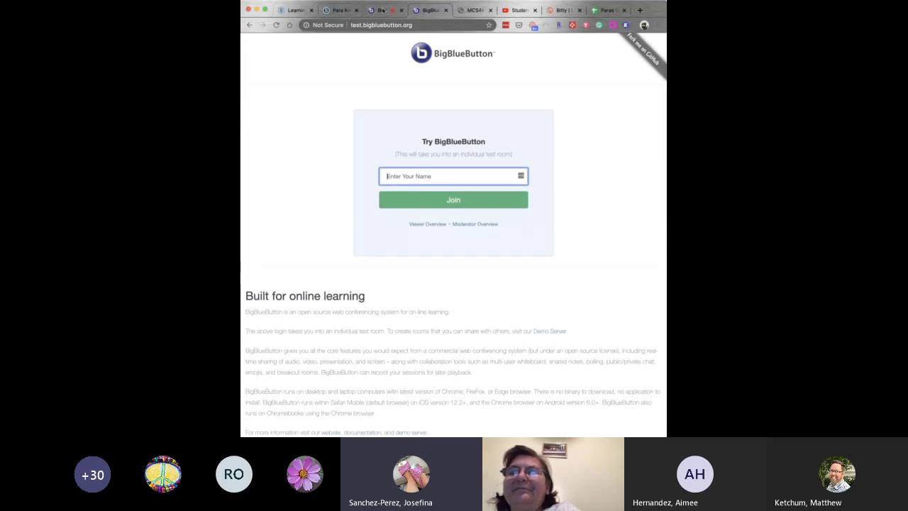
pyautogui.scroll(1, 345, 97)
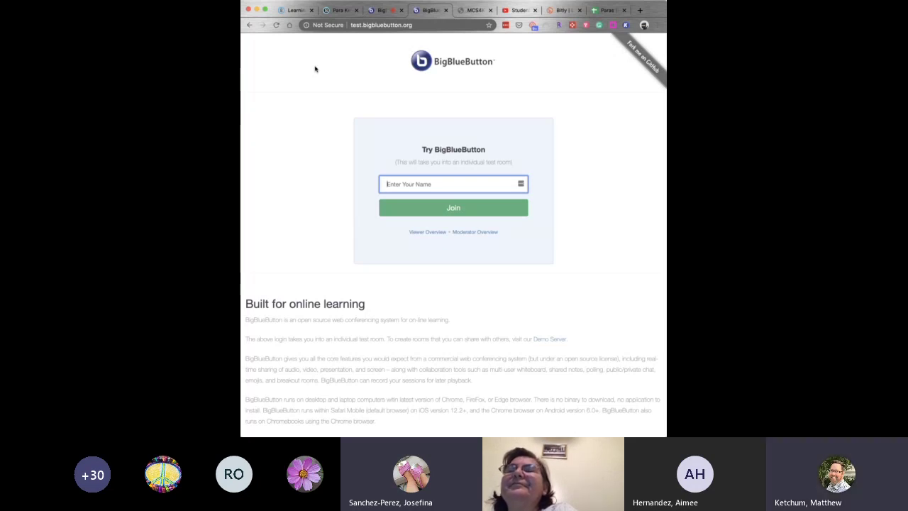
# Go from MCS4Kids Staff Resources to the teachers' distance learning page and scroll to Schoology courses 101–105.
pyautogui.click(469, 10)
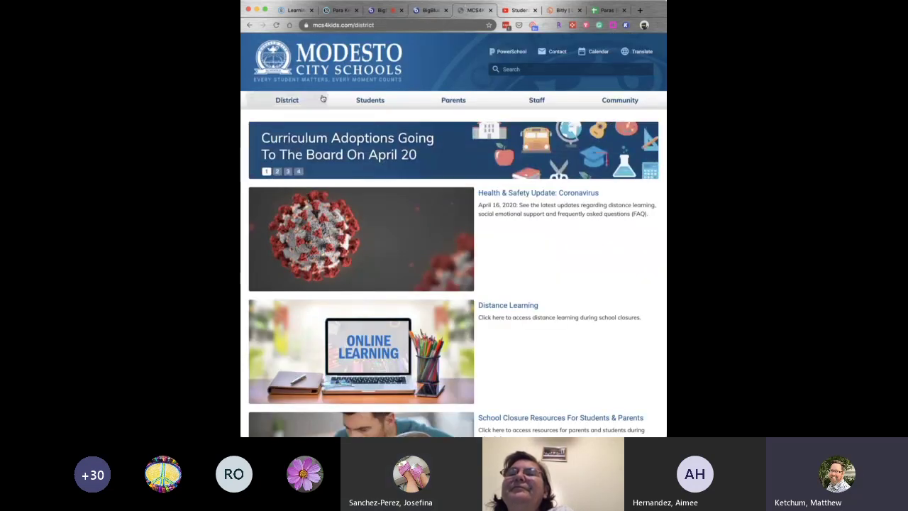
pyautogui.scroll(-2, 509, 164)
pyautogui.scroll(-8, 508, 164)
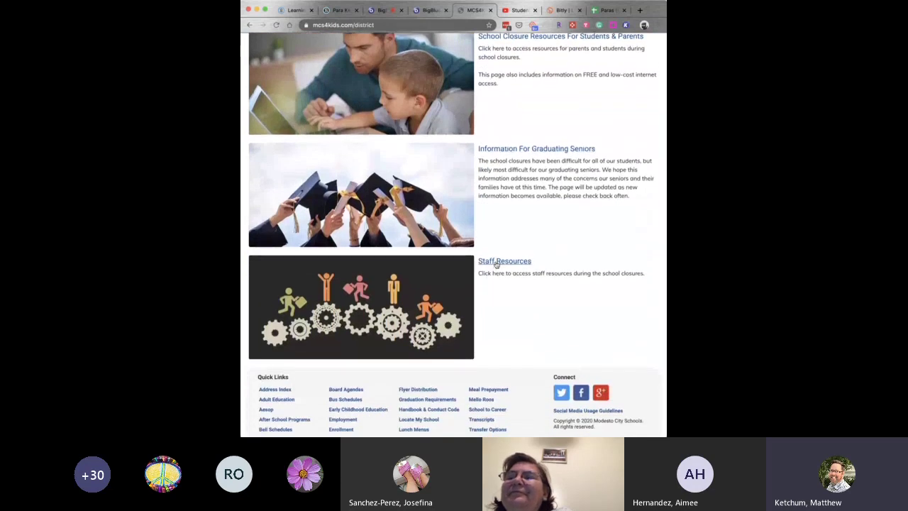
pyautogui.click(496, 263)
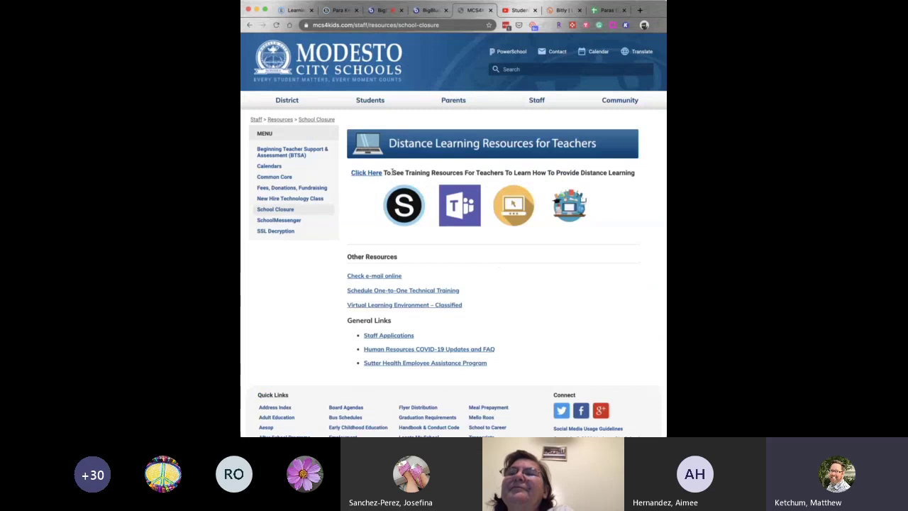
pyautogui.click(367, 175)
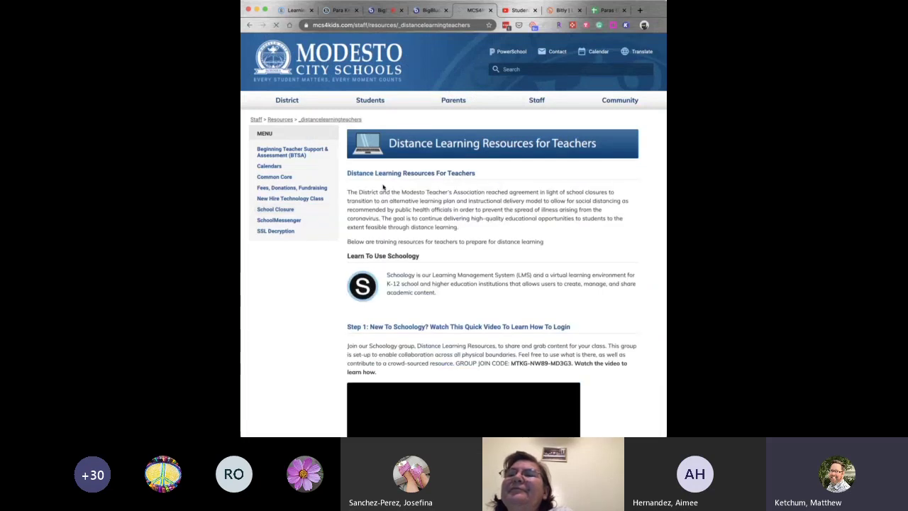
pyautogui.scroll(-2, 419, 251)
pyautogui.scroll(-7, 295, 254)
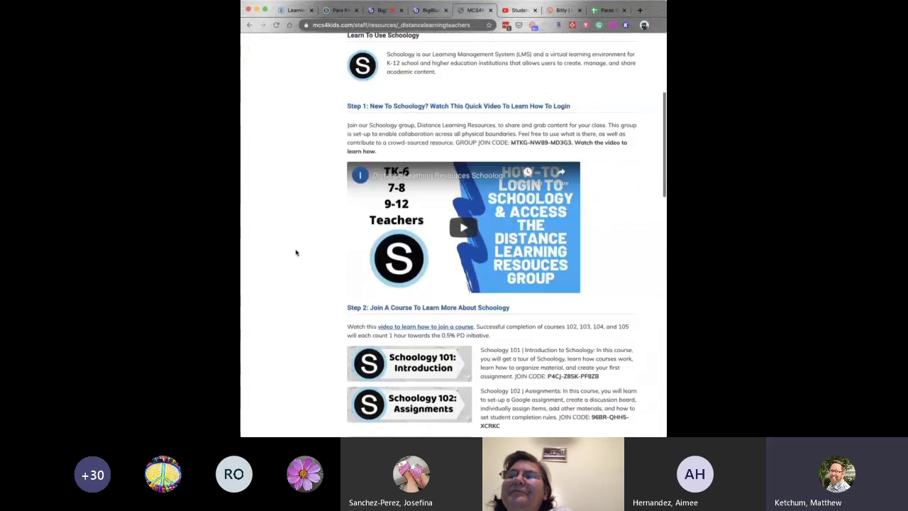
pyautogui.scroll(-3, 296, 252)
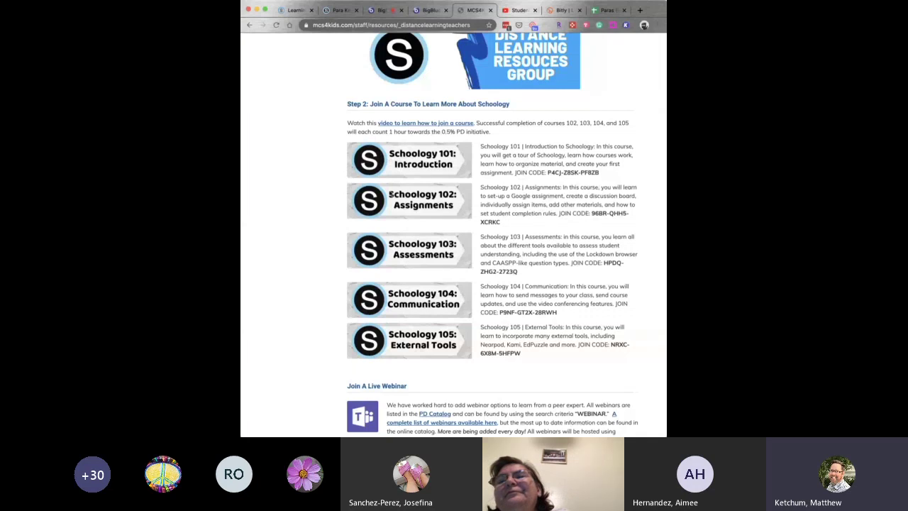
# Scroll down and back up the Schoology para course Section 1 Materials page.
pyautogui.scroll(-1, 325, 226)
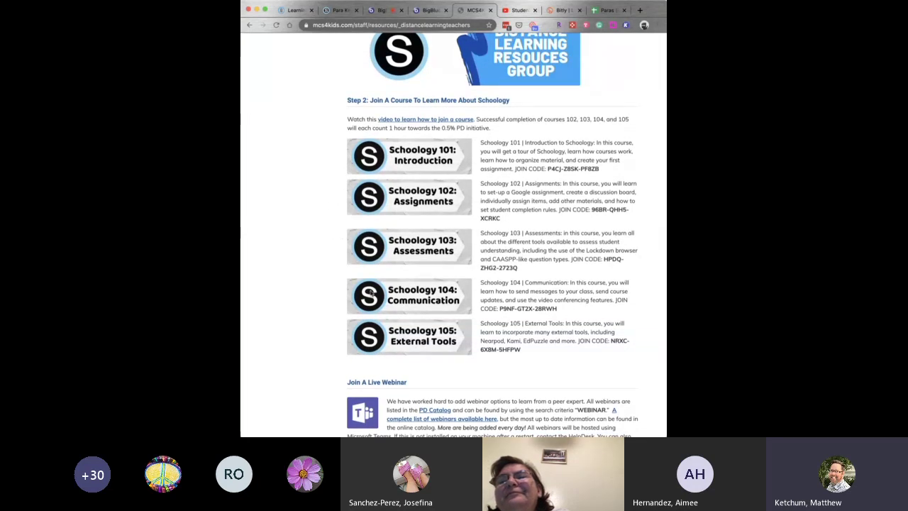
pyautogui.scroll(1, 316, 291)
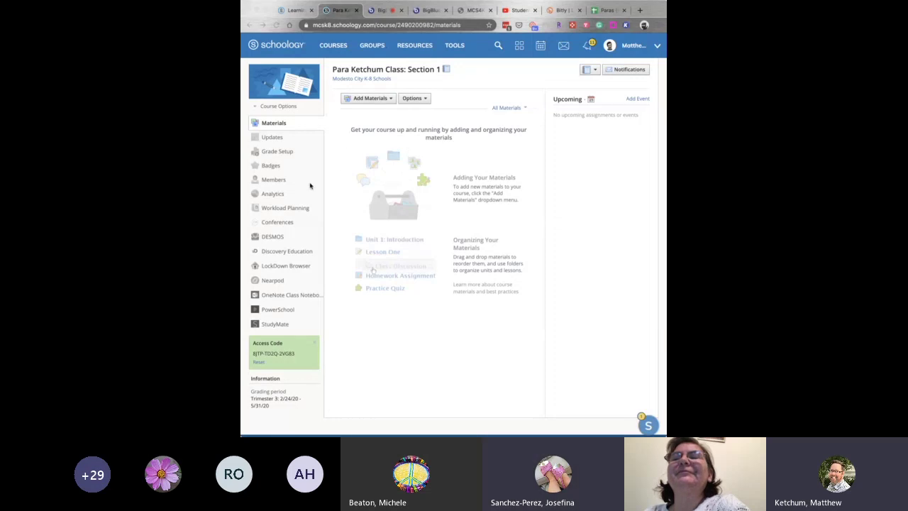
# From the course Members list, pick two Alberta Martone Elementary students, then cancel adding them.
pyautogui.click(273, 180)
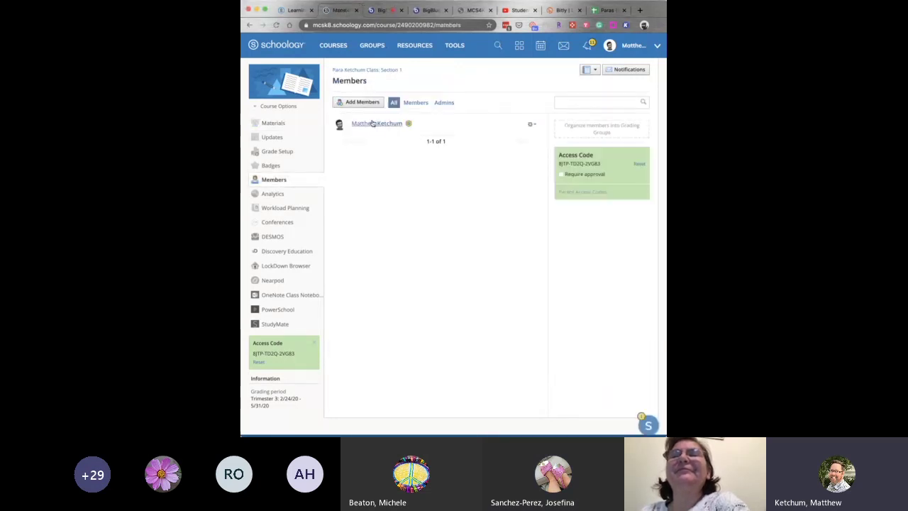
pyautogui.click(359, 103)
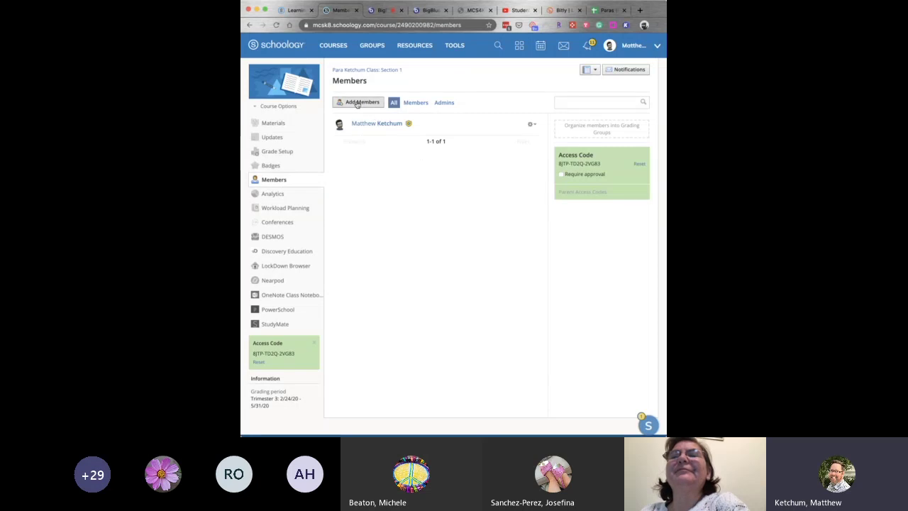
pyautogui.click(560, 115)
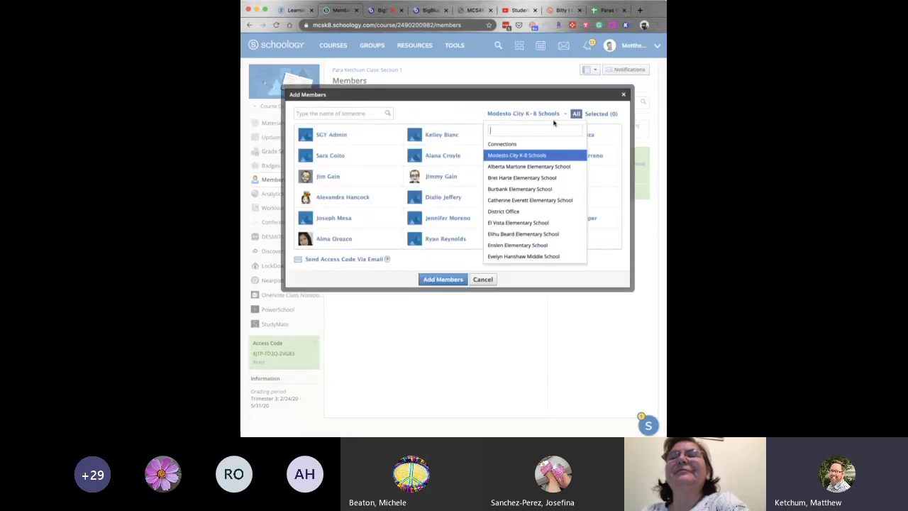
pyautogui.click(536, 163)
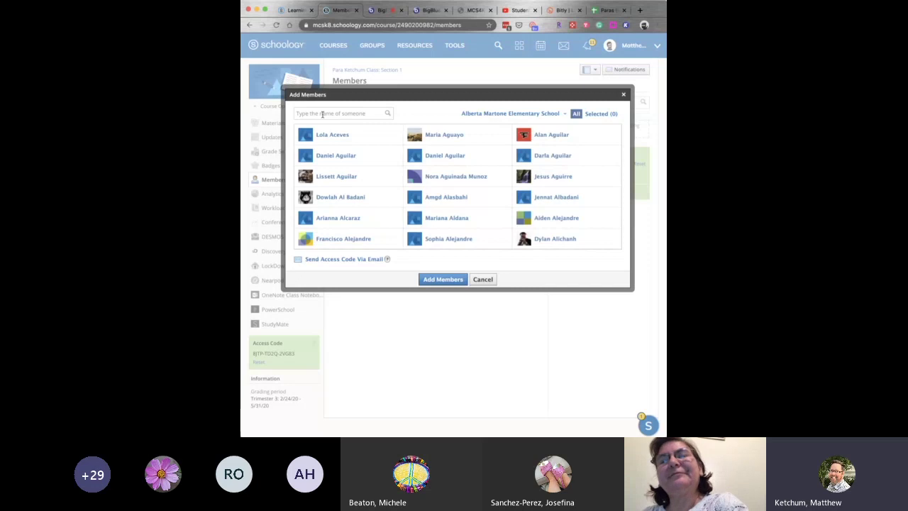
pyautogui.click(378, 157)
pyautogui.click(384, 180)
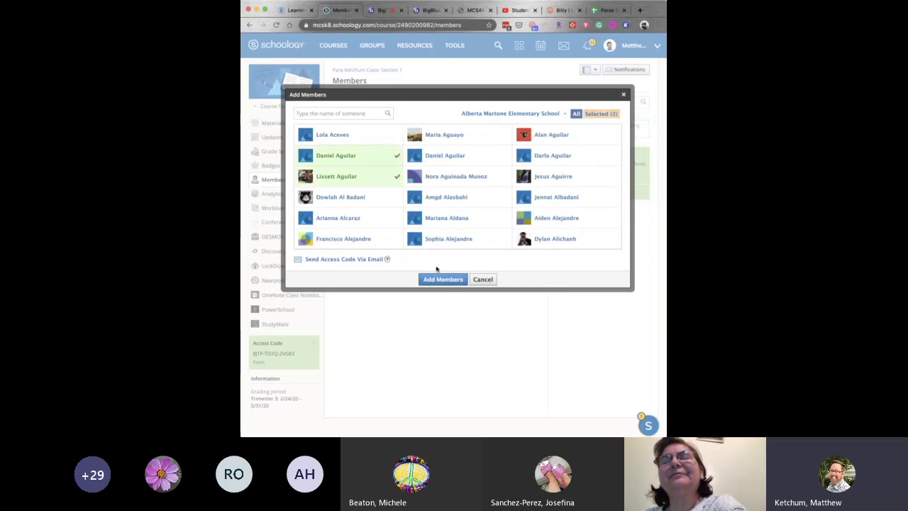
pyautogui.click(489, 280)
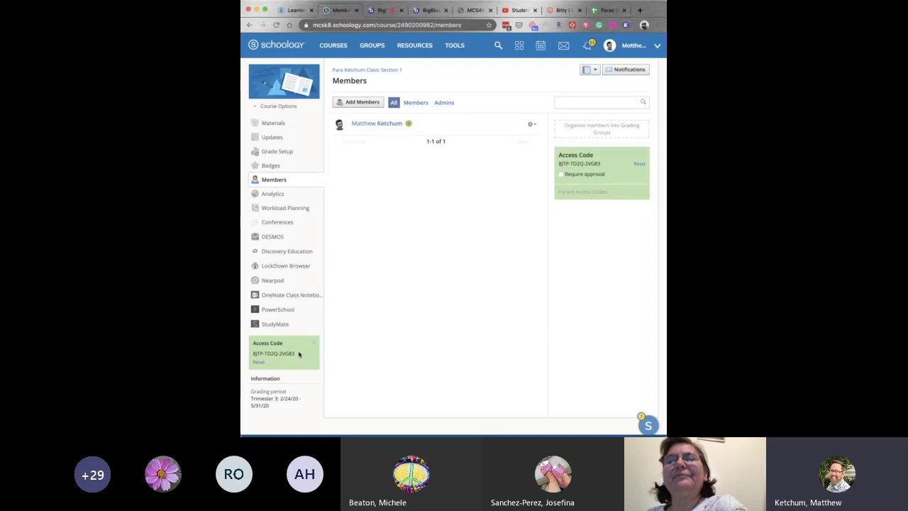
# Select the course access code text in the Members sidebar.
pyautogui.moveTo(299, 355); pyautogui.dragTo(249, 353)
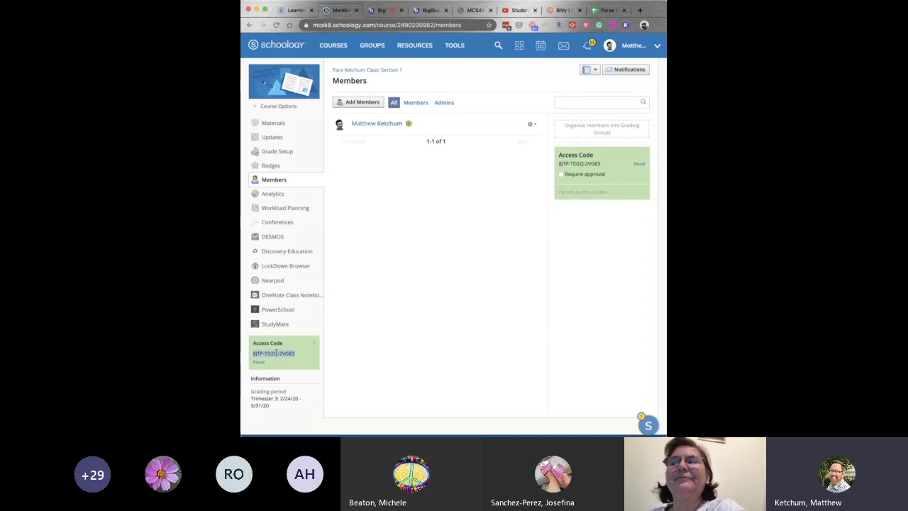
pyautogui.click(315, 356)
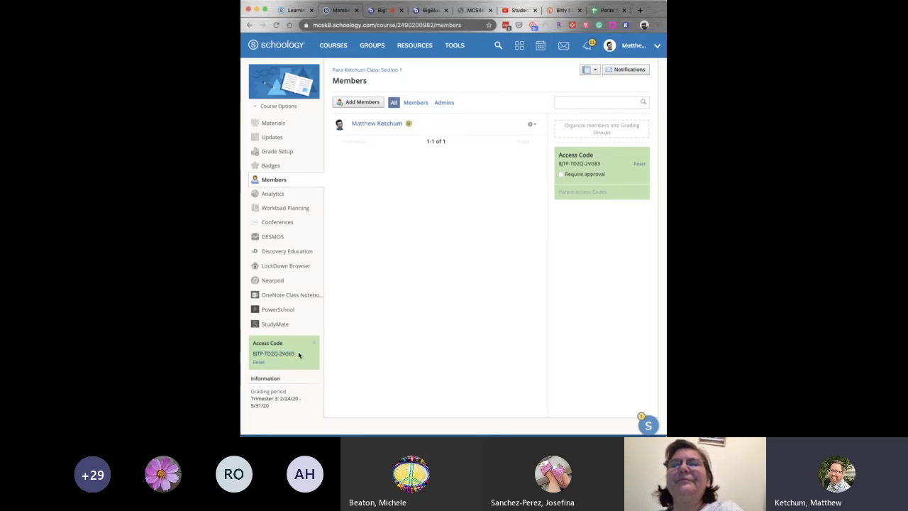
pyautogui.moveTo(299, 355); pyautogui.dragTo(252, 353)
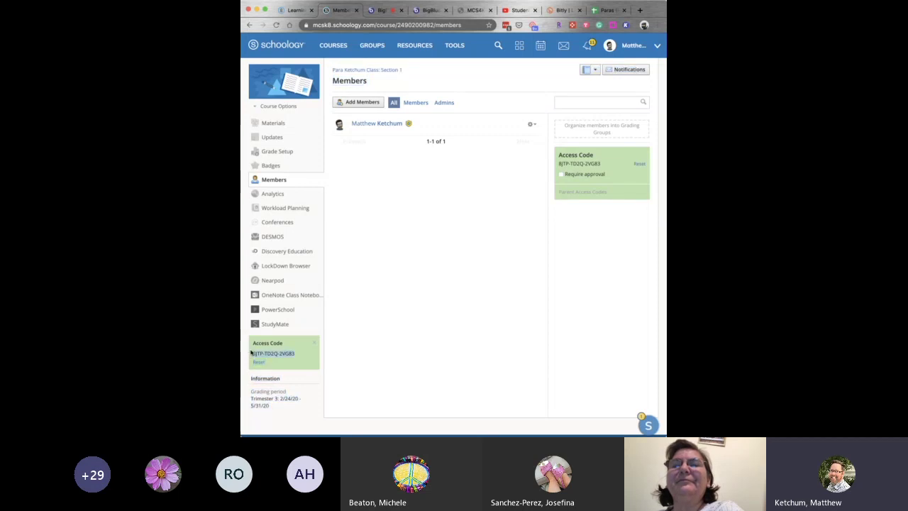
pyautogui.click(342, 45)
pyautogui.click(633, 70)
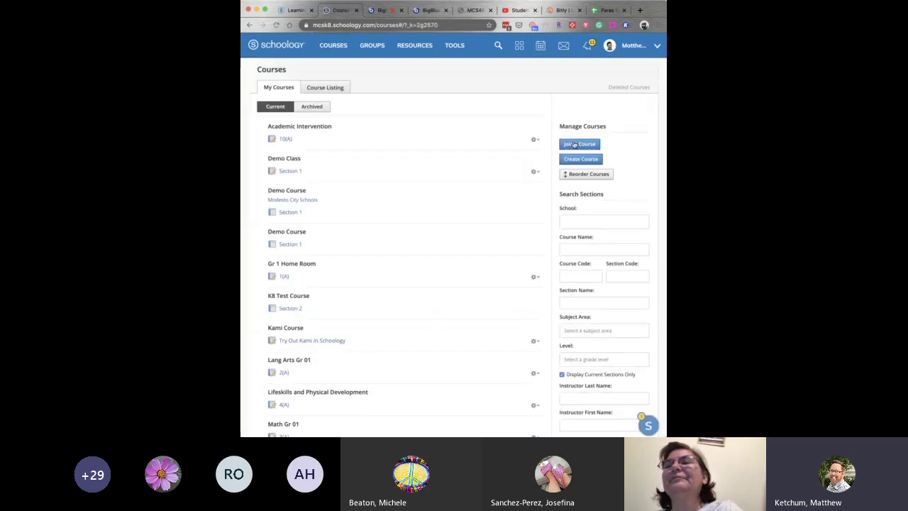
pyautogui.click(332, 45)
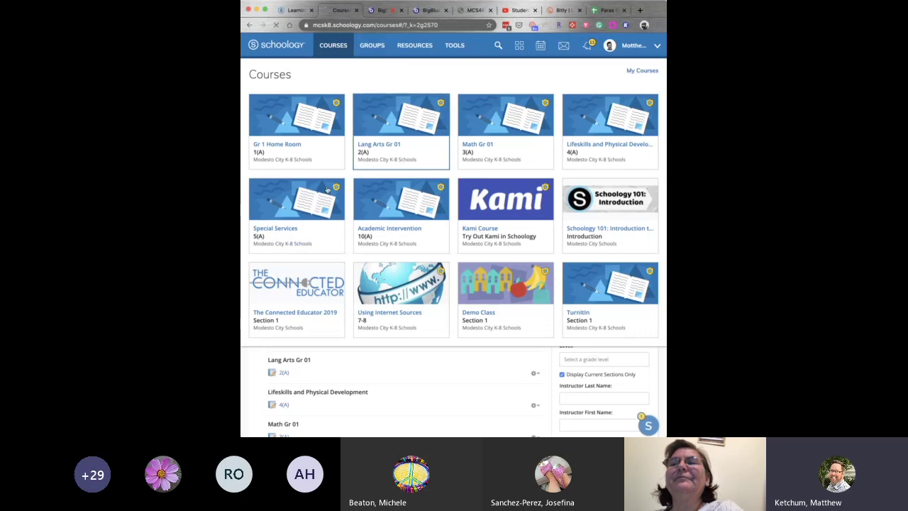
pyautogui.click(645, 72)
pyautogui.scroll(-2, 350, 285)
pyautogui.scroll(-3, 350, 284)
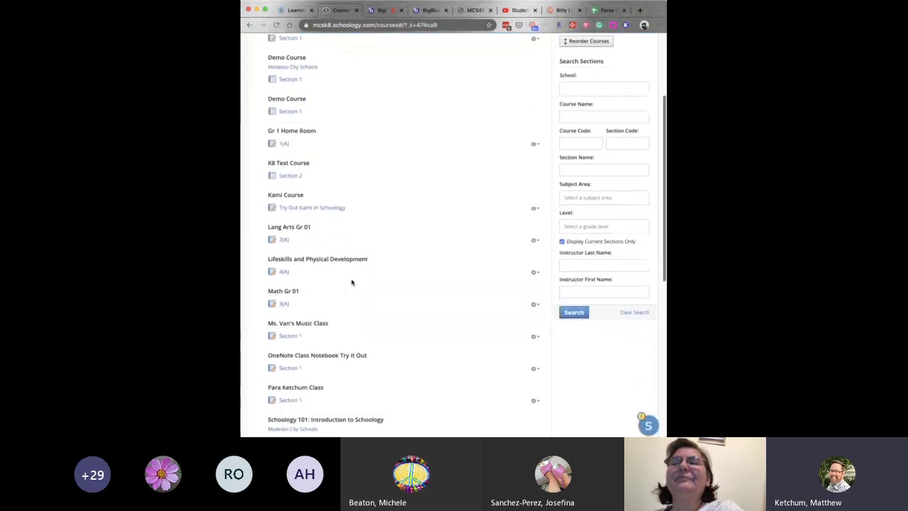
pyautogui.click(297, 382)
pyautogui.click(276, 180)
pyautogui.click(350, 103)
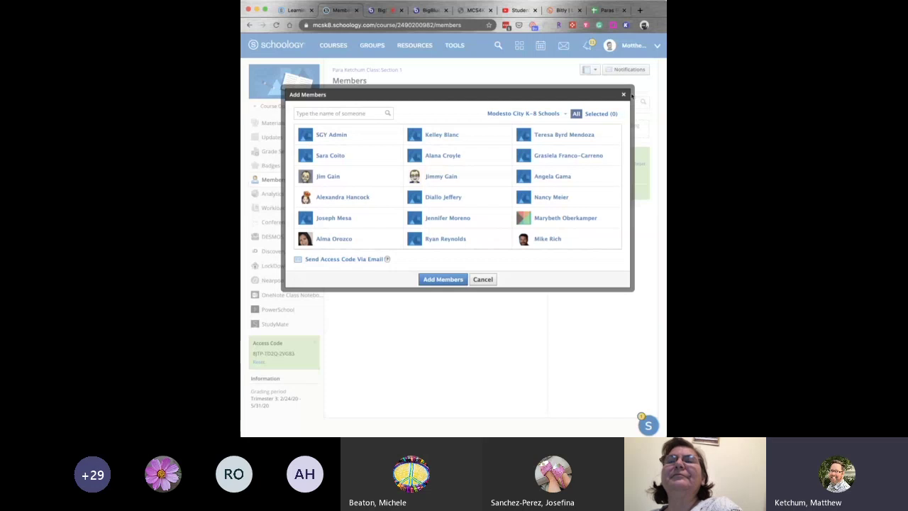
pyautogui.click(624, 94)
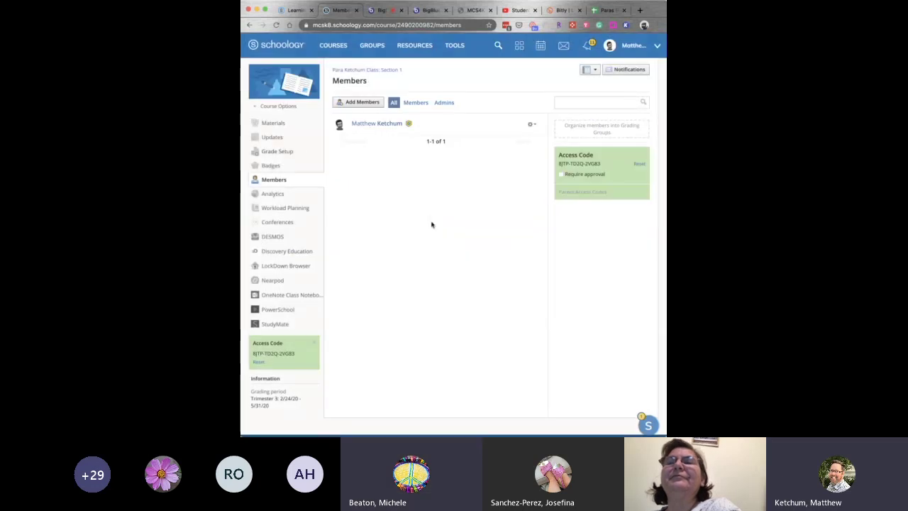
# Return to the Para Ketchum Class Materials page, then switch to the BigBlueButton session tab.
pyautogui.click(274, 123)
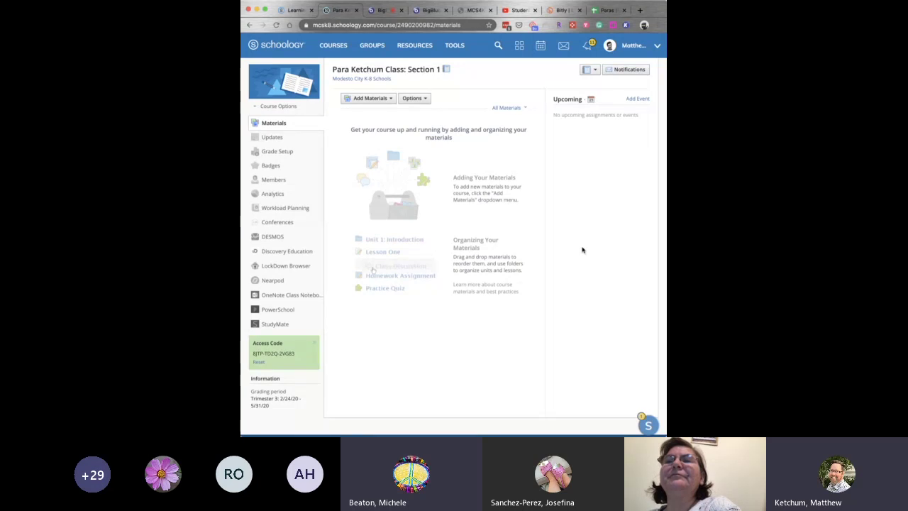
pyautogui.click(380, 9)
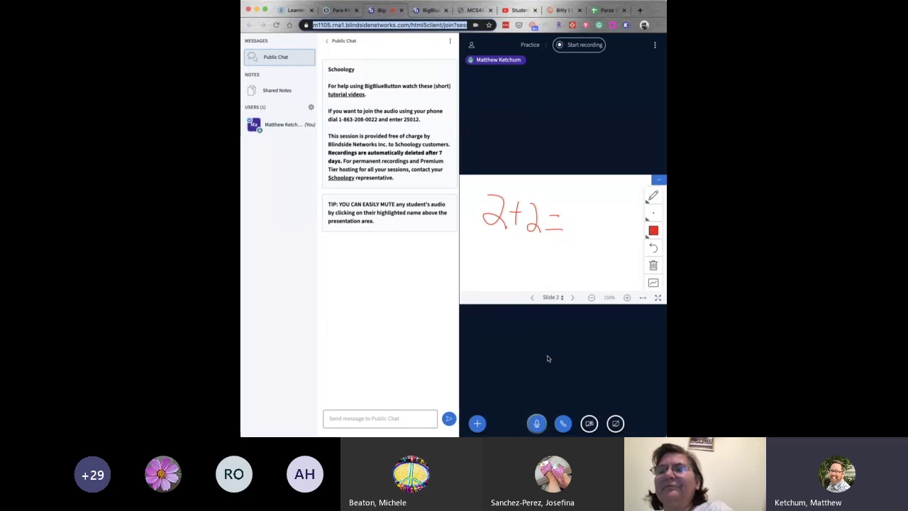
# Bring up the Upload a presentation window from the + Actions menu.
pyautogui.click(478, 424)
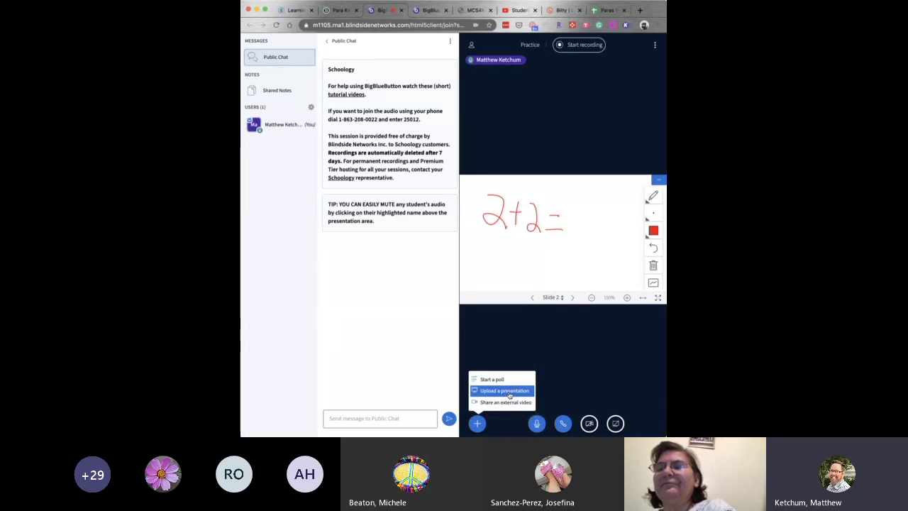
pyautogui.click(510, 392)
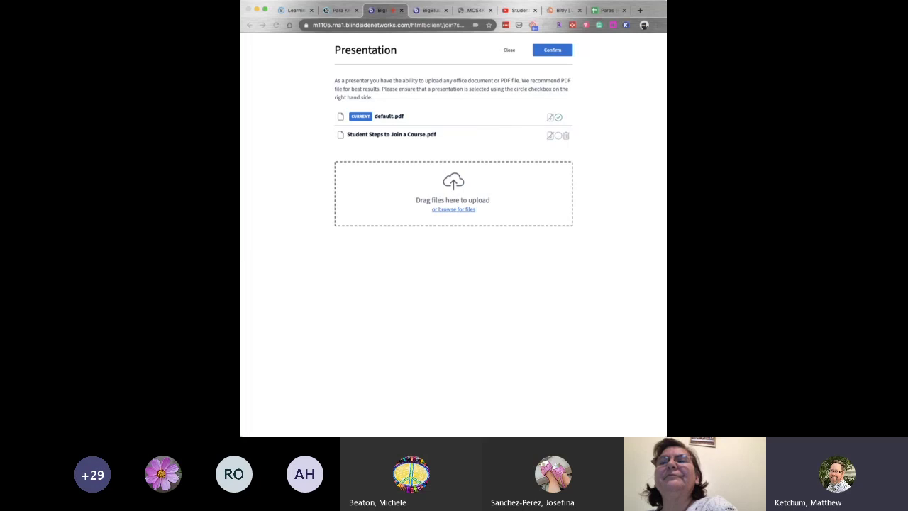
# Confirm Reading_Poster_Low_Color.pdf in the file picker and upload it as the presentation.
pyautogui.press('Return')
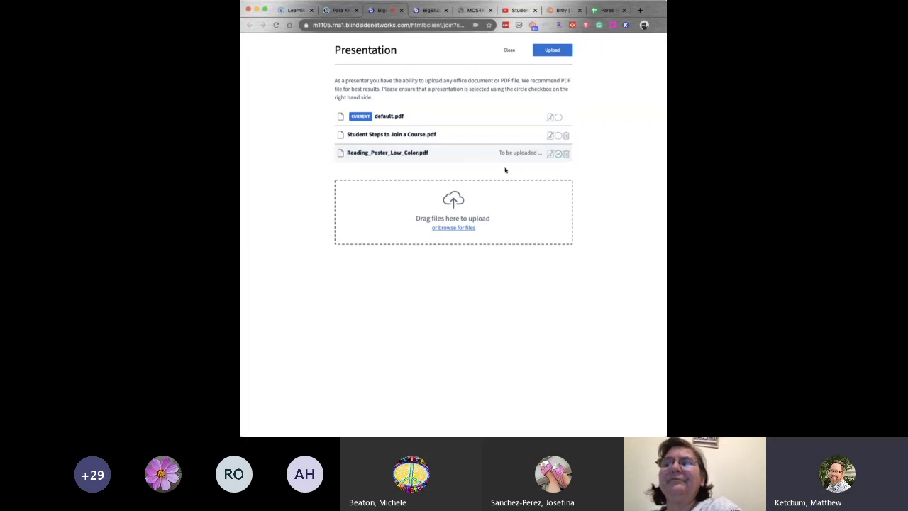
pyautogui.click(550, 52)
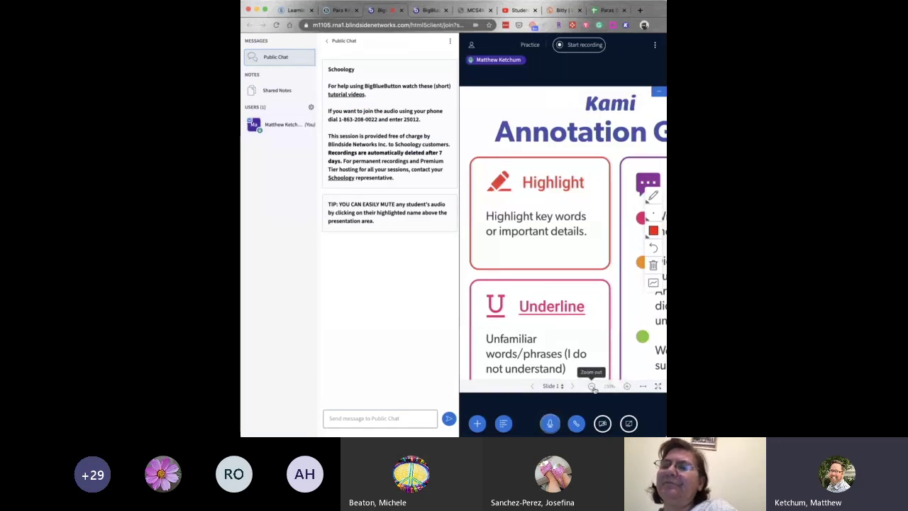
# Zoom out twice to fit the Annotation Guide, then circle 'Highlight' in purple pencil.
pyautogui.click(592, 387)
pyautogui.click(593, 387)
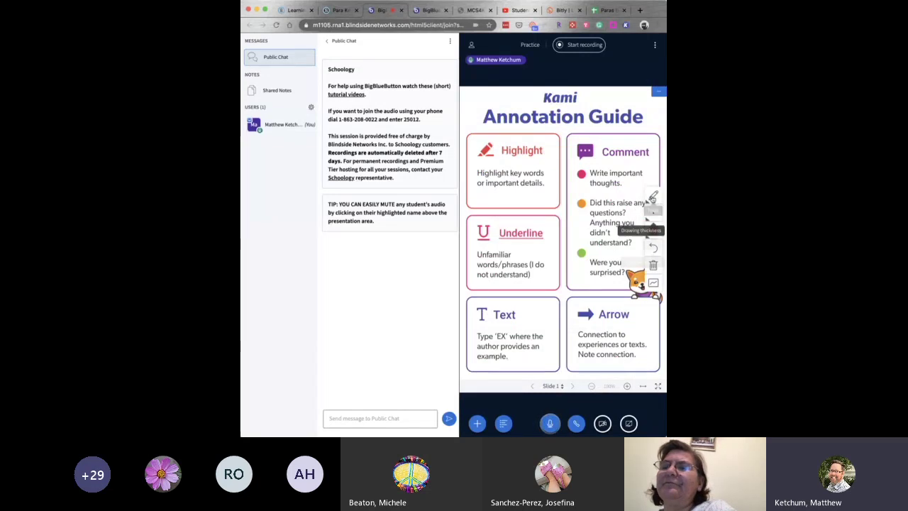
pyautogui.click(648, 230)
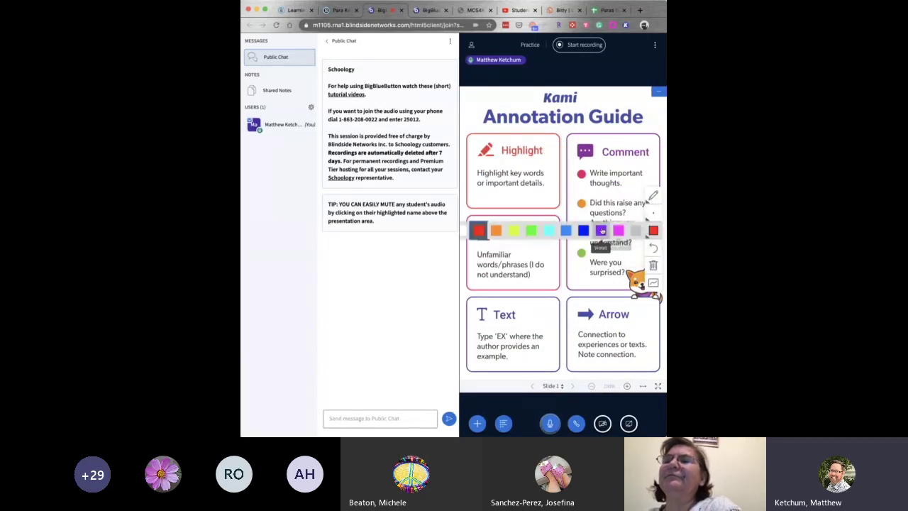
pyautogui.click(601, 231)
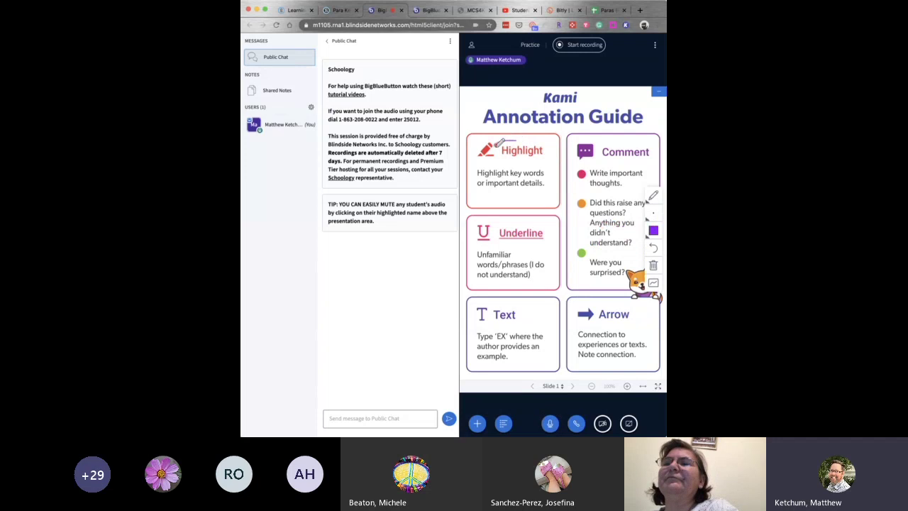
pyautogui.moveTo(501, 156)
pyautogui.mouseDown()
pyautogui.moveTo(552, 159)
pyautogui.moveTo(543, 135)
pyautogui.moveTo(508, 142)
pyautogui.mouseUp()
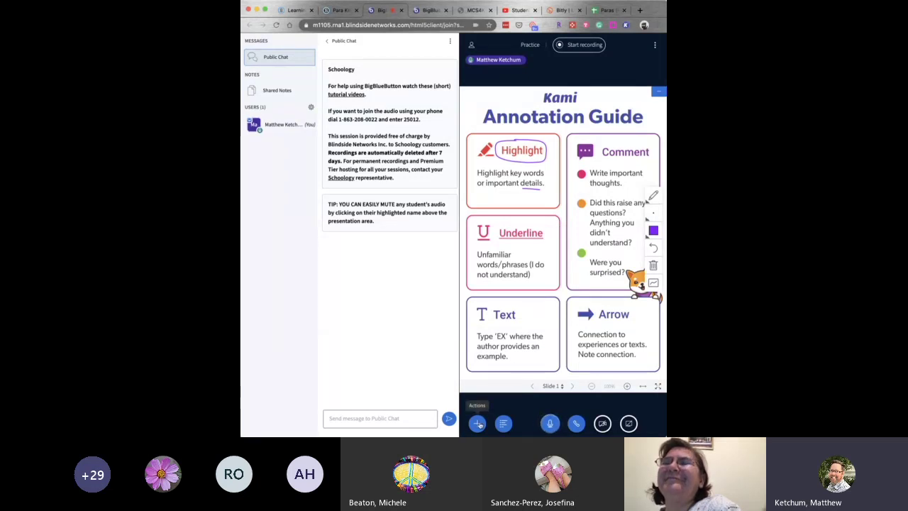
# Select default.pdf in the Upload a presentation window and confirm it as the current presentation.
pyautogui.click(479, 424)
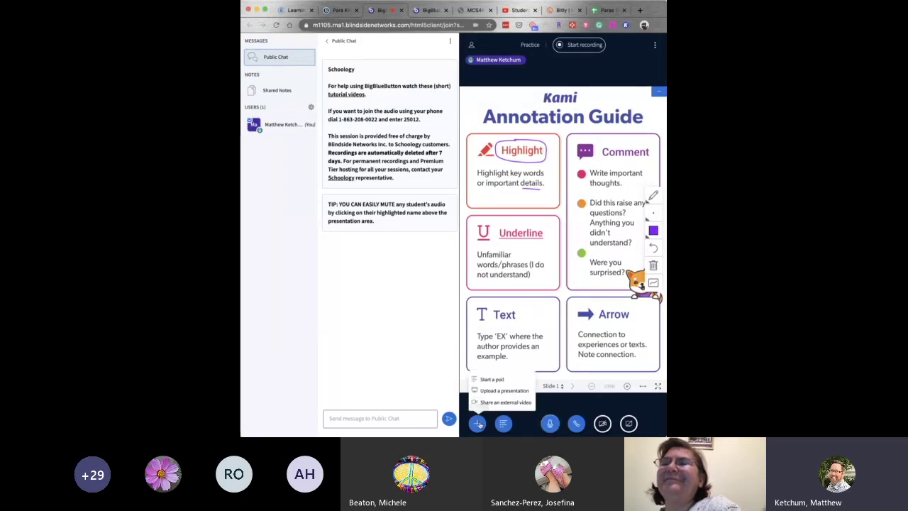
pyautogui.click(507, 391)
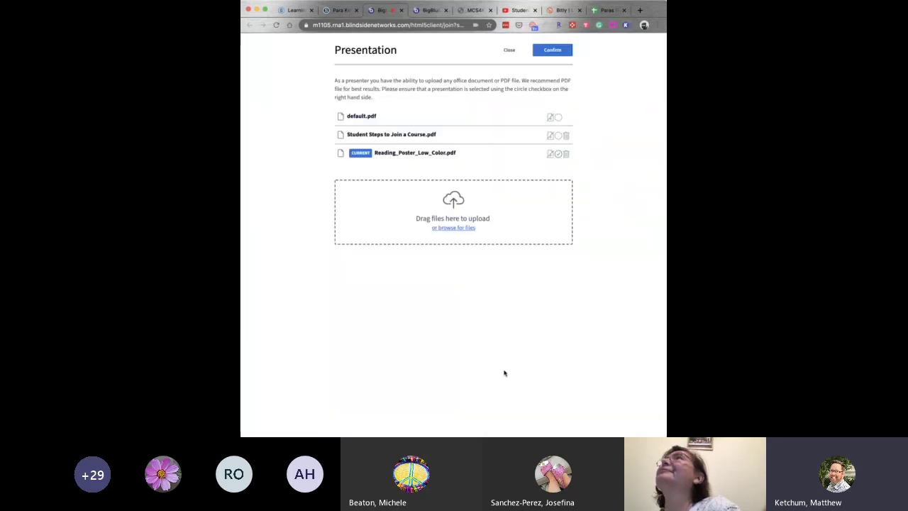
pyautogui.click(558, 117)
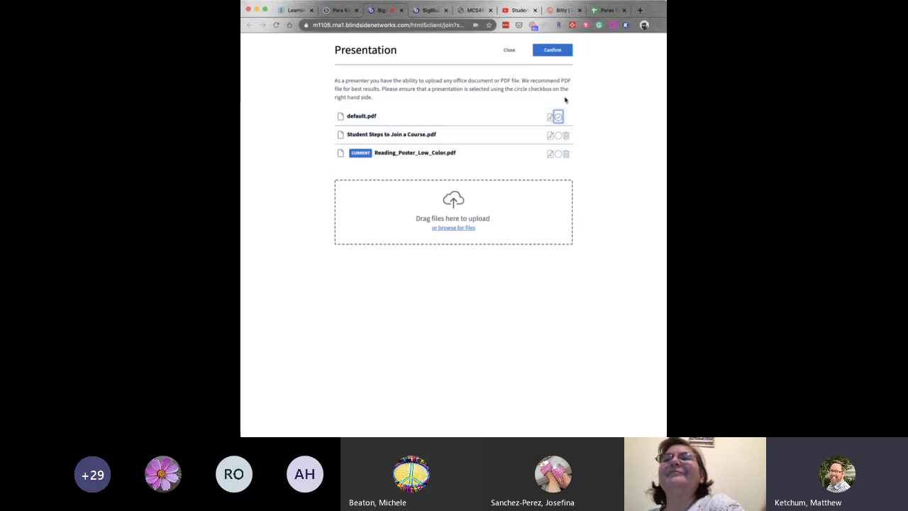
pyautogui.click(552, 52)
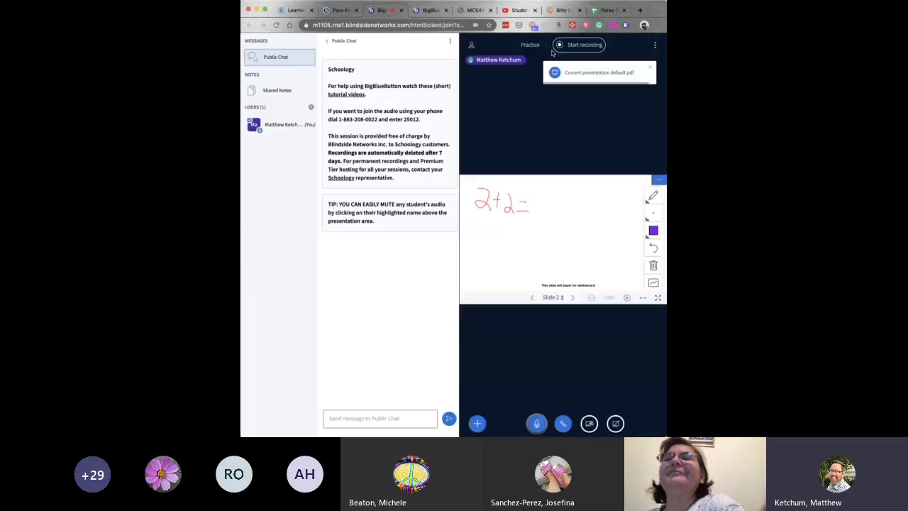